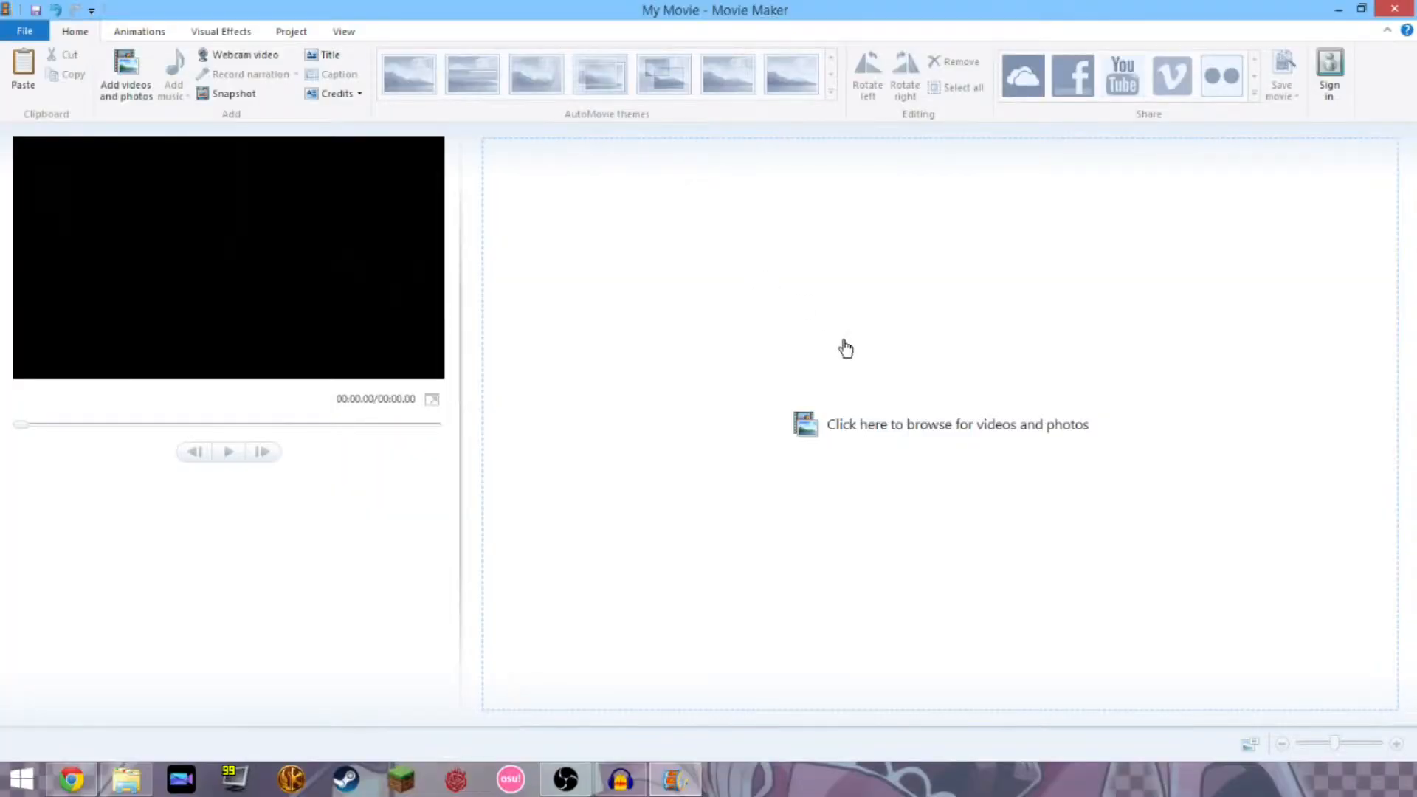
# Import all the Railgun episode videos from D: > Amv > Railgun.
pyautogui.click(845, 348)
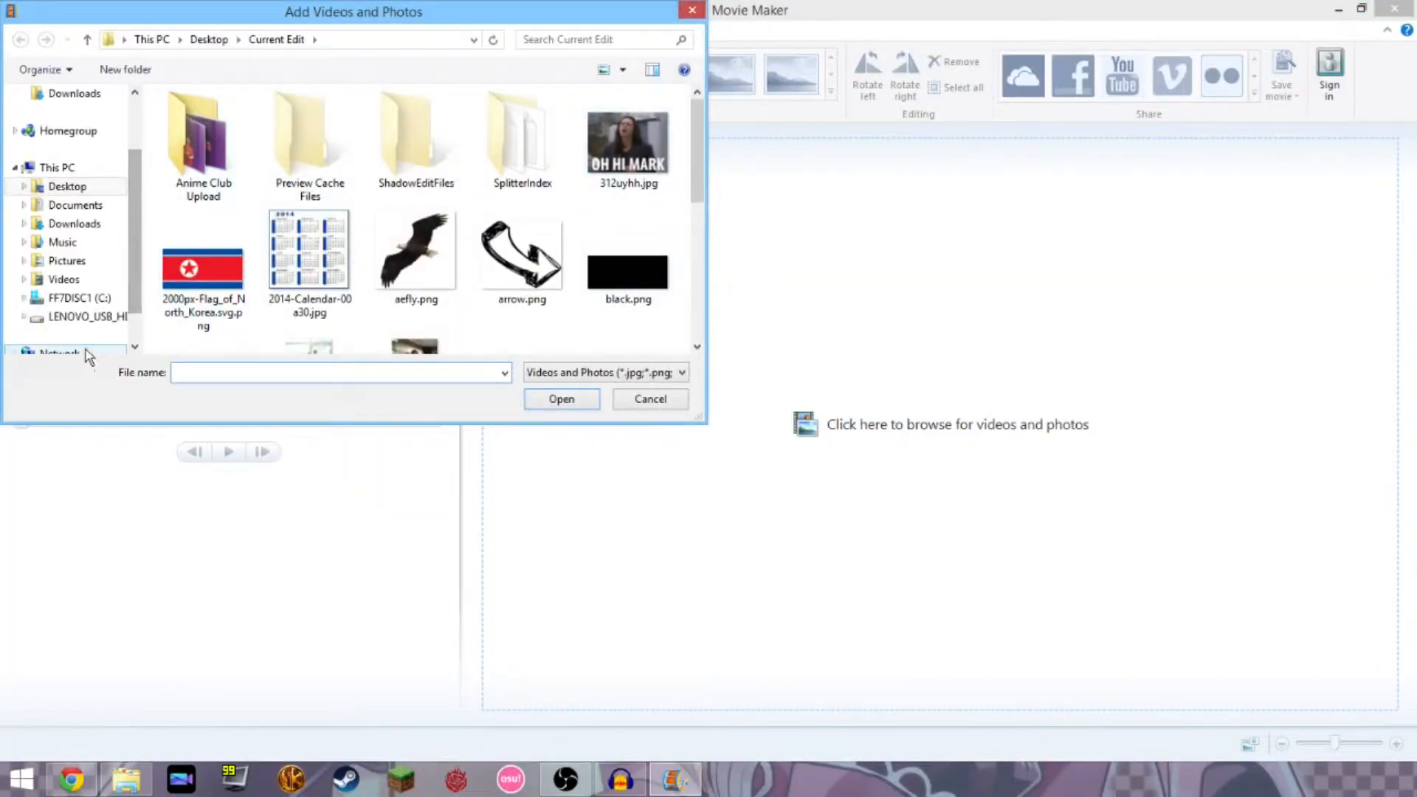
pyautogui.click(81, 317)
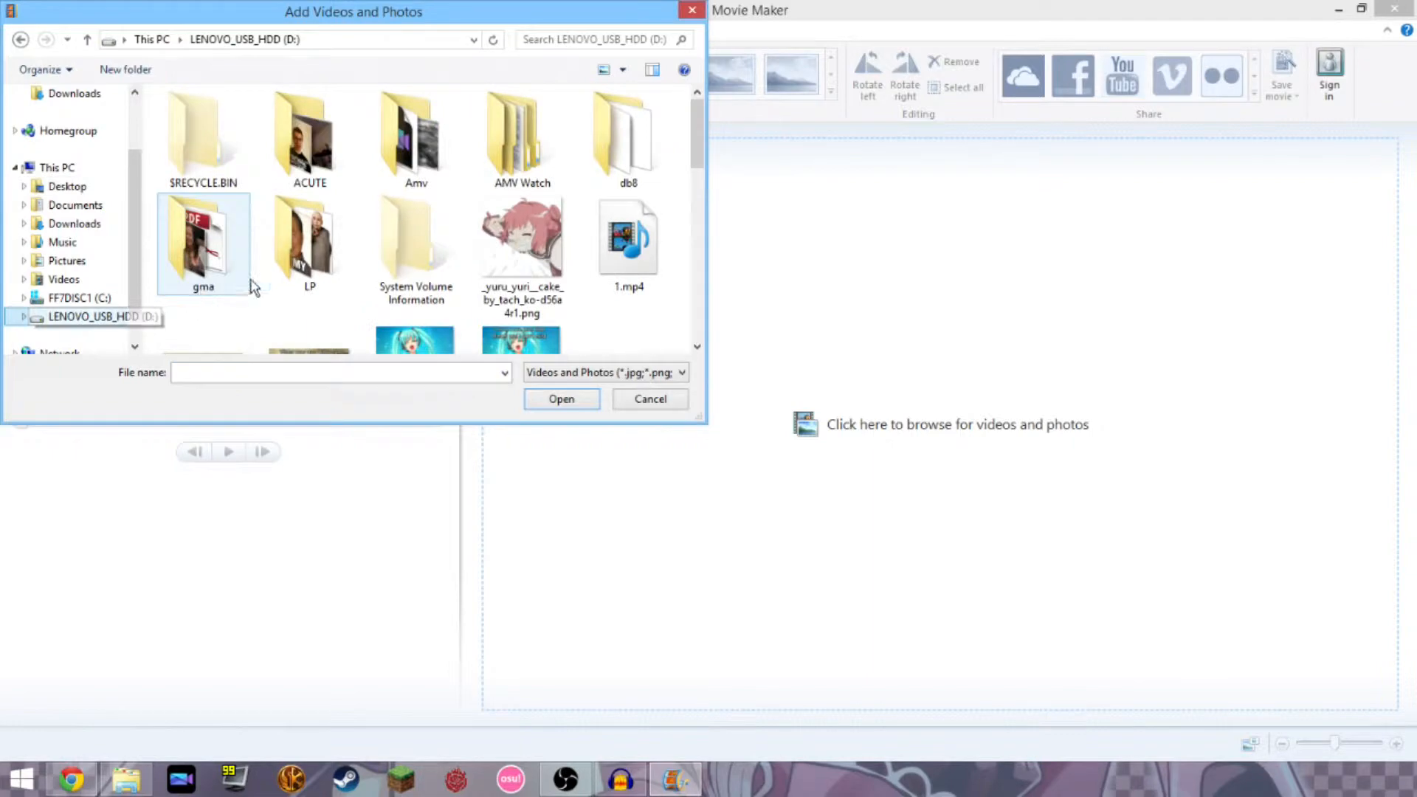
pyautogui.doubleClick(399, 163)
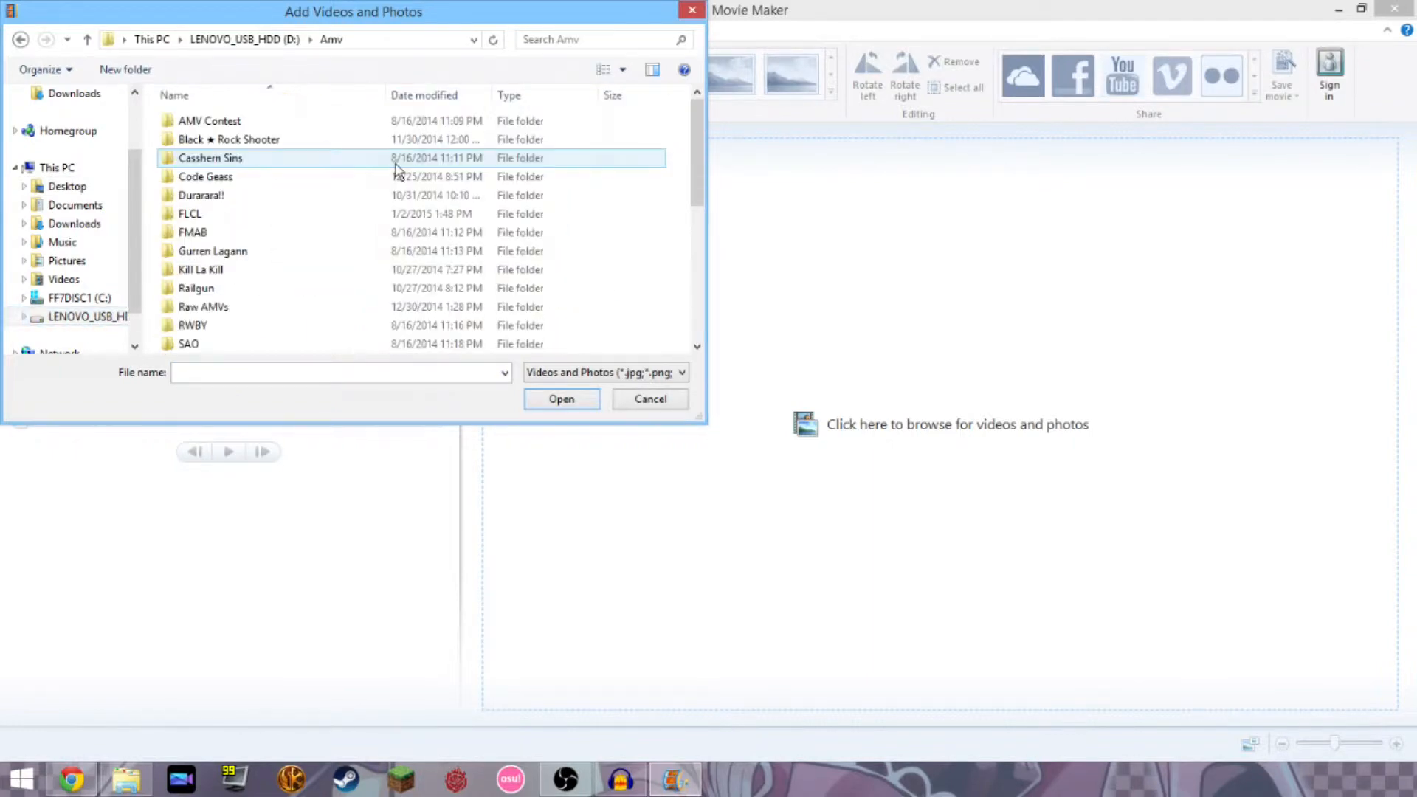
pyautogui.doubleClick(186, 287)
pyautogui.moveTo(157, 135); pyautogui.dragTo(664, 358)
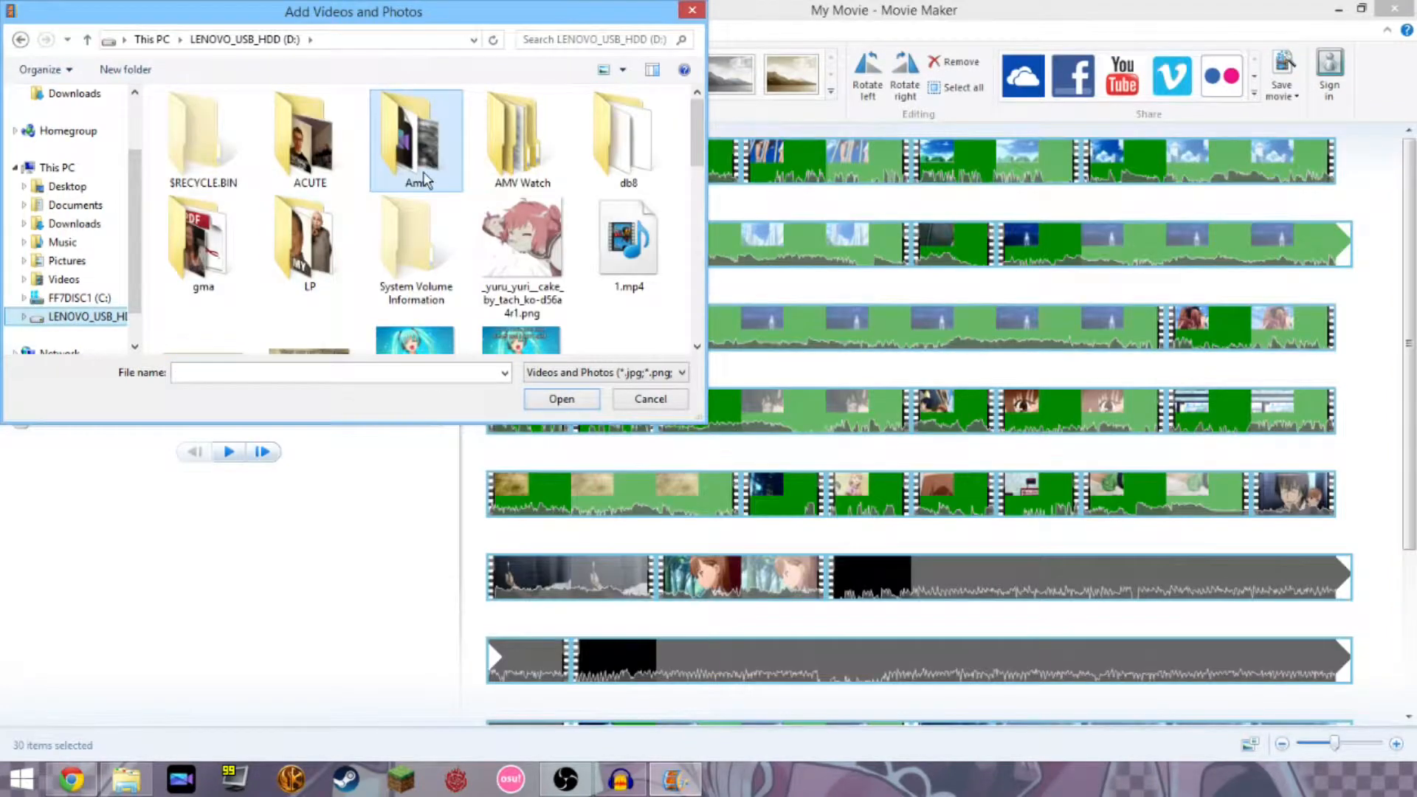
# Add ep 18.mp4 from the Gurren Lagann folder to the project.
pyautogui.doubleClick(417, 166)
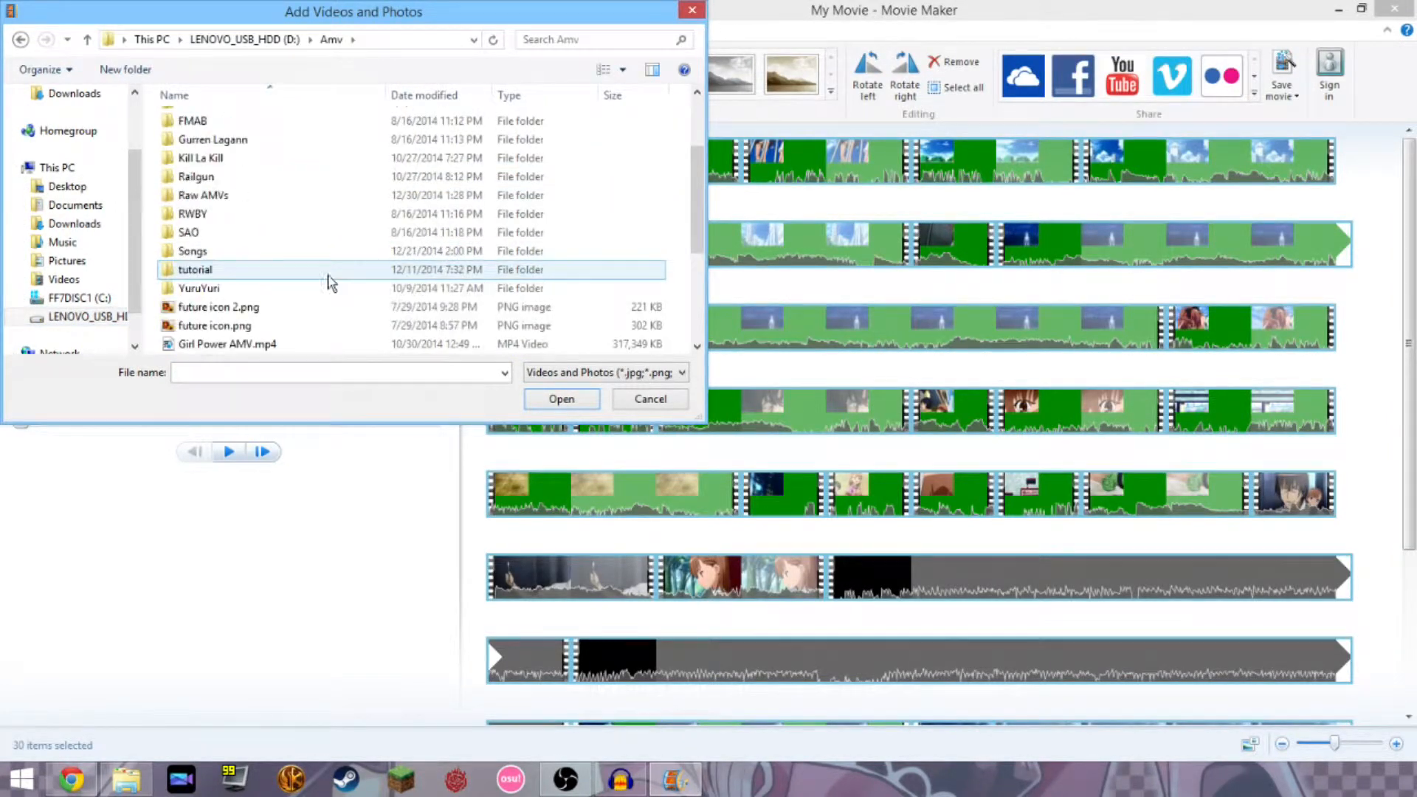
pyautogui.click(282, 288)
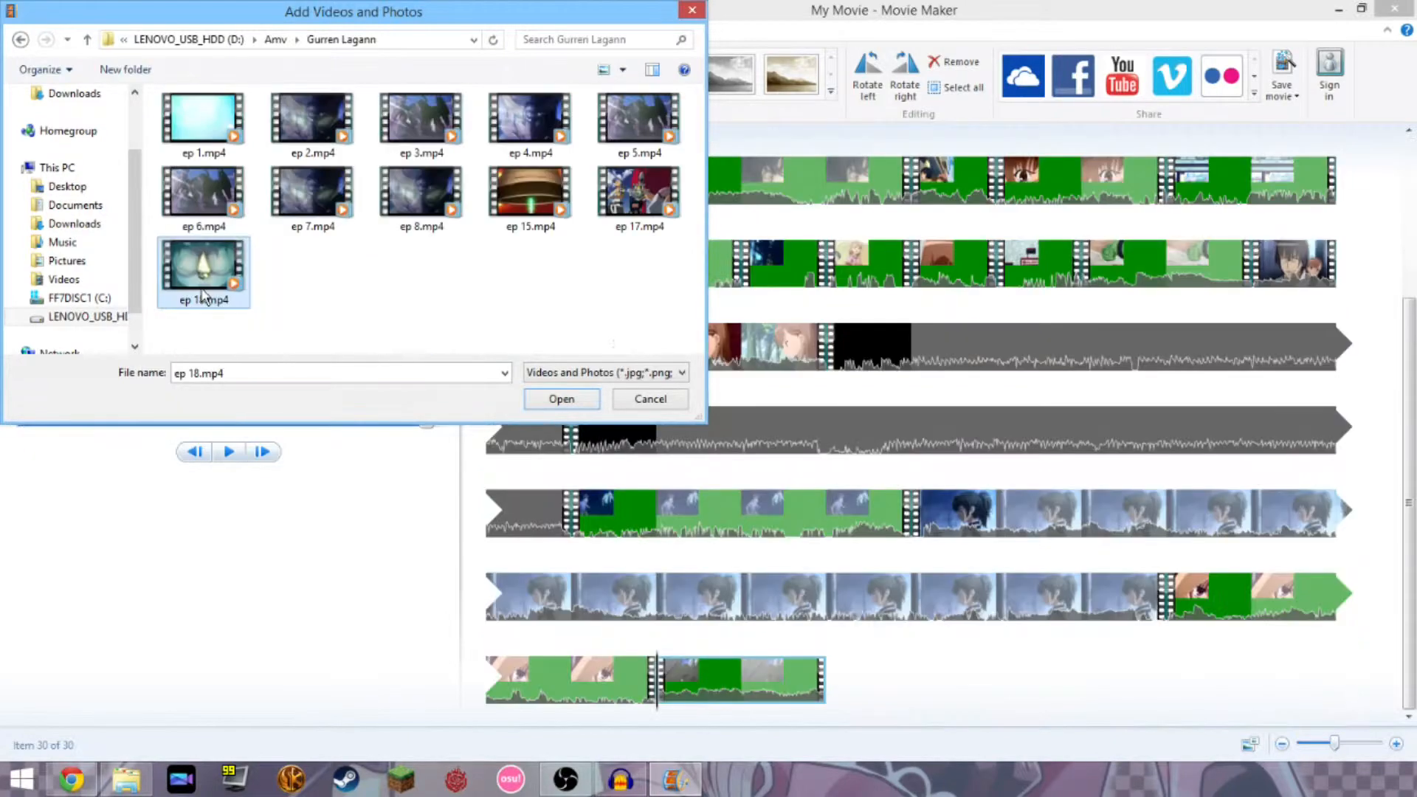
pyautogui.doubleClick(222, 290)
# Delete the lotus clip from the storyboard, leaving 30 clips totalling 11:56.10.
pyautogui.scroll(-5, 629, 418)
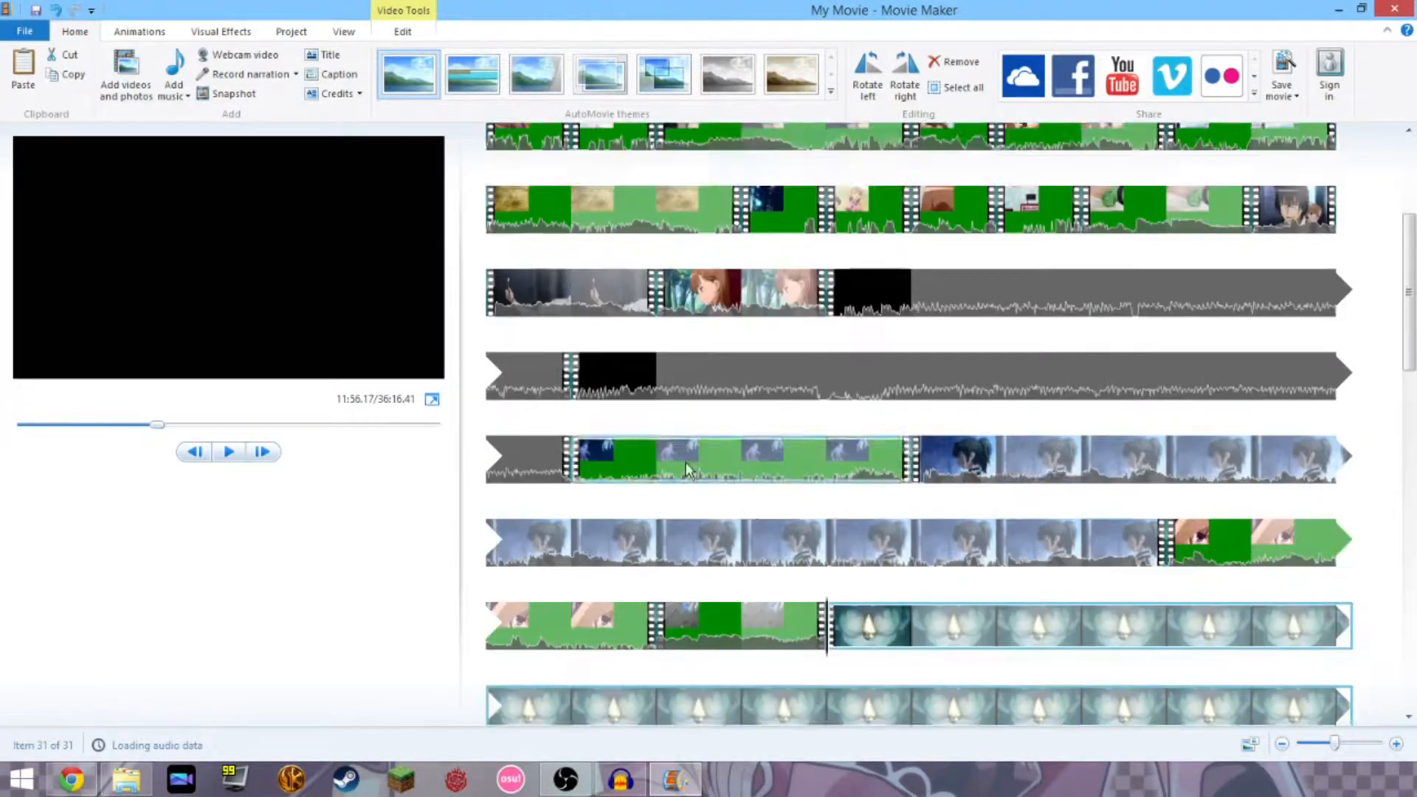
pyautogui.scroll(-2, 798, 534)
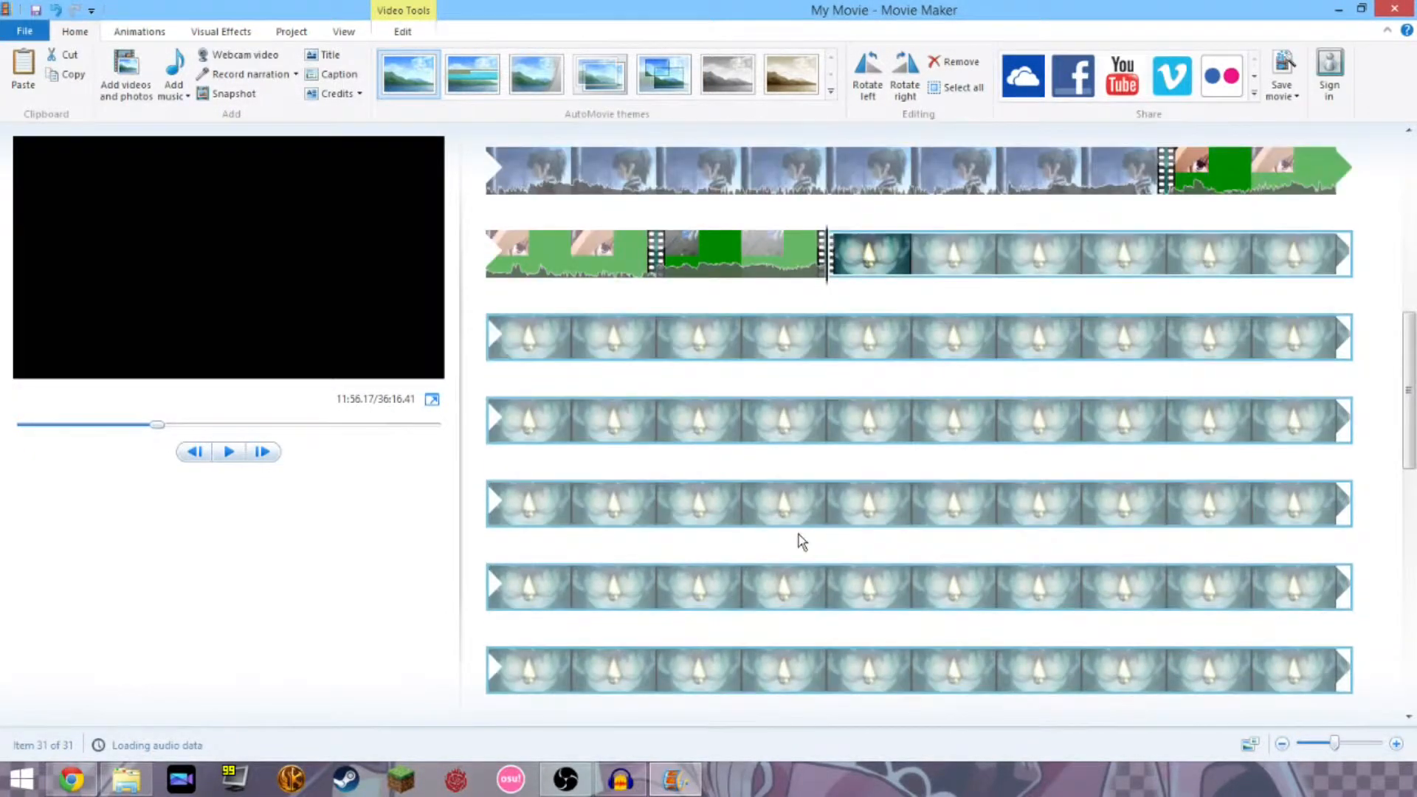
pyautogui.scroll(-2, 900, 339)
pyautogui.scroll(-5, 911, 406)
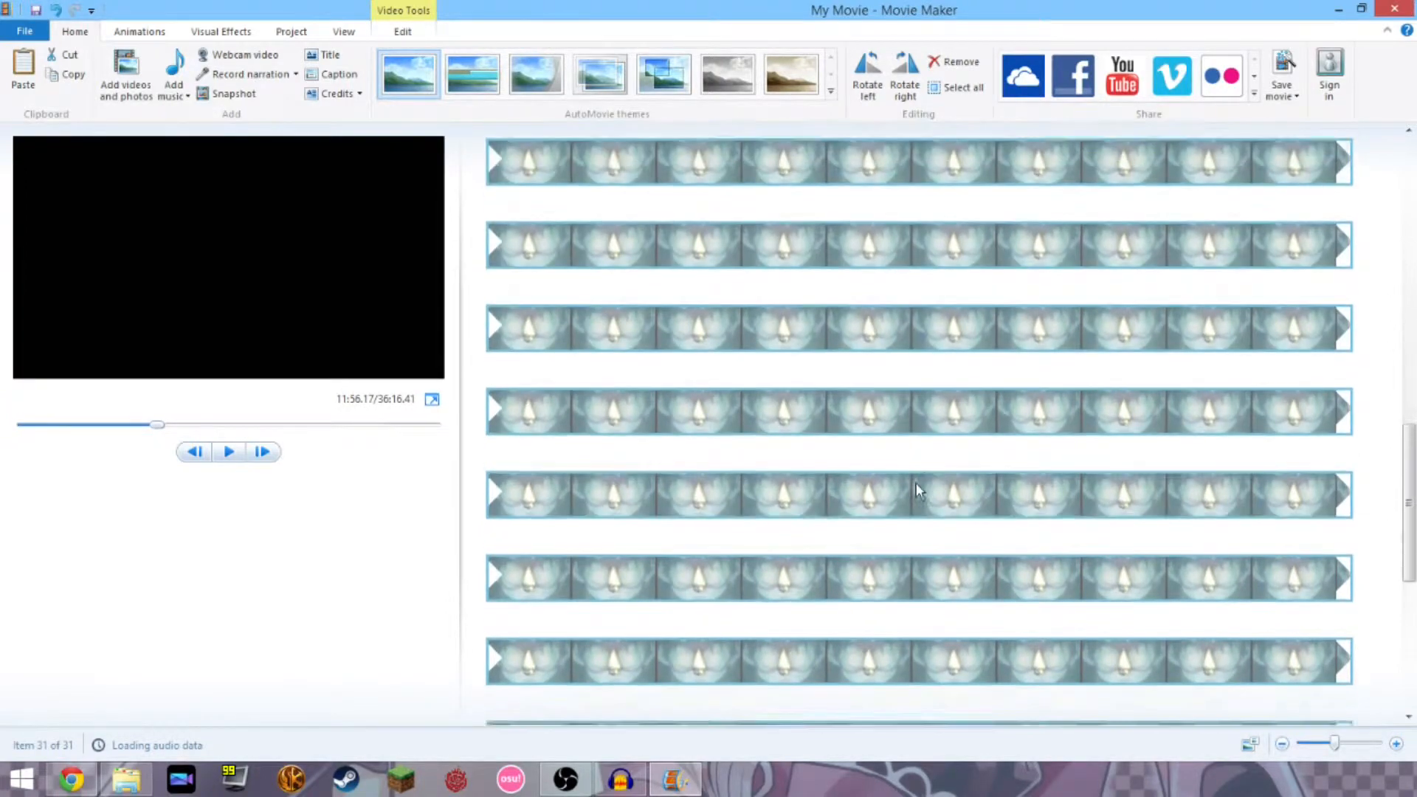
pyautogui.scroll(8, 889, 399)
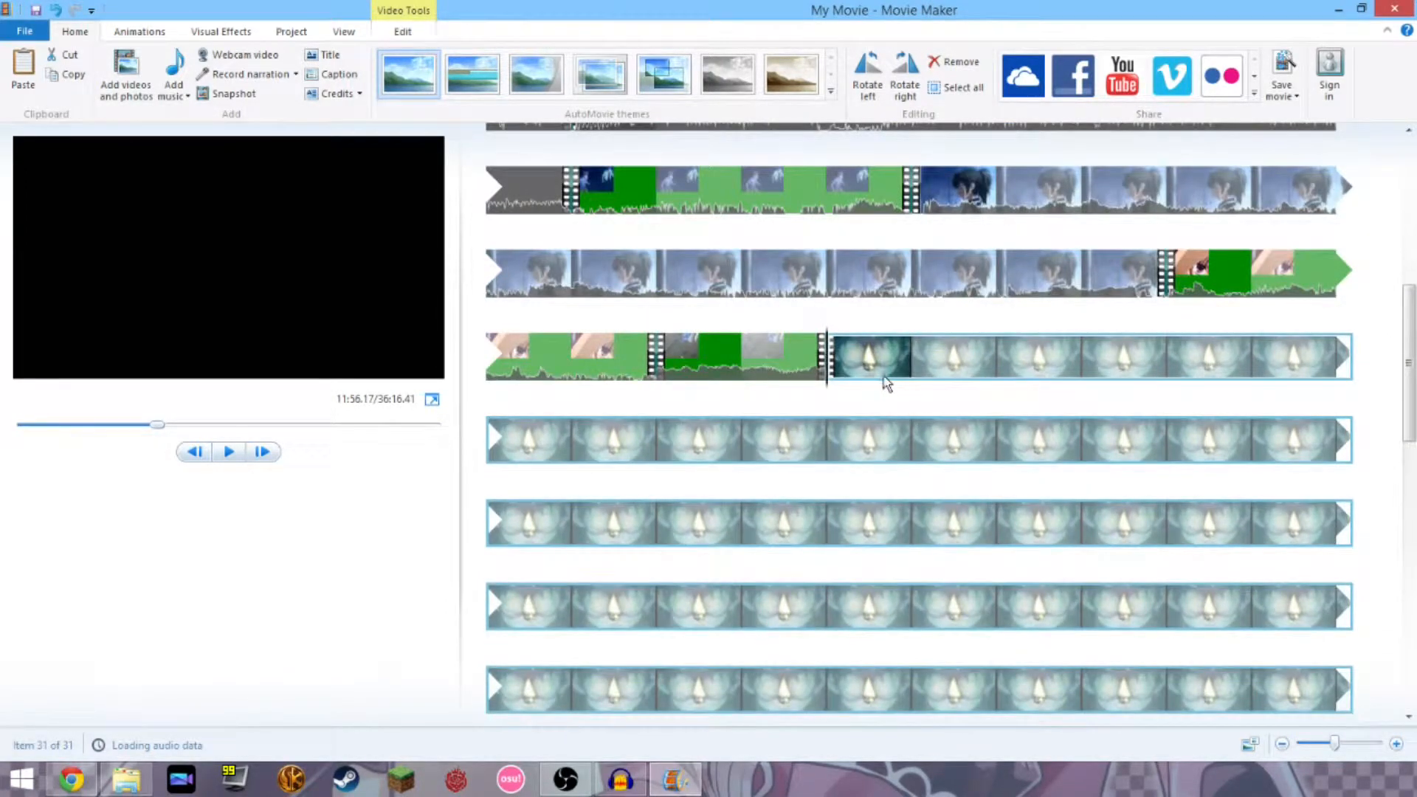
pyautogui.press('Delete')
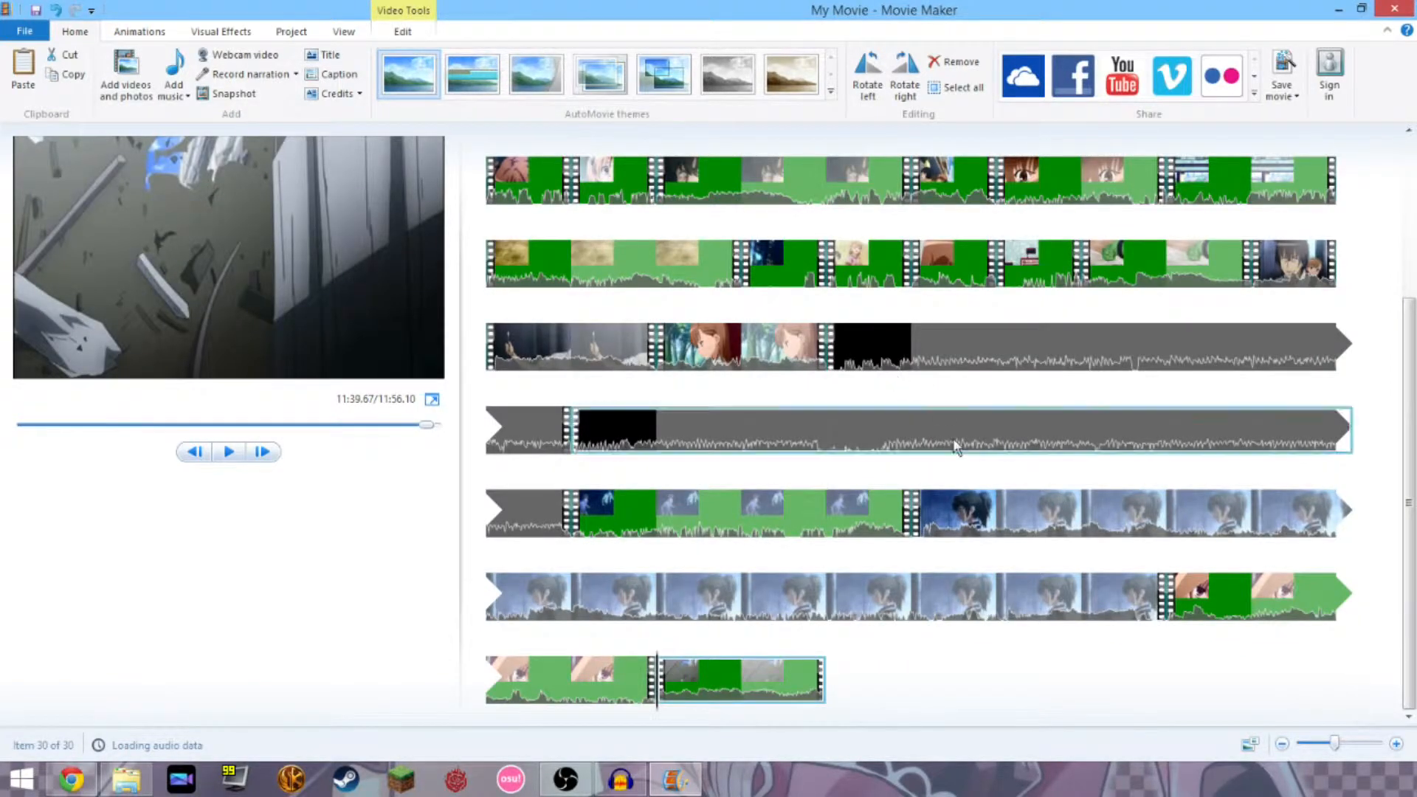
pyautogui.scroll(3, 948, 409)
pyautogui.click(717, 316)
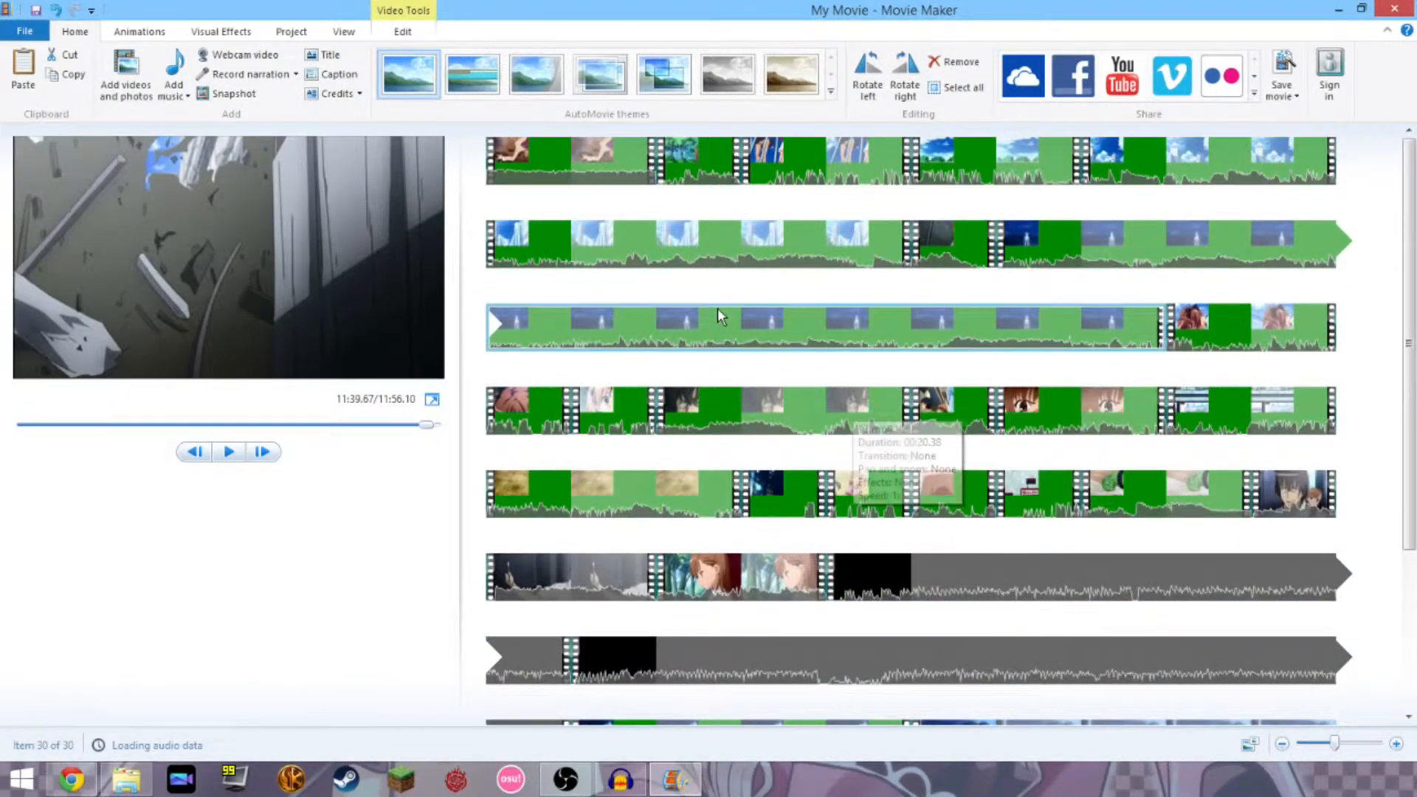
pyautogui.click(546, 452)
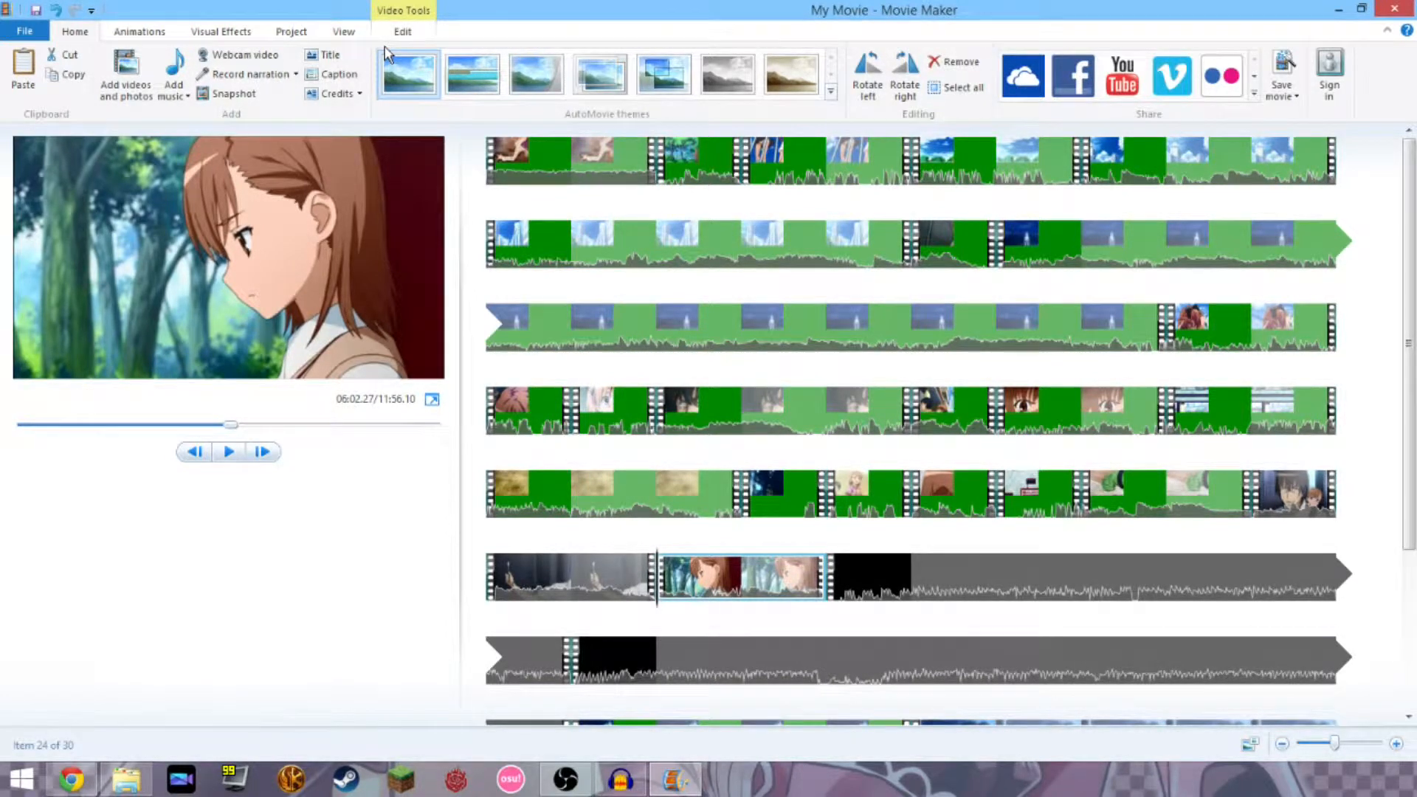
pyautogui.click(505, 180)
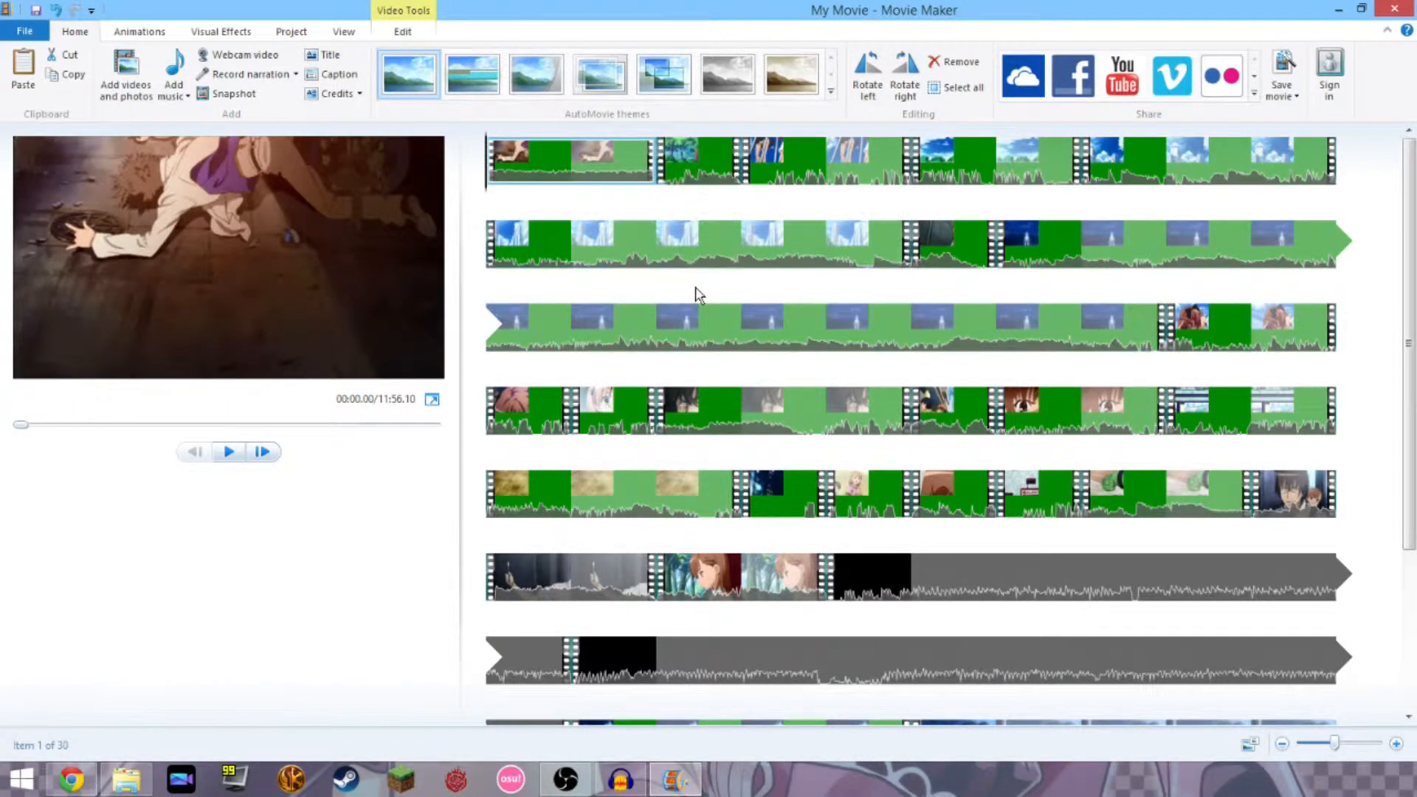
pyautogui.click(730, 409)
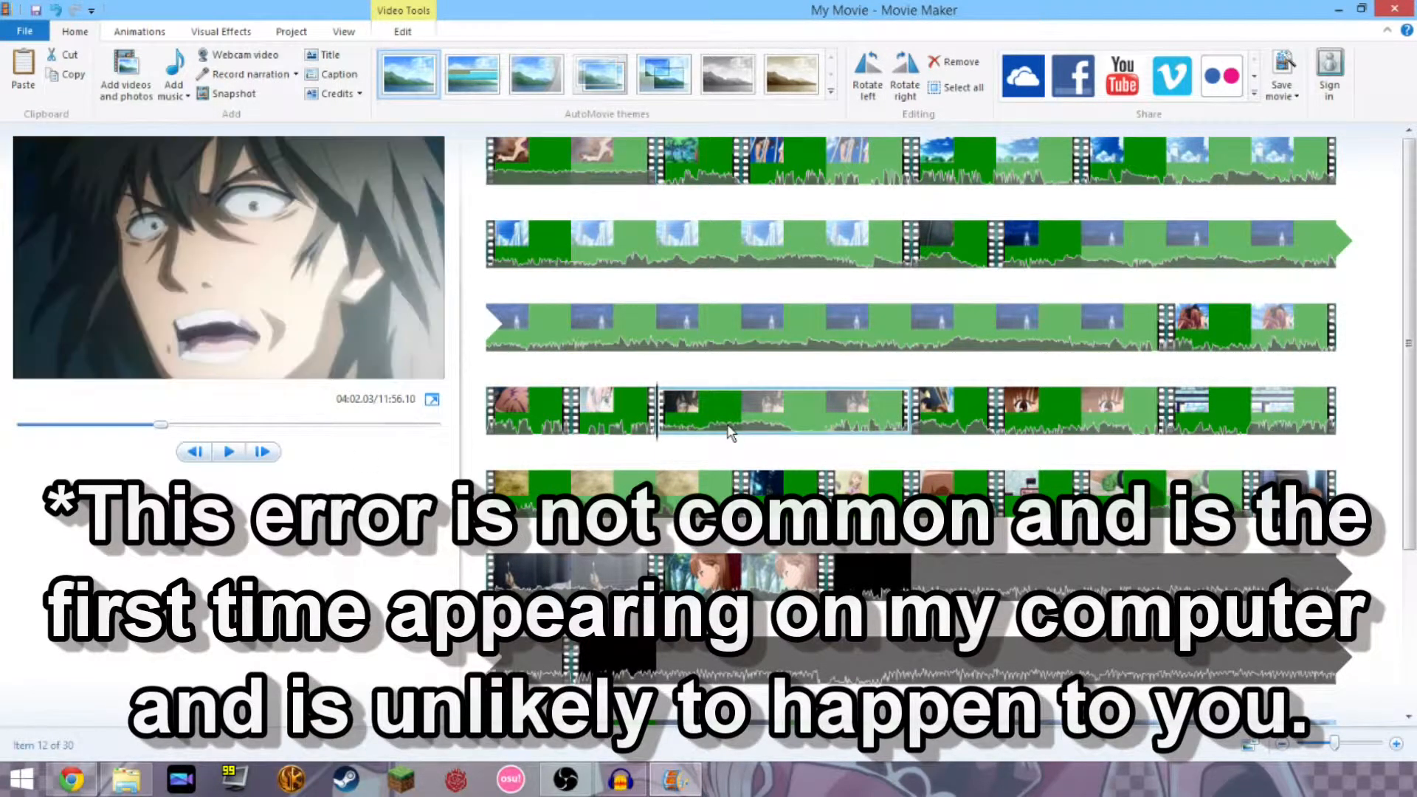
pyautogui.click(745, 404)
pyautogui.click(828, 399)
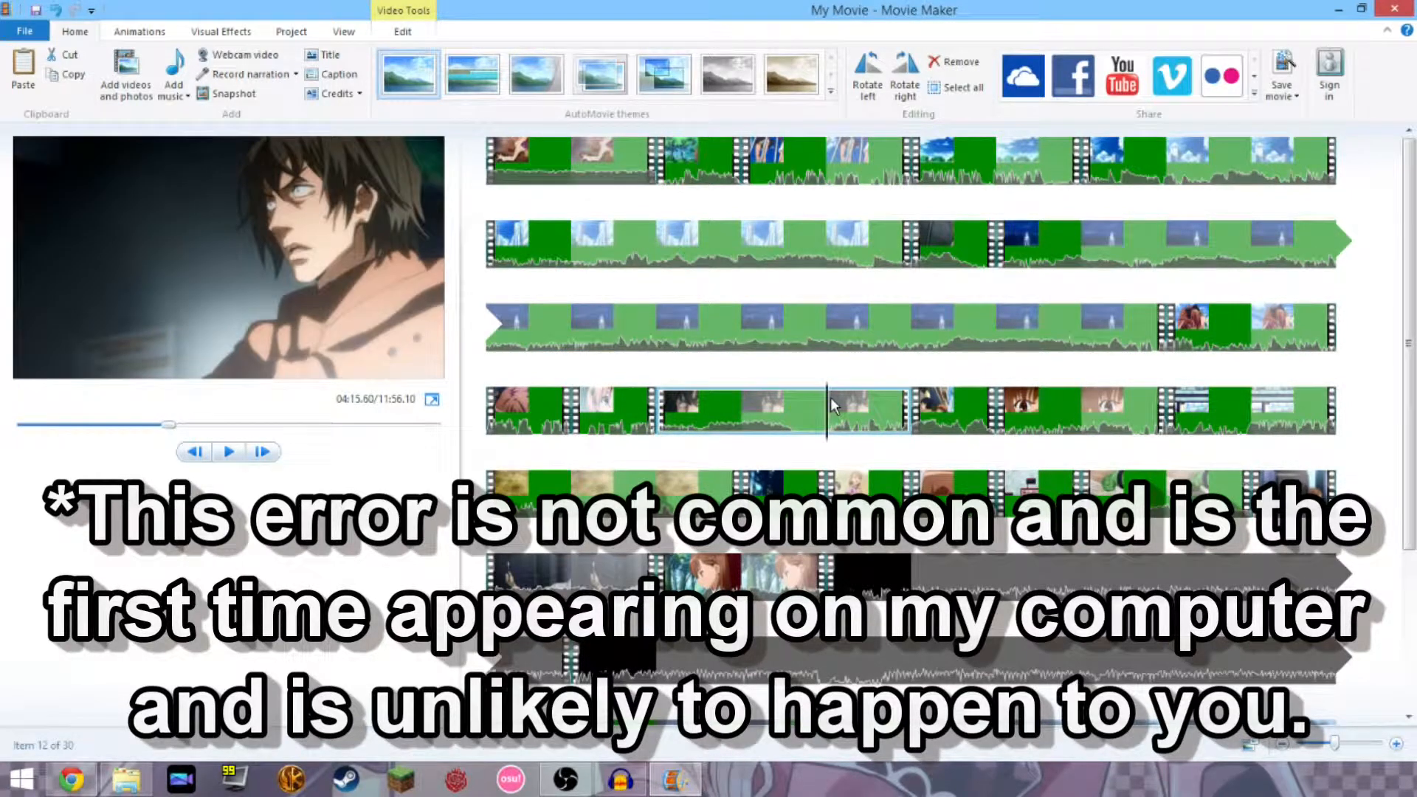
pyautogui.click(657, 329)
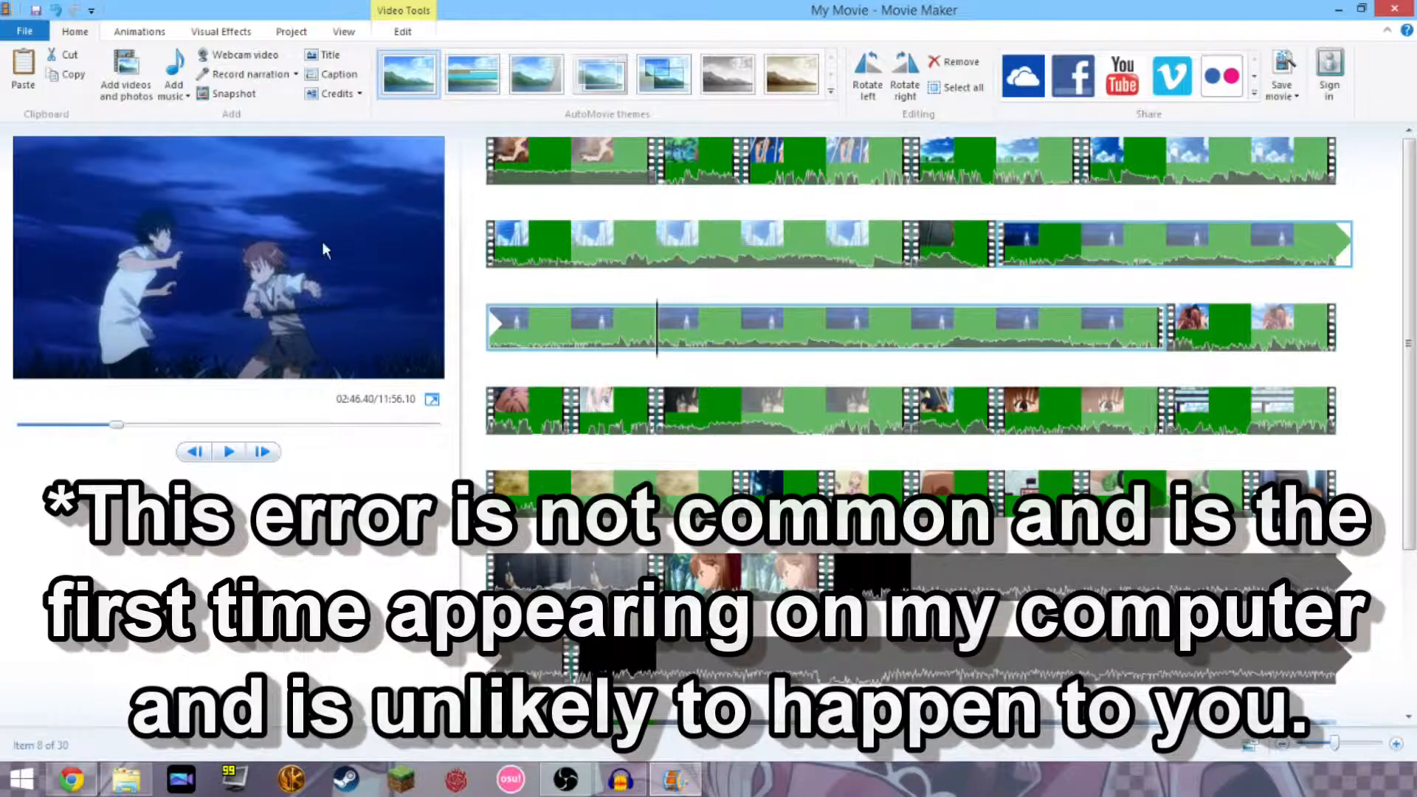
pyautogui.click(551, 332)
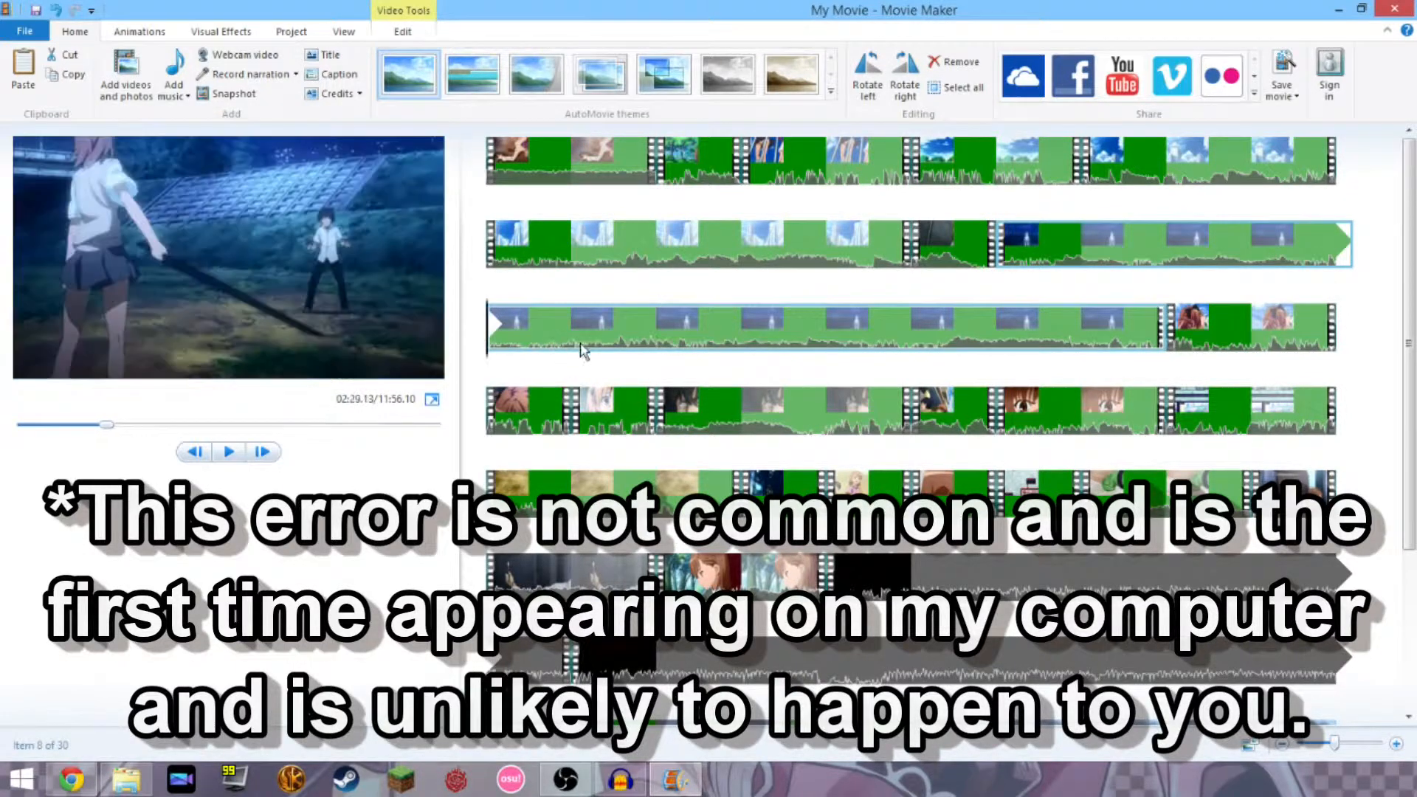
pyautogui.click(989, 251)
pyautogui.click(961, 255)
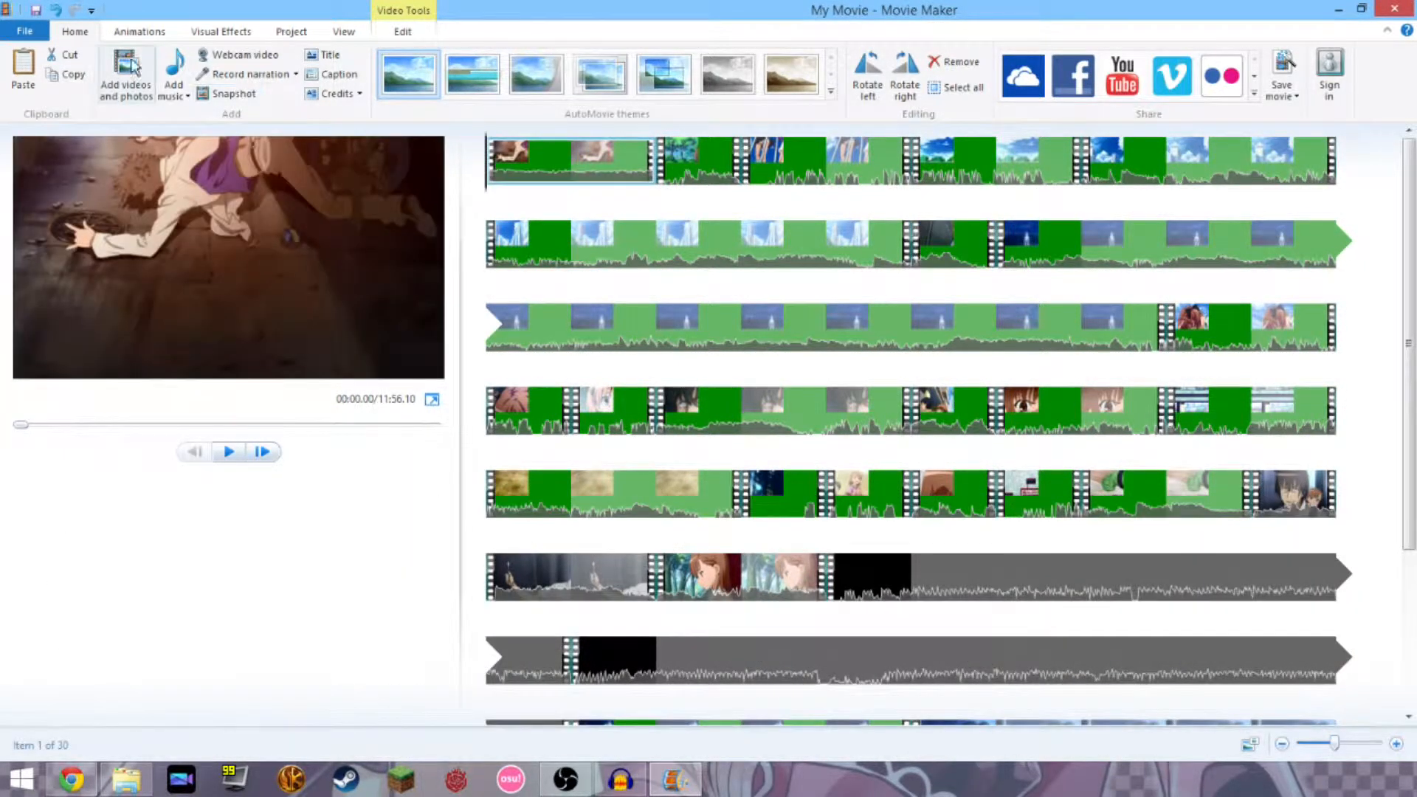
# Add Summer Wars.mp3 from Amv > Songs as the movie's music track.
pyautogui.click(174, 70)
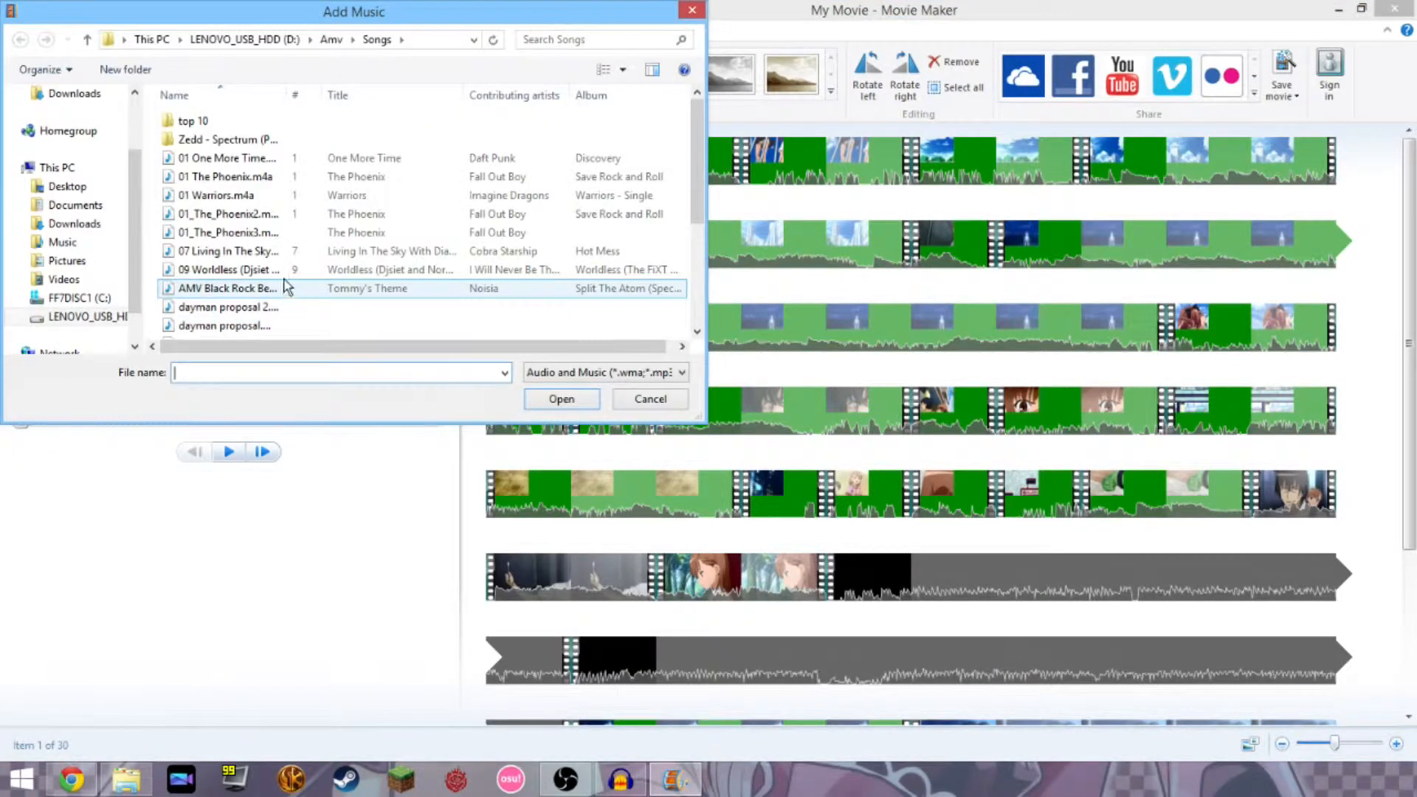
pyautogui.click(254, 250)
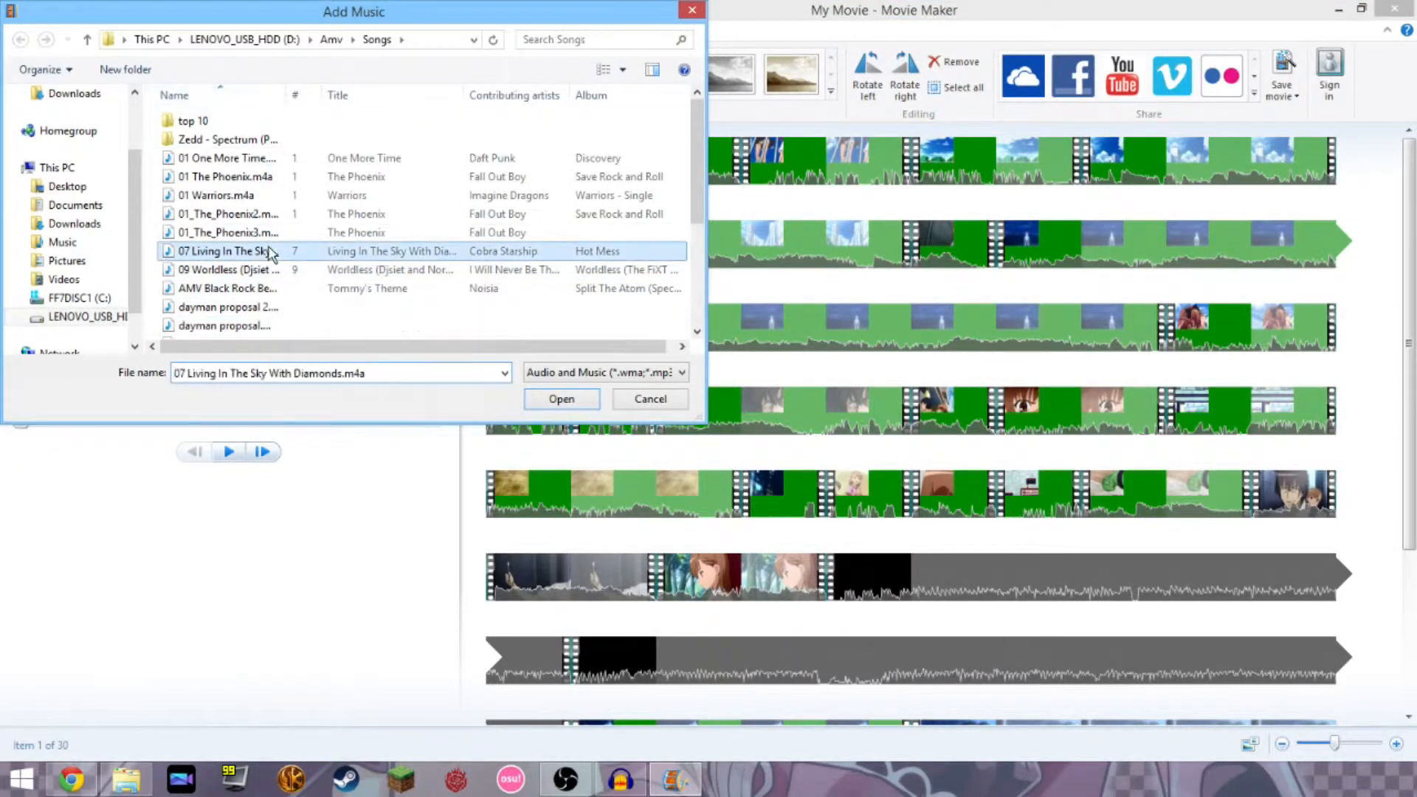
pyautogui.scroll(-3, 260, 292)
pyautogui.click(256, 274)
pyautogui.doubleClick(256, 279)
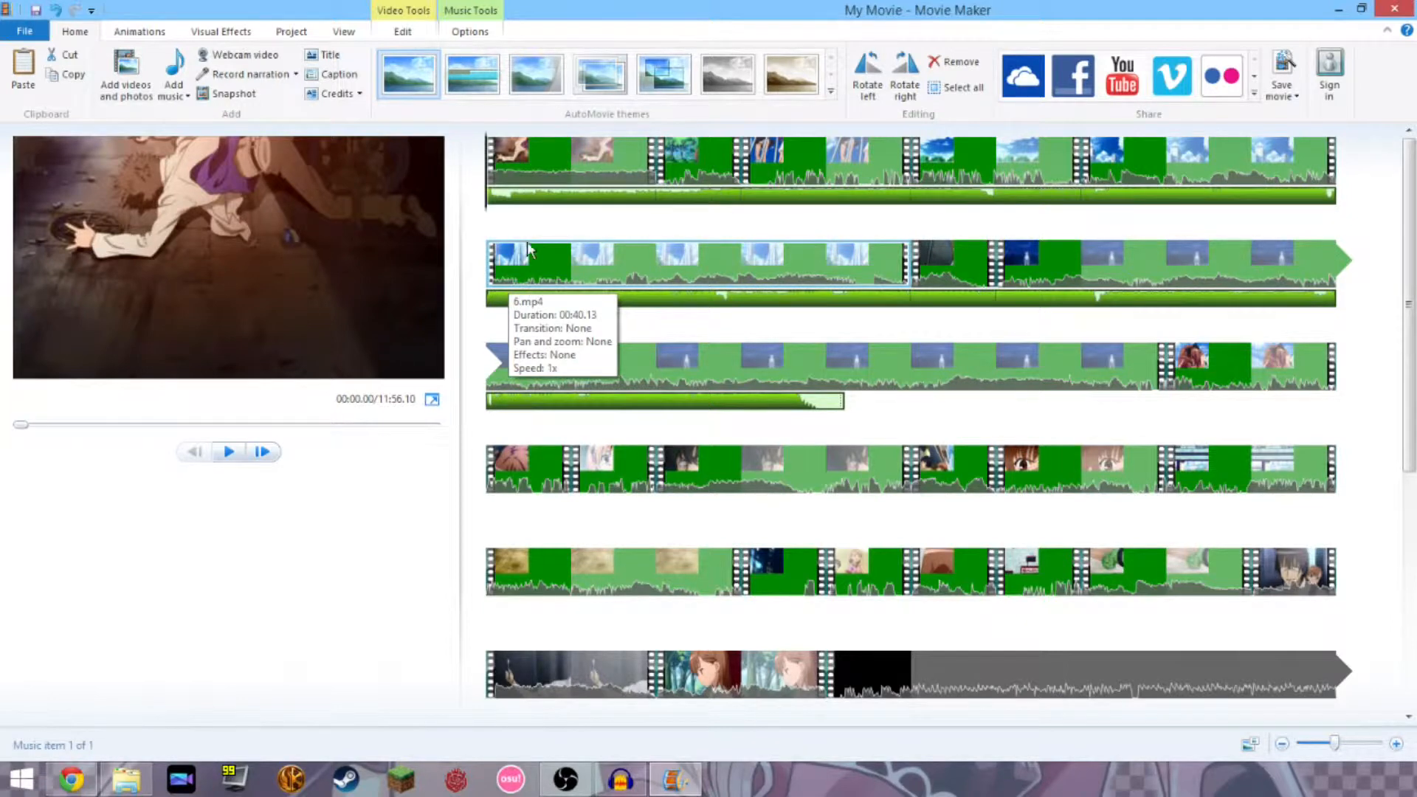
pyautogui.moveTo(509, 194); pyautogui.dragTo(474, 208)
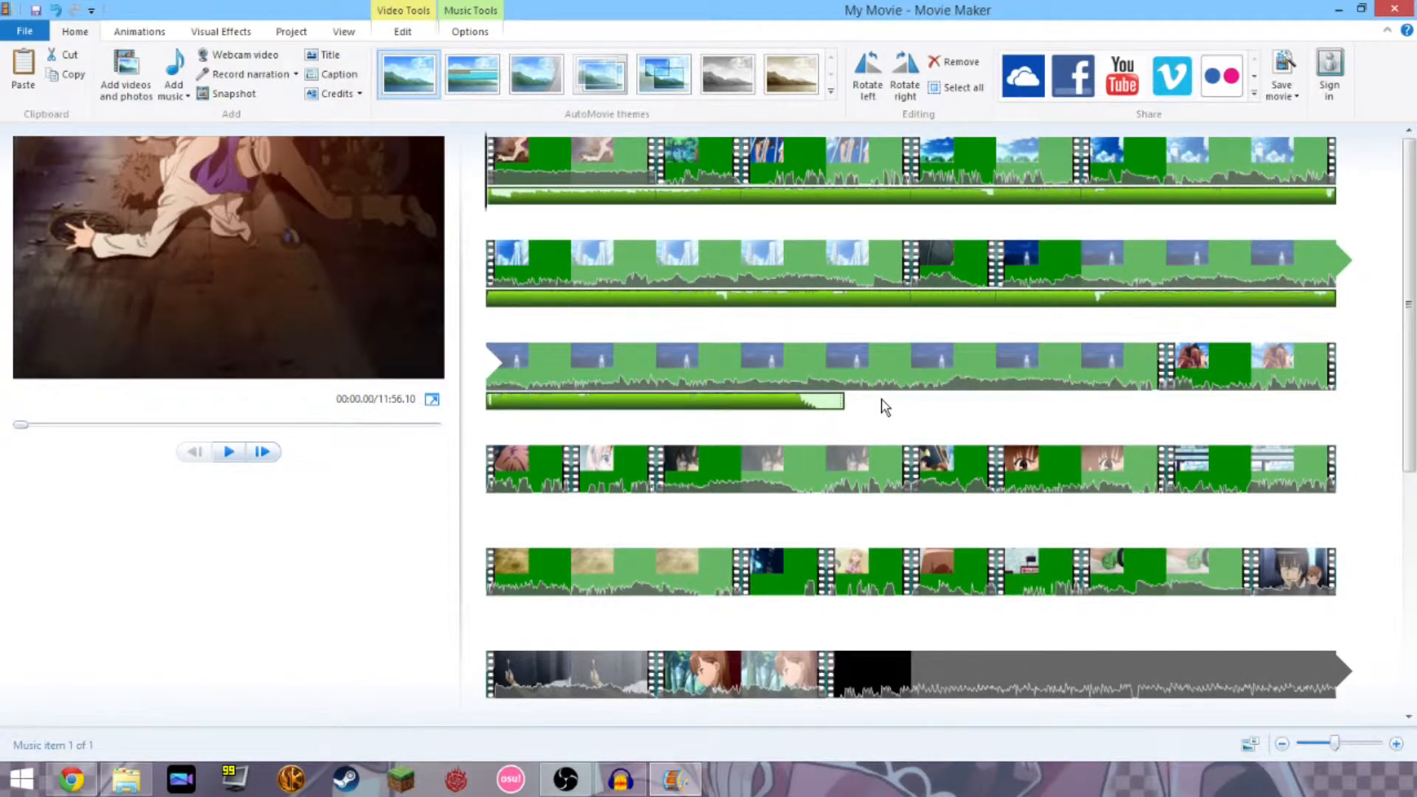
pyautogui.click(570, 163)
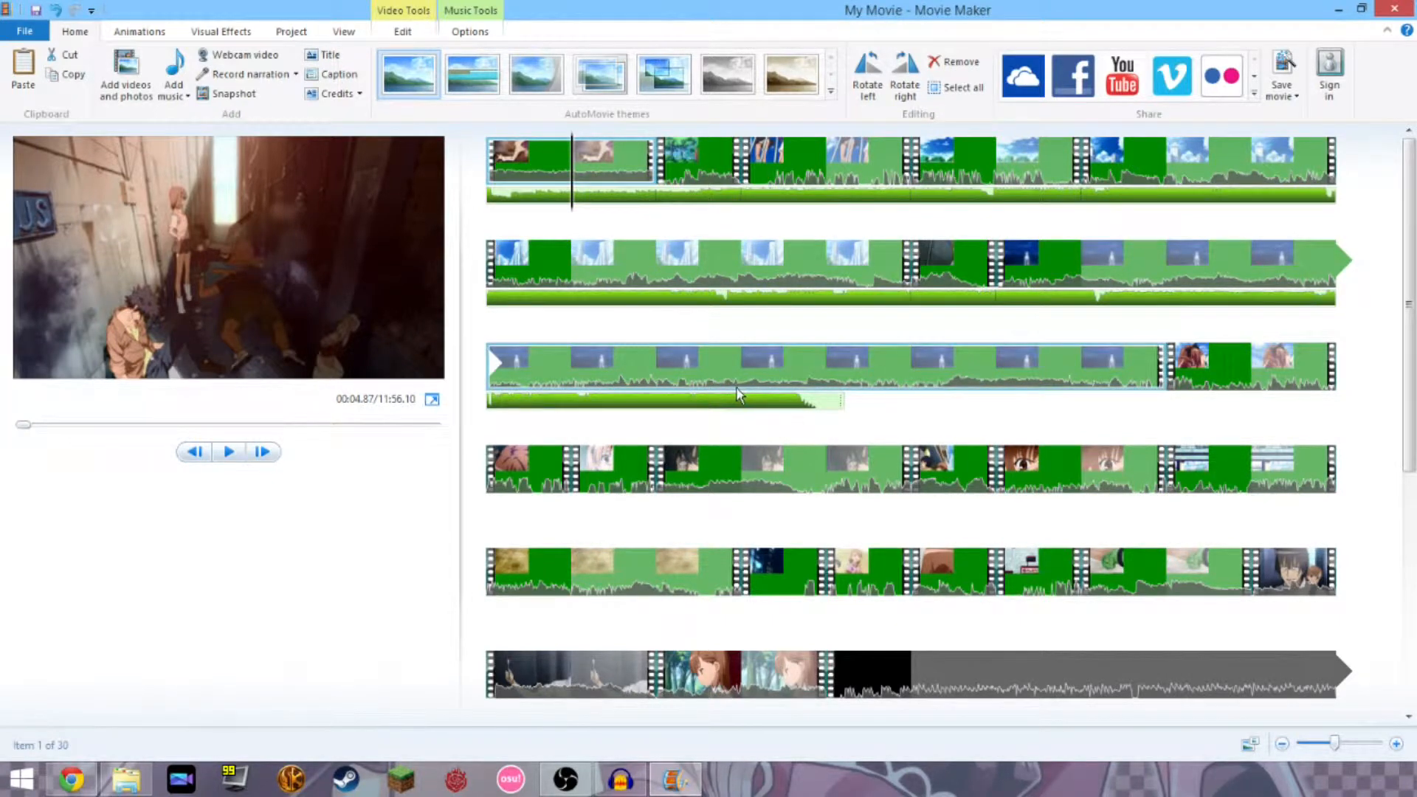
# Split the first clip and shift the music track earlier along the timeline.
pyautogui.click(398, 31)
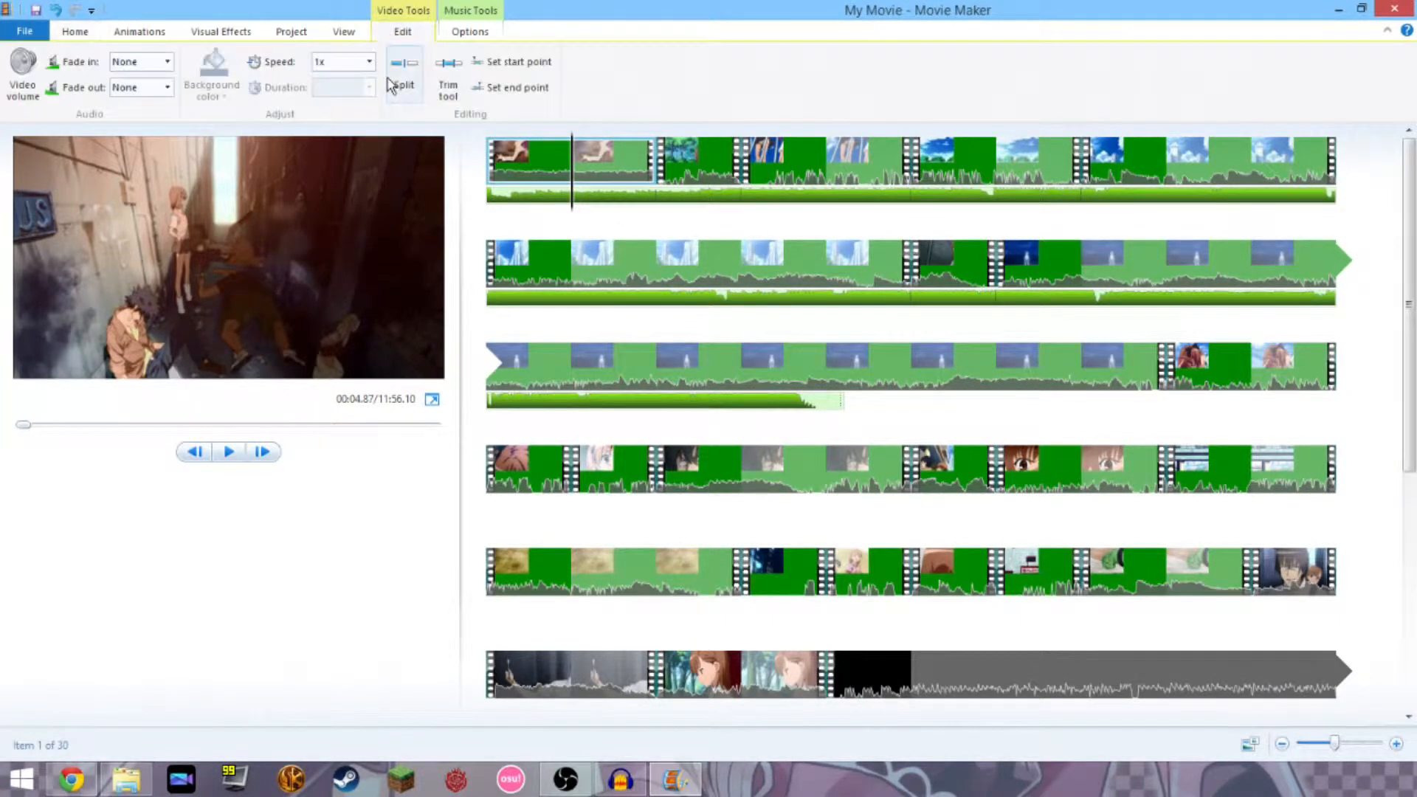
pyautogui.click(398, 78)
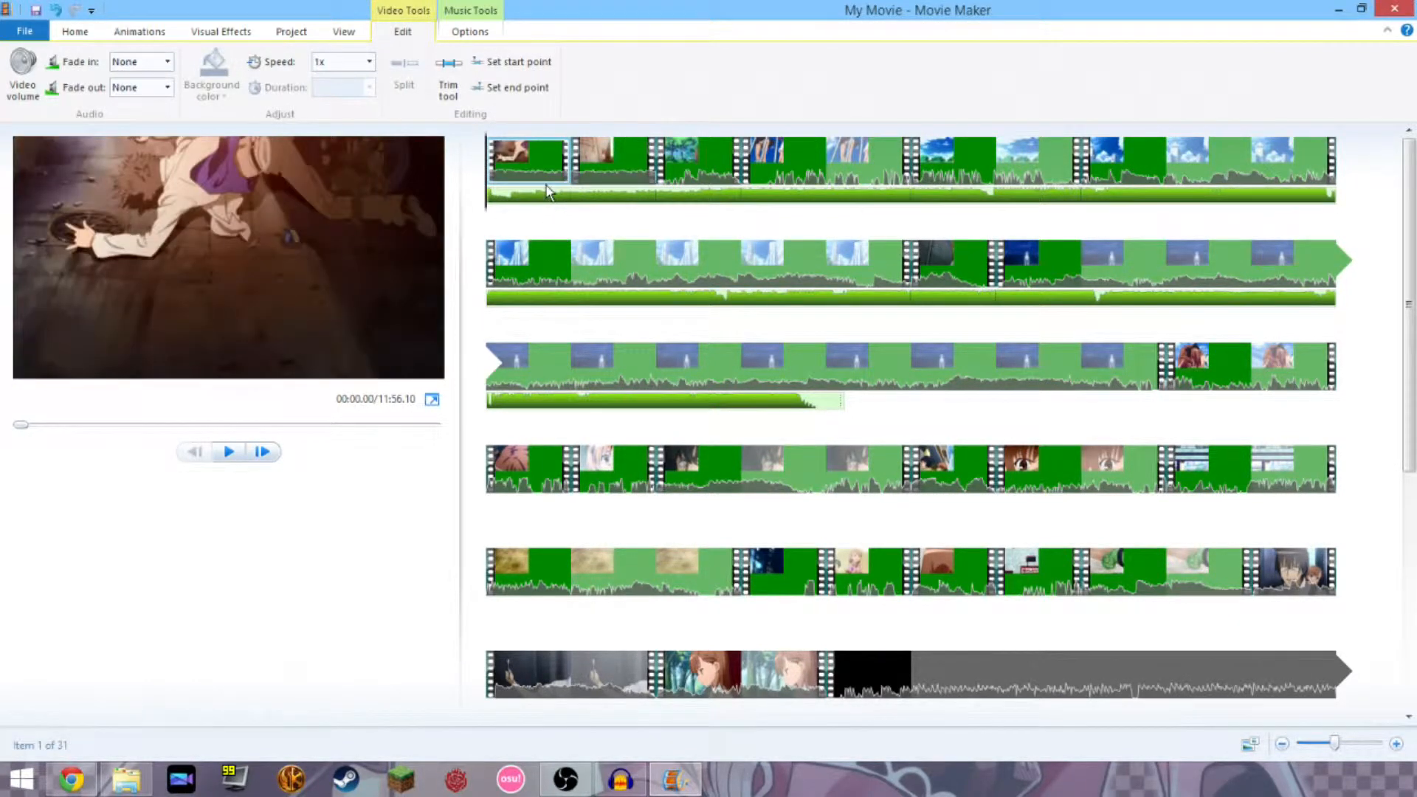
pyautogui.click(615, 198)
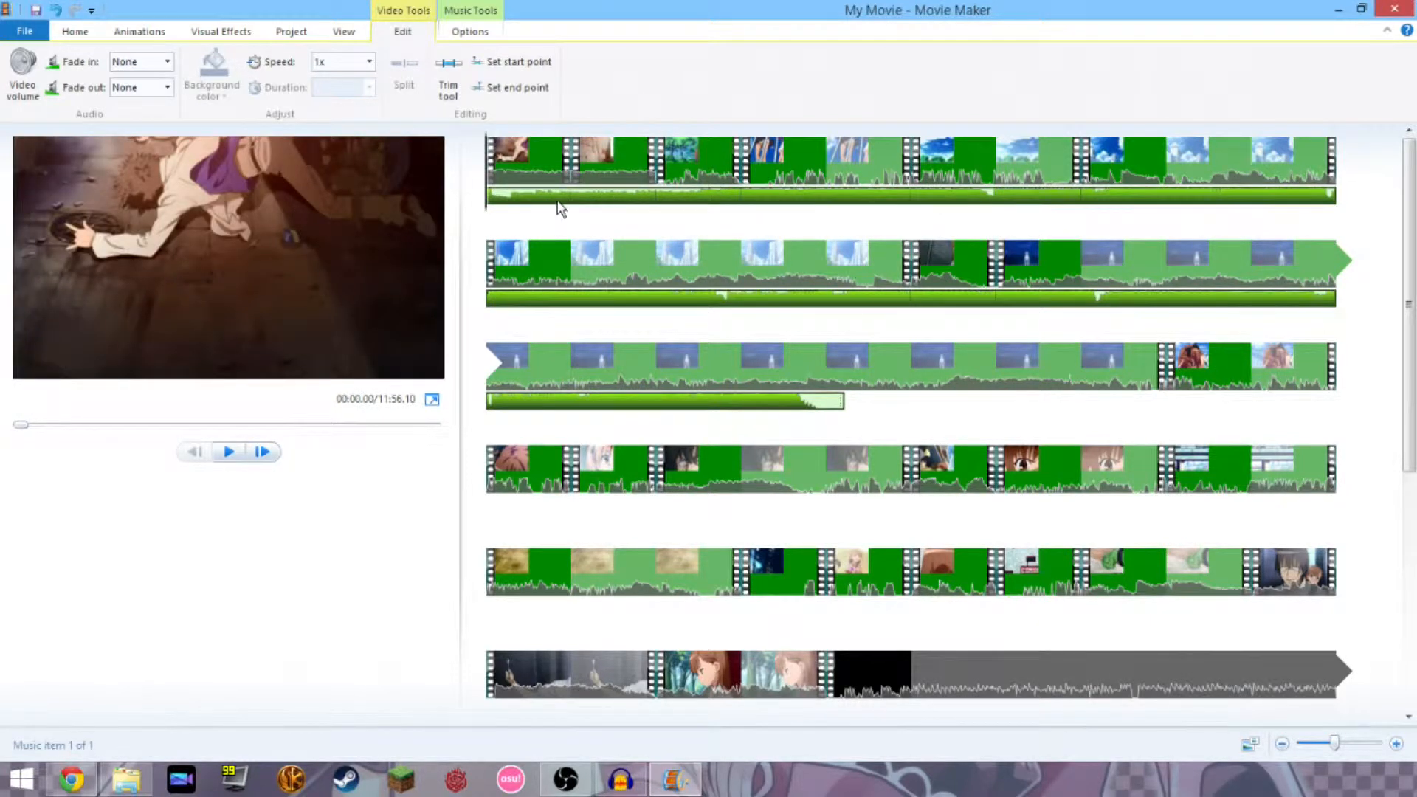
pyautogui.moveTo(559, 207); pyautogui.dragTo(491, 214)
# Delete the split clip's second piece, then undo so all 30 clips remain.
pyautogui.click(581, 162)
pyautogui.press('Delete')
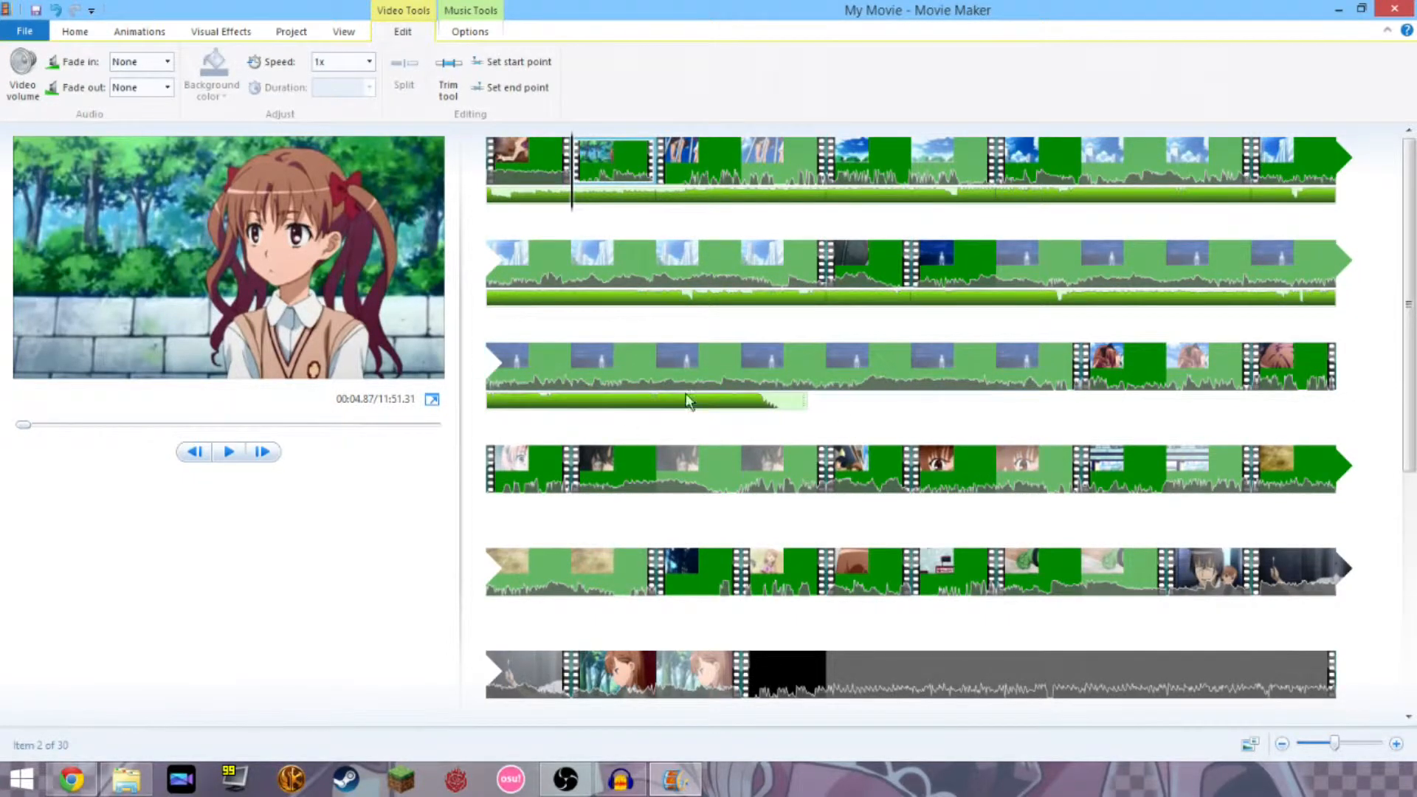
pyautogui.hotkey('ctrl', 'z')
pyautogui.rightClick(515, 190)
pyautogui.click(512, 179)
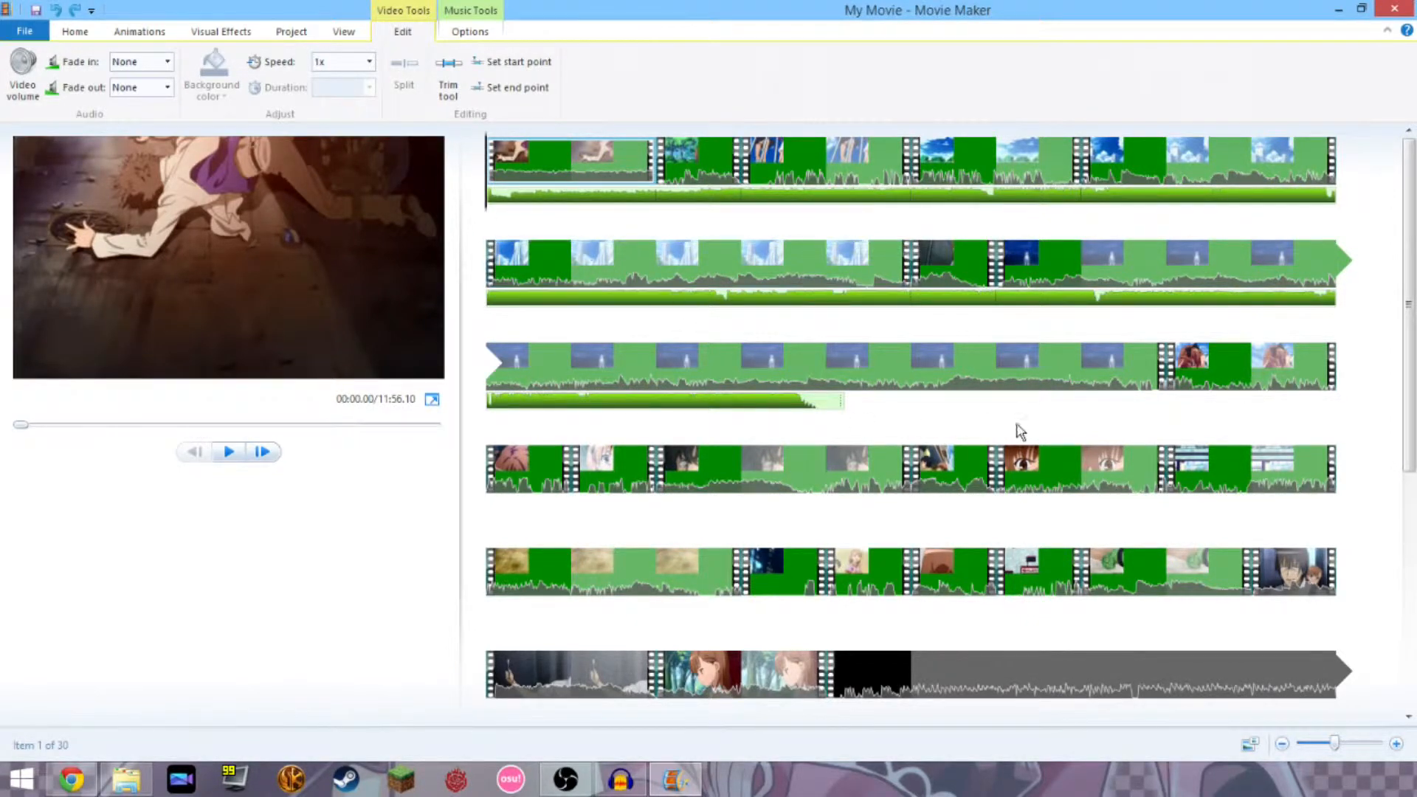
pyautogui.click(1037, 472)
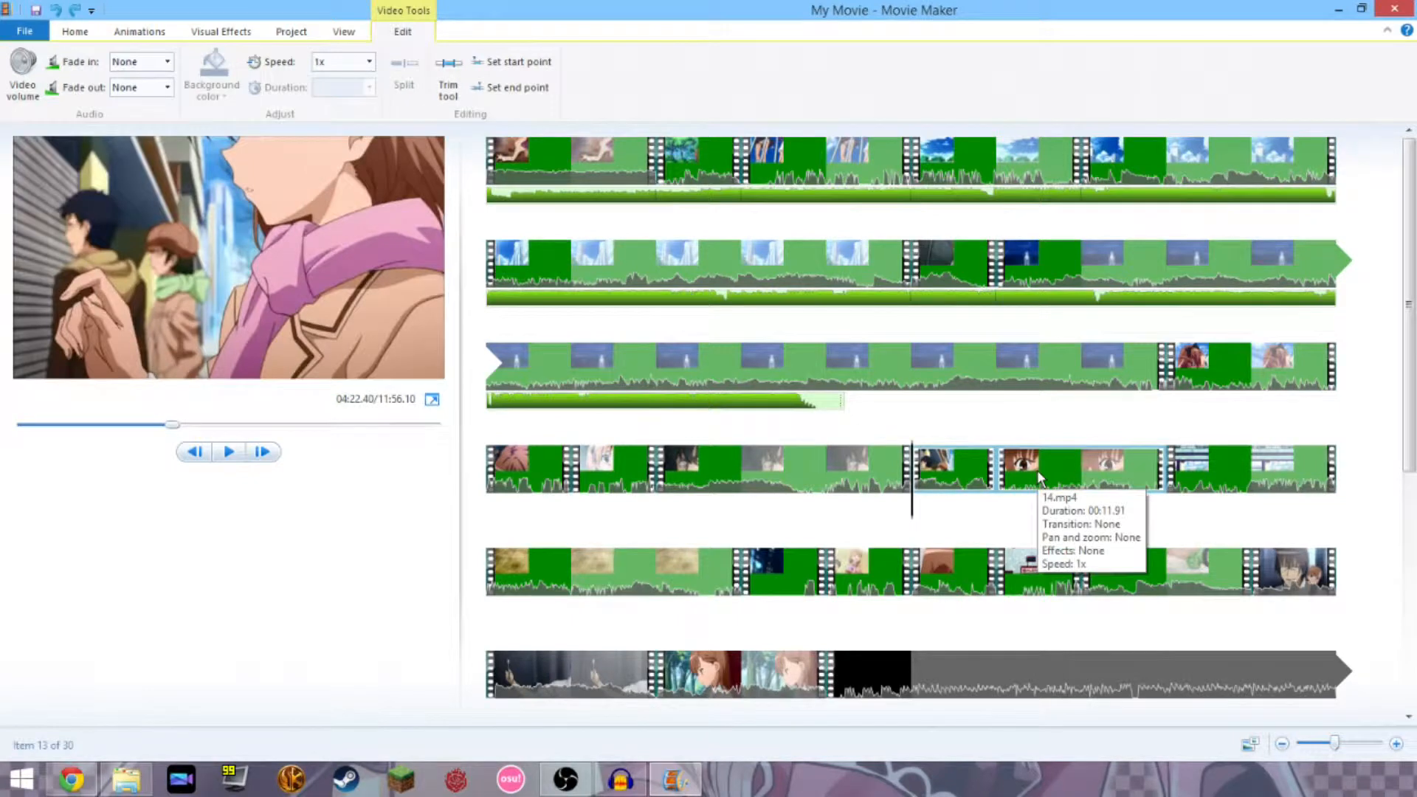
pyautogui.click(229, 454)
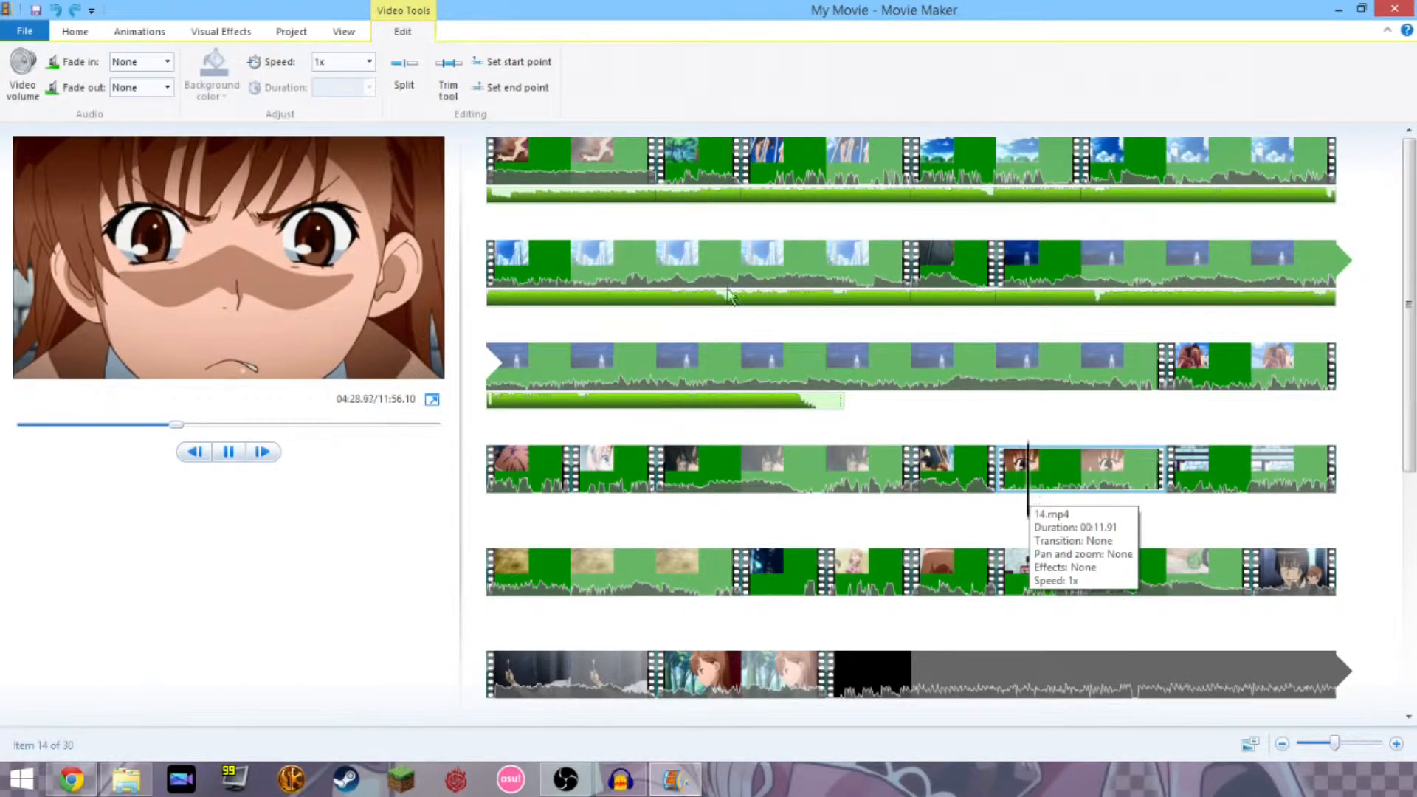
pyautogui.click(855, 596)
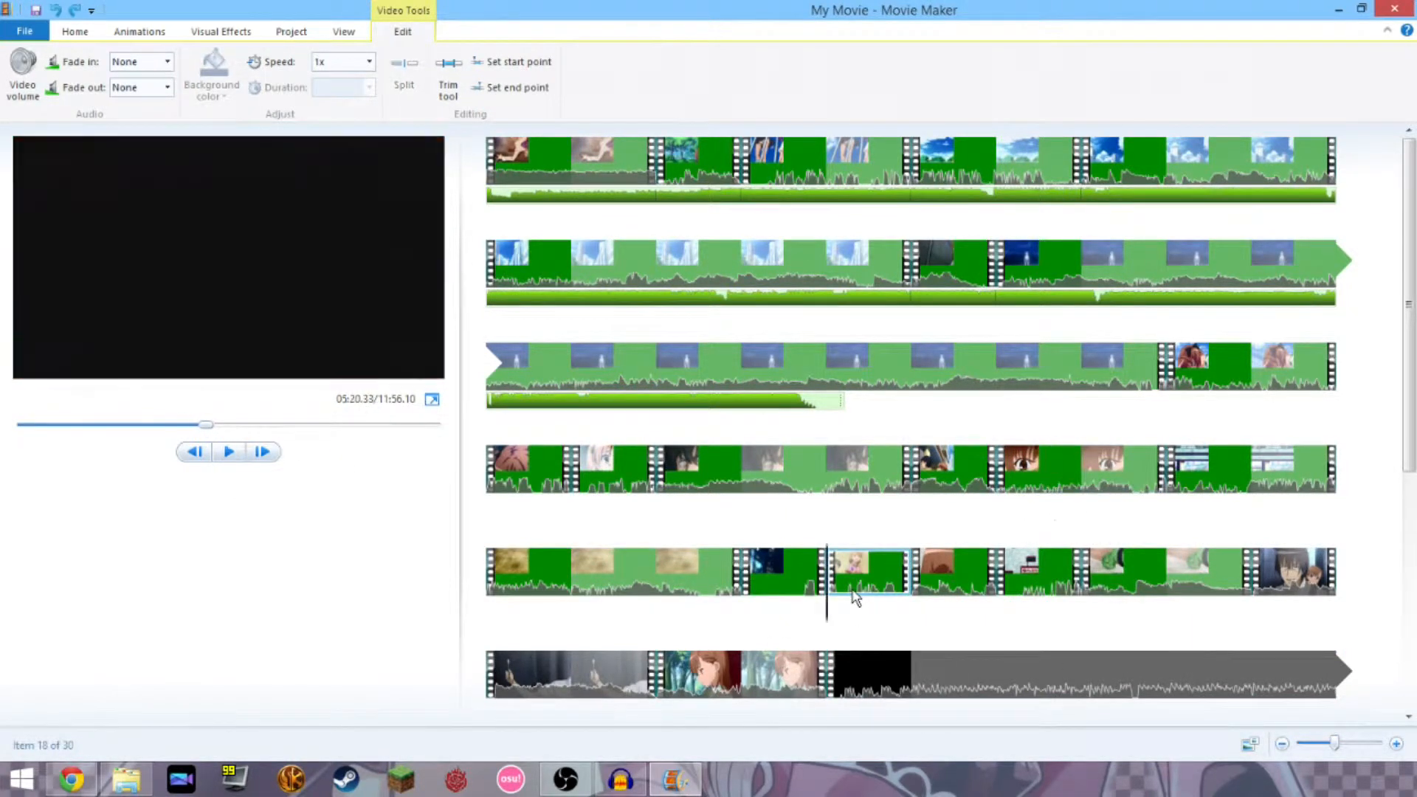
pyautogui.click(228, 454)
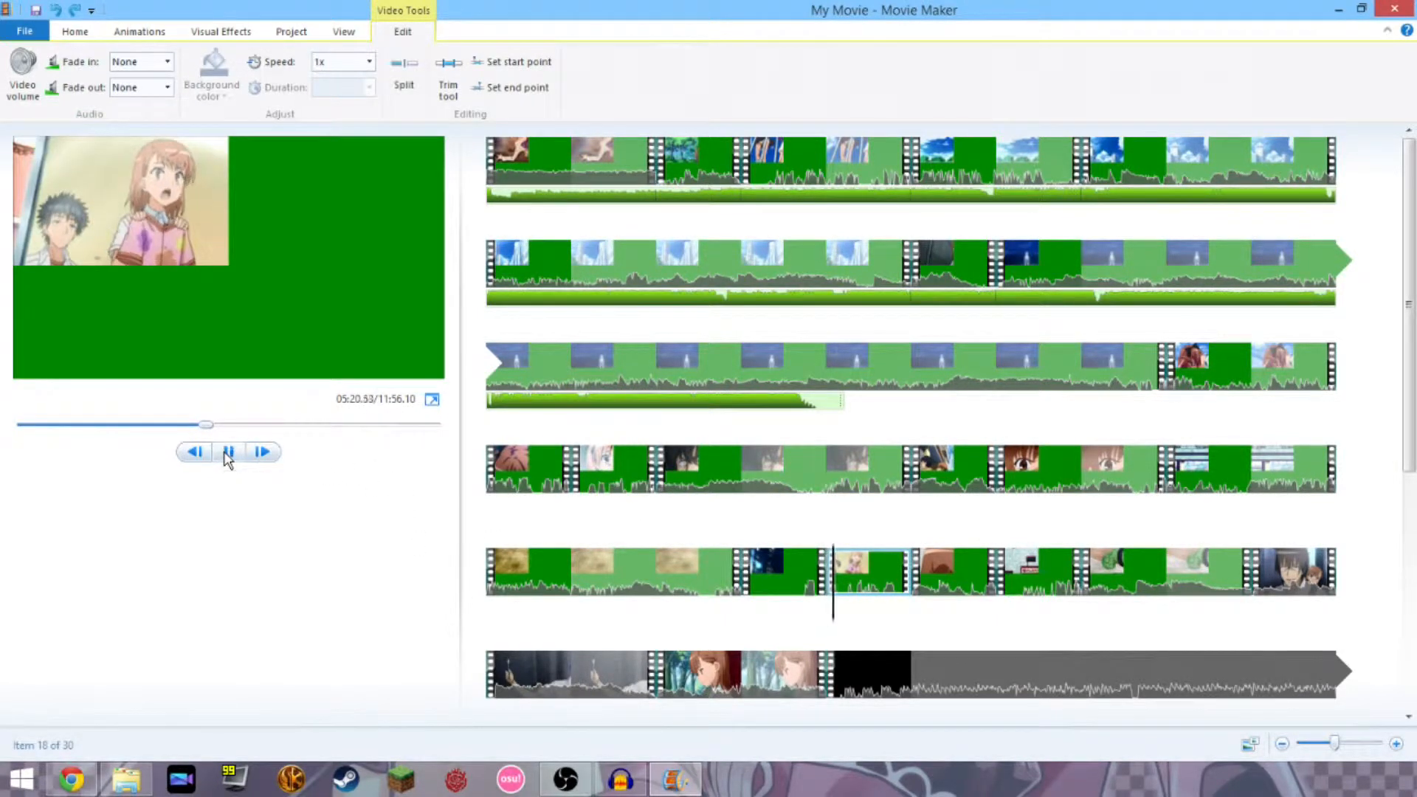
pyautogui.click(228, 455)
pyautogui.click(976, 579)
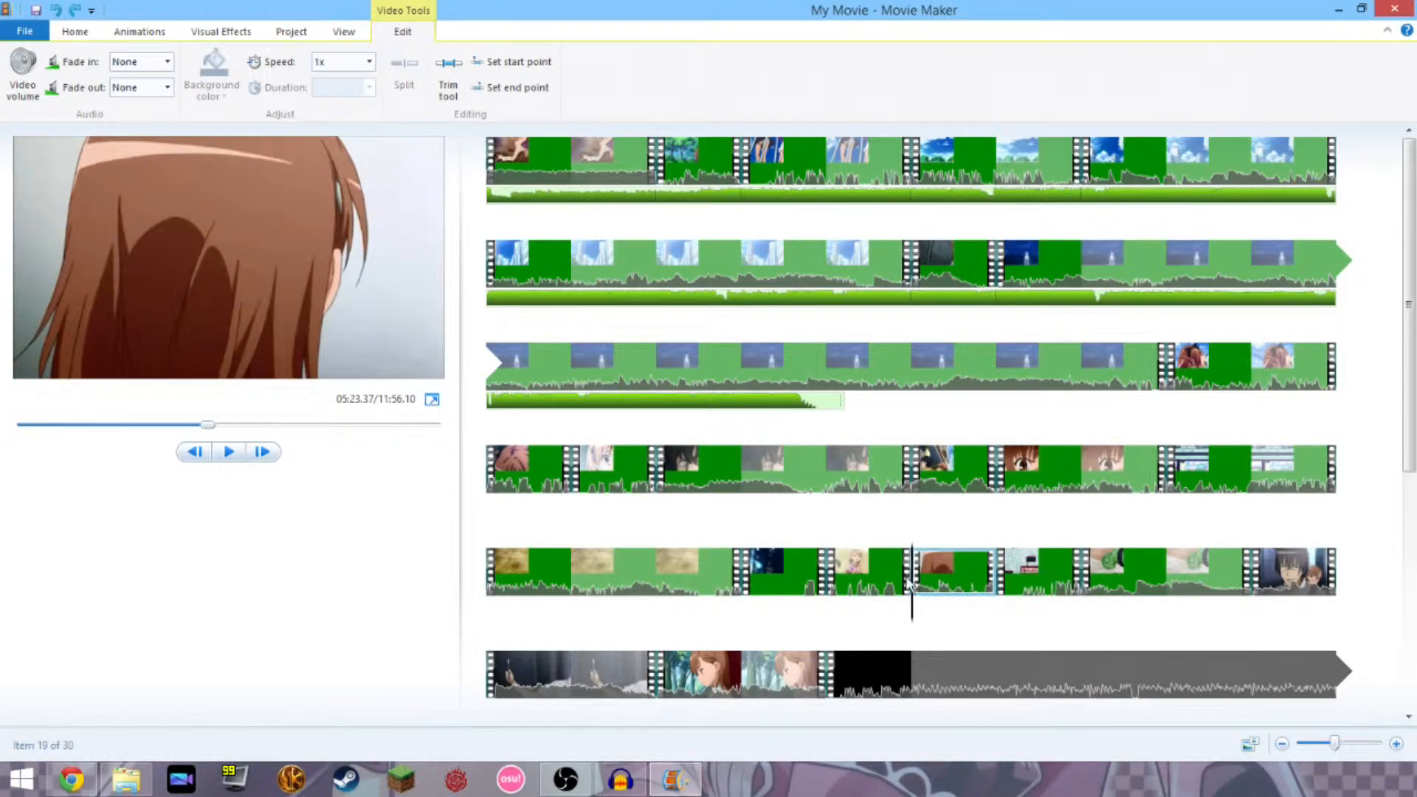
pyautogui.click(880, 583)
pyautogui.click(760, 580)
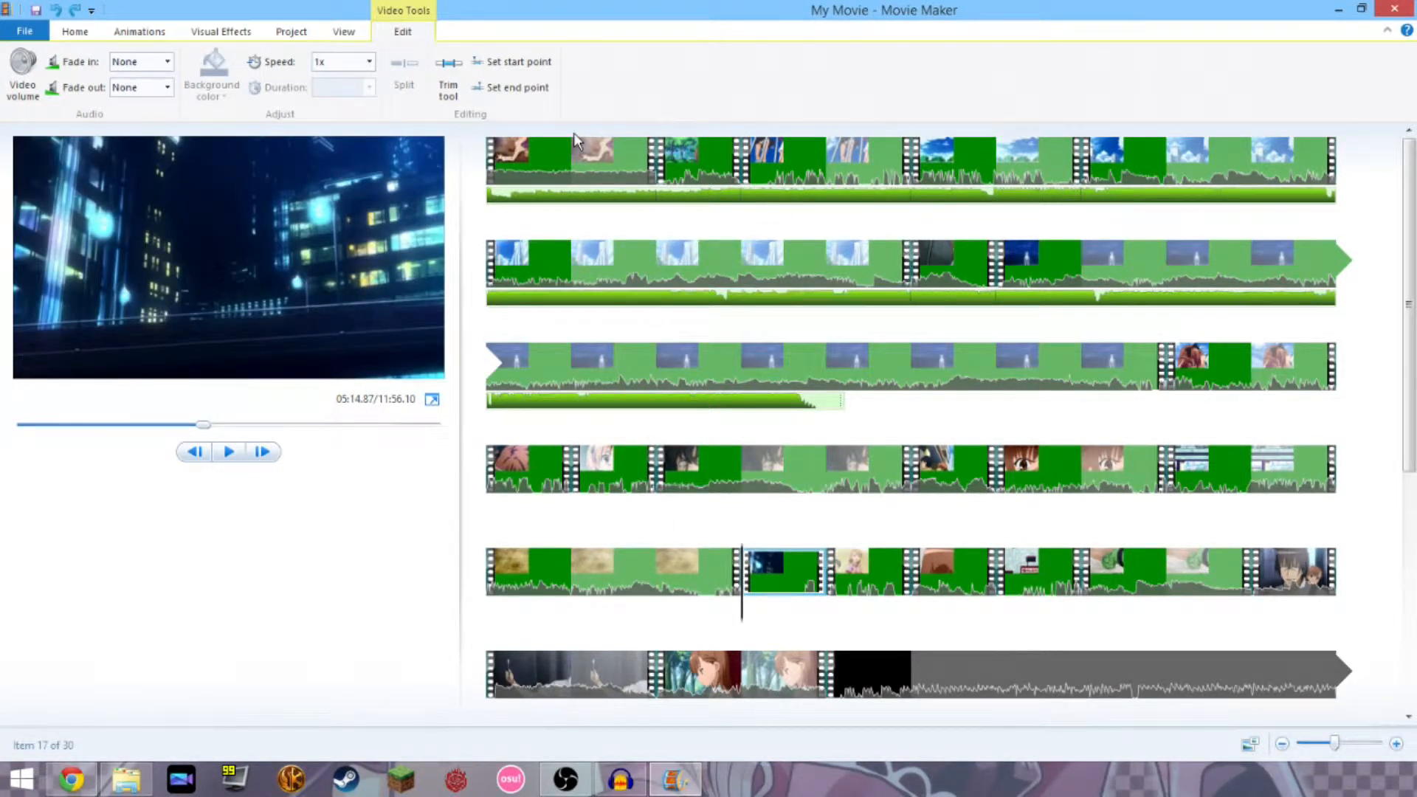
pyautogui.click(546, 151)
pyautogui.rightClick(538, 157)
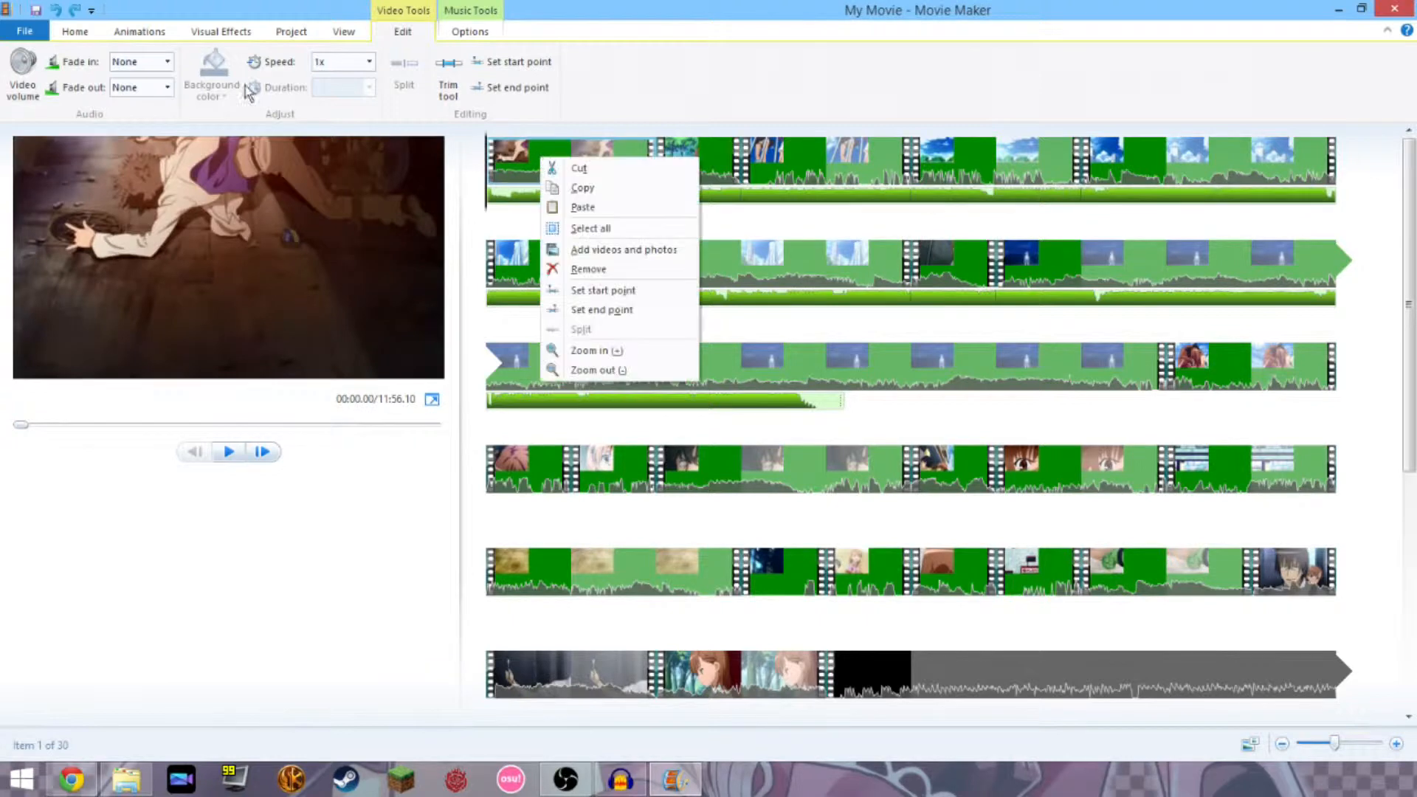
pyautogui.click(23, 72)
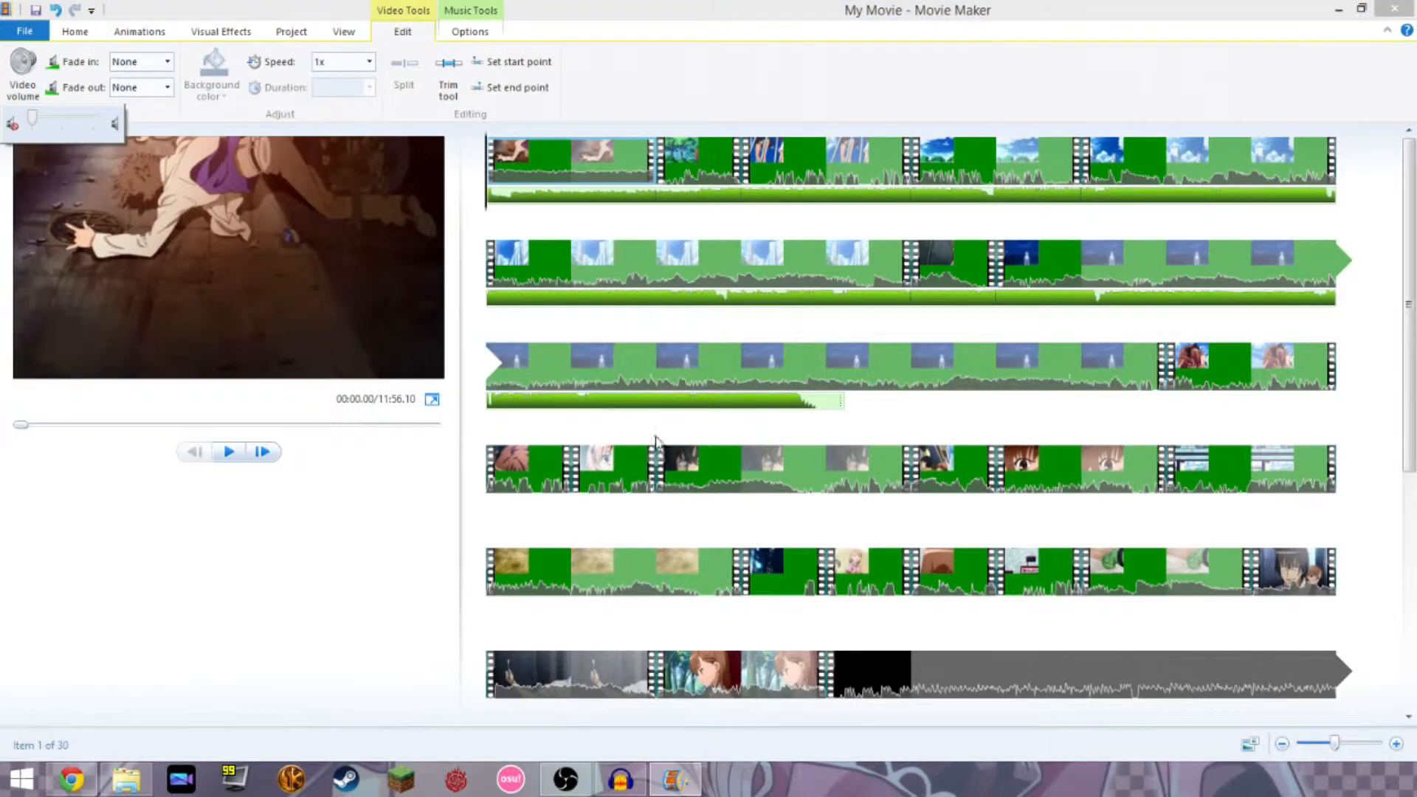
pyautogui.click(404, 575)
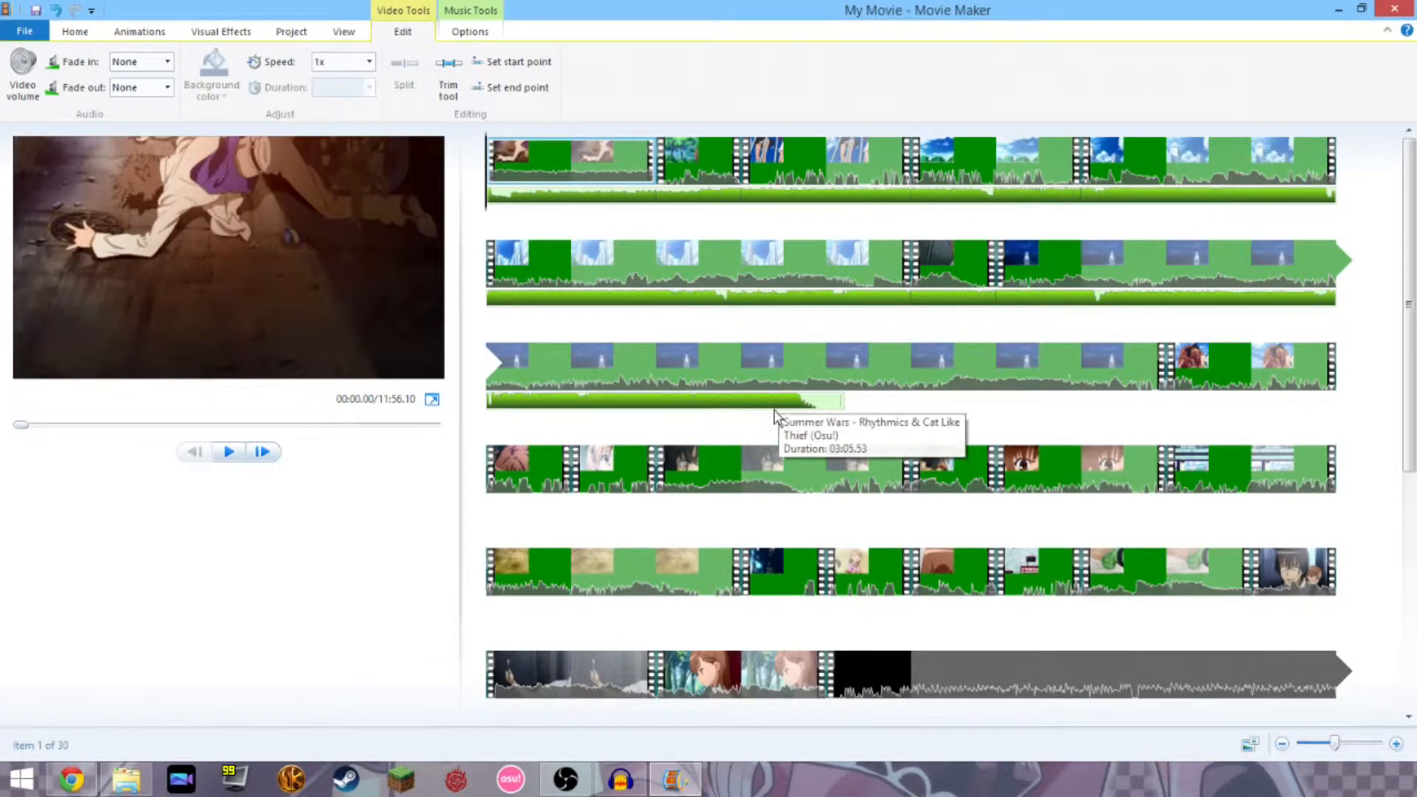
pyautogui.scroll(-3, 824, 559)
pyautogui.scroll(-1, 824, 559)
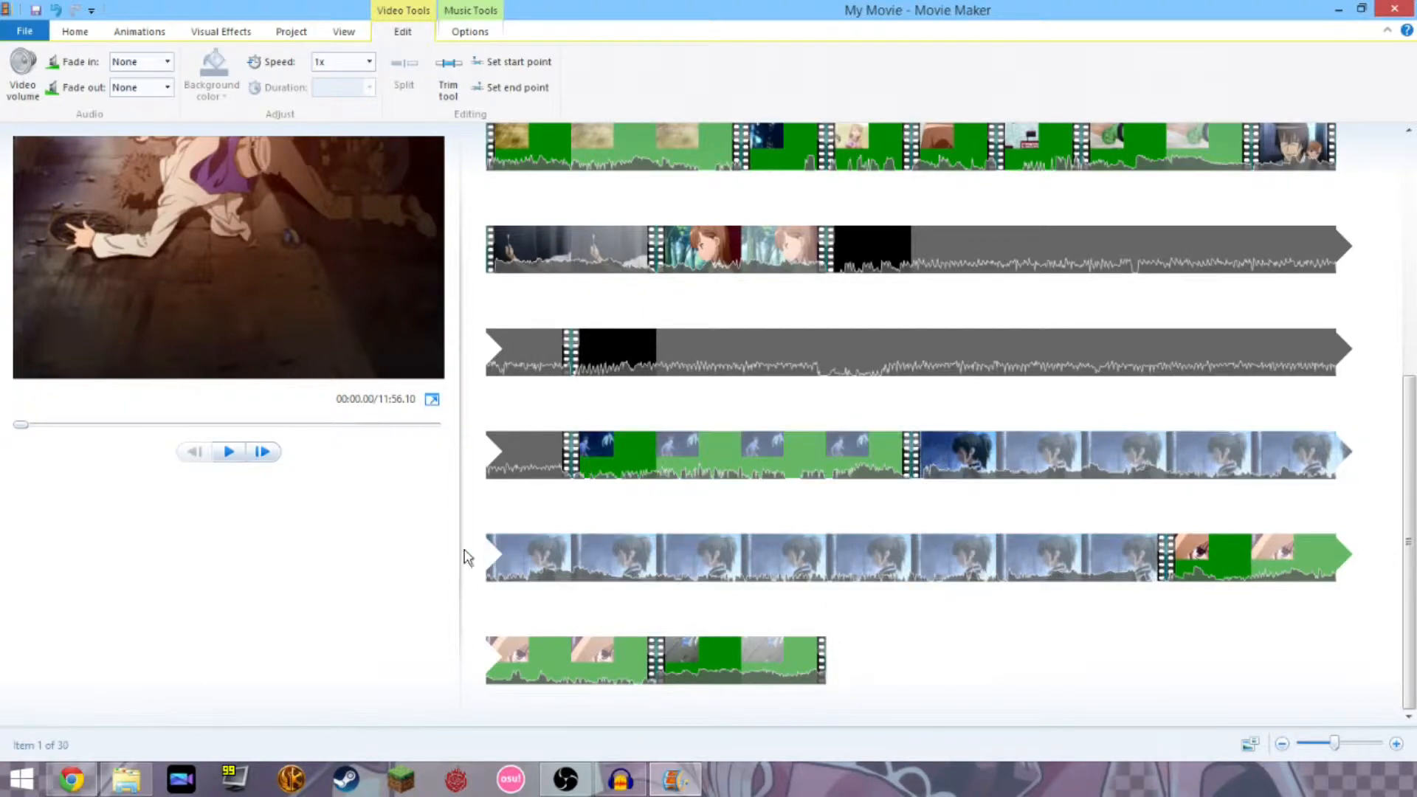
pyautogui.scroll(4, 579, 583)
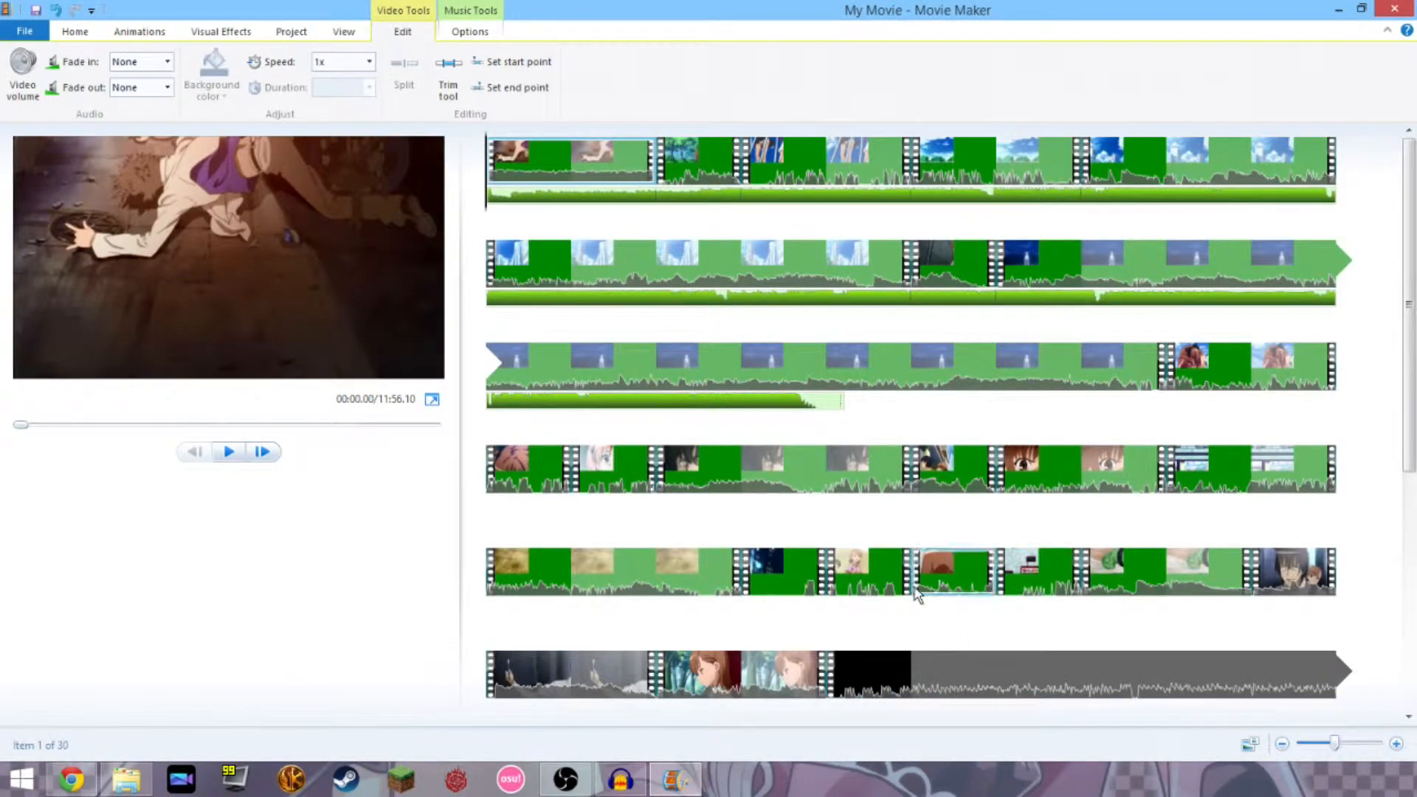
# Drag the playhead to the end of the last clip, at 11:56.10.
pyautogui.click(886, 585)
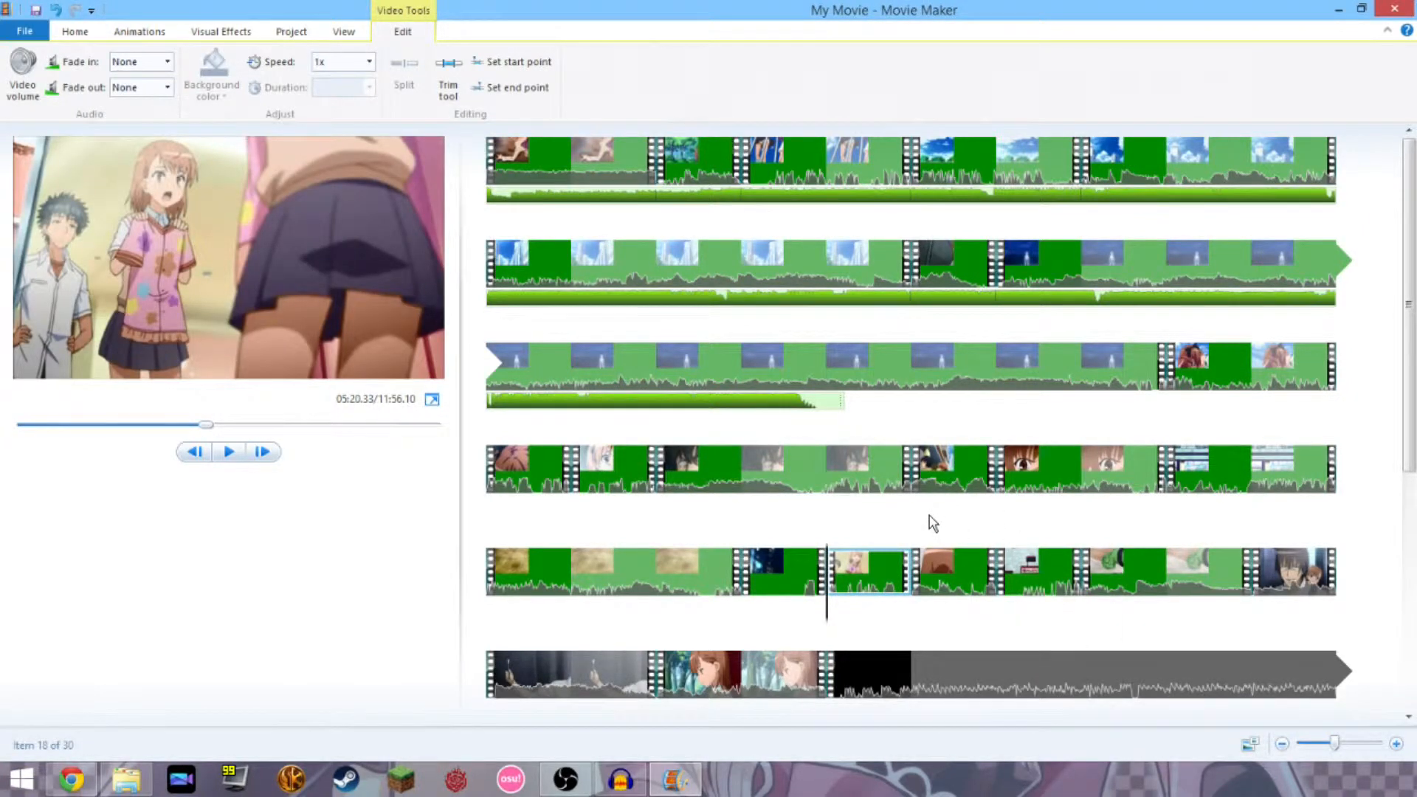
pyautogui.scroll(-4, 763, 621)
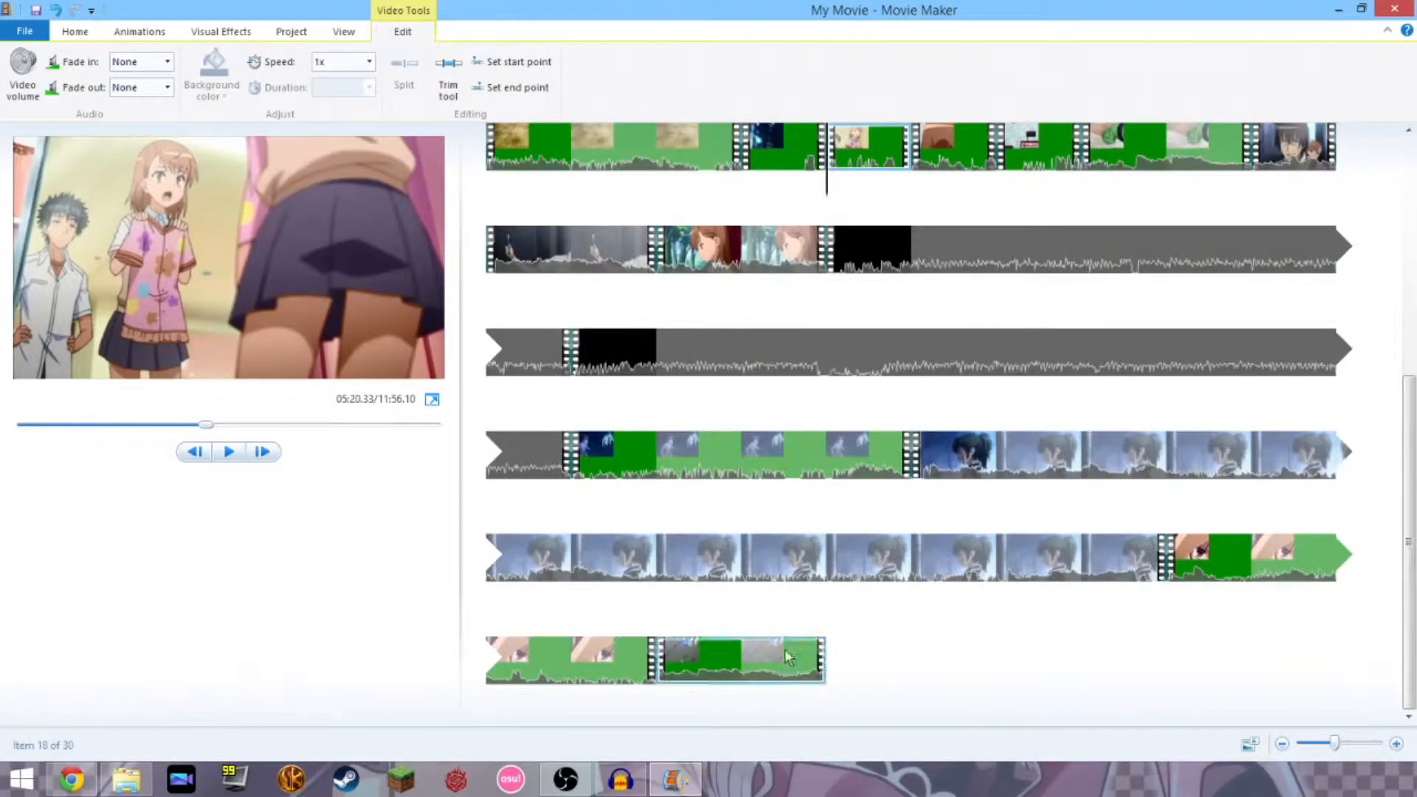
pyautogui.click(741, 668)
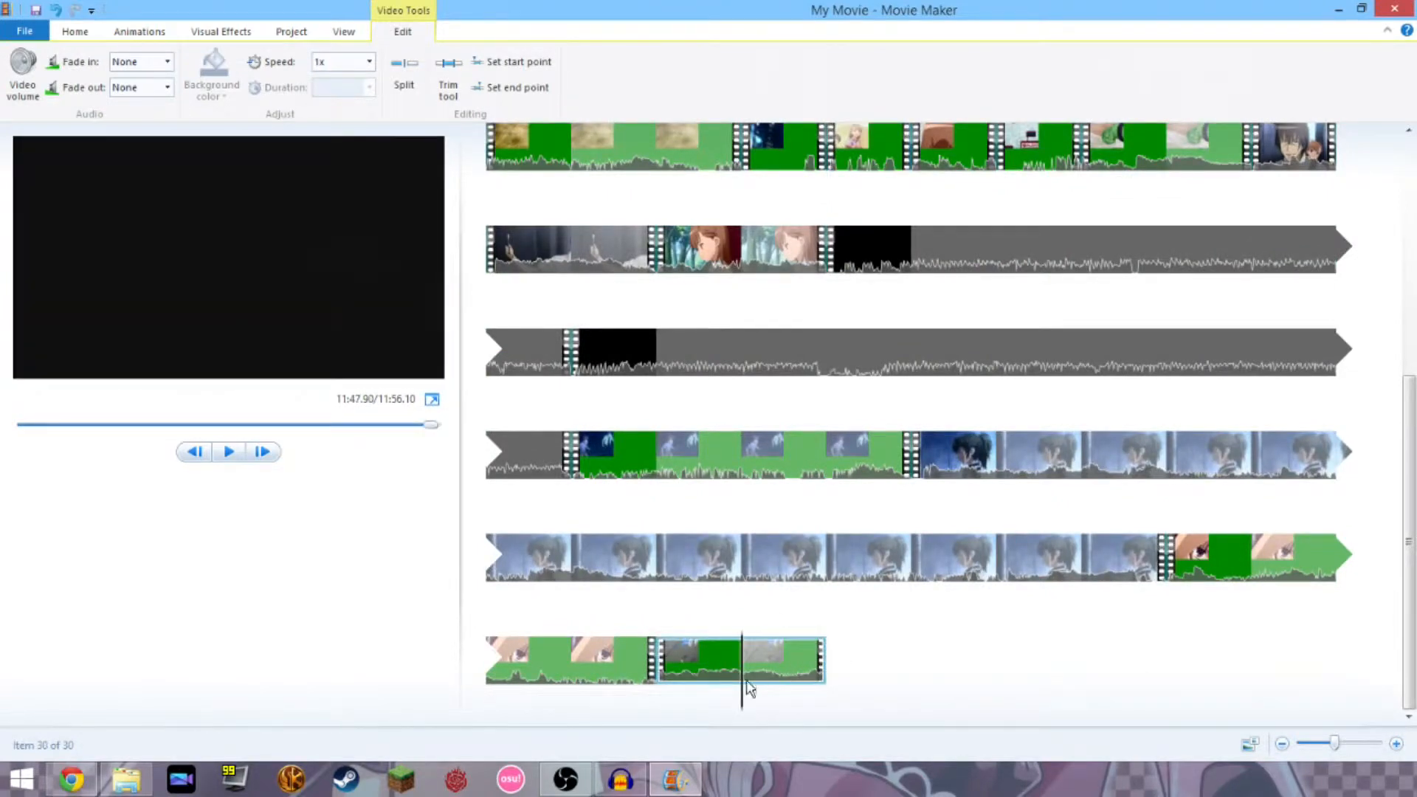
pyautogui.moveTo(741, 697); pyautogui.dragTo(861, 710)
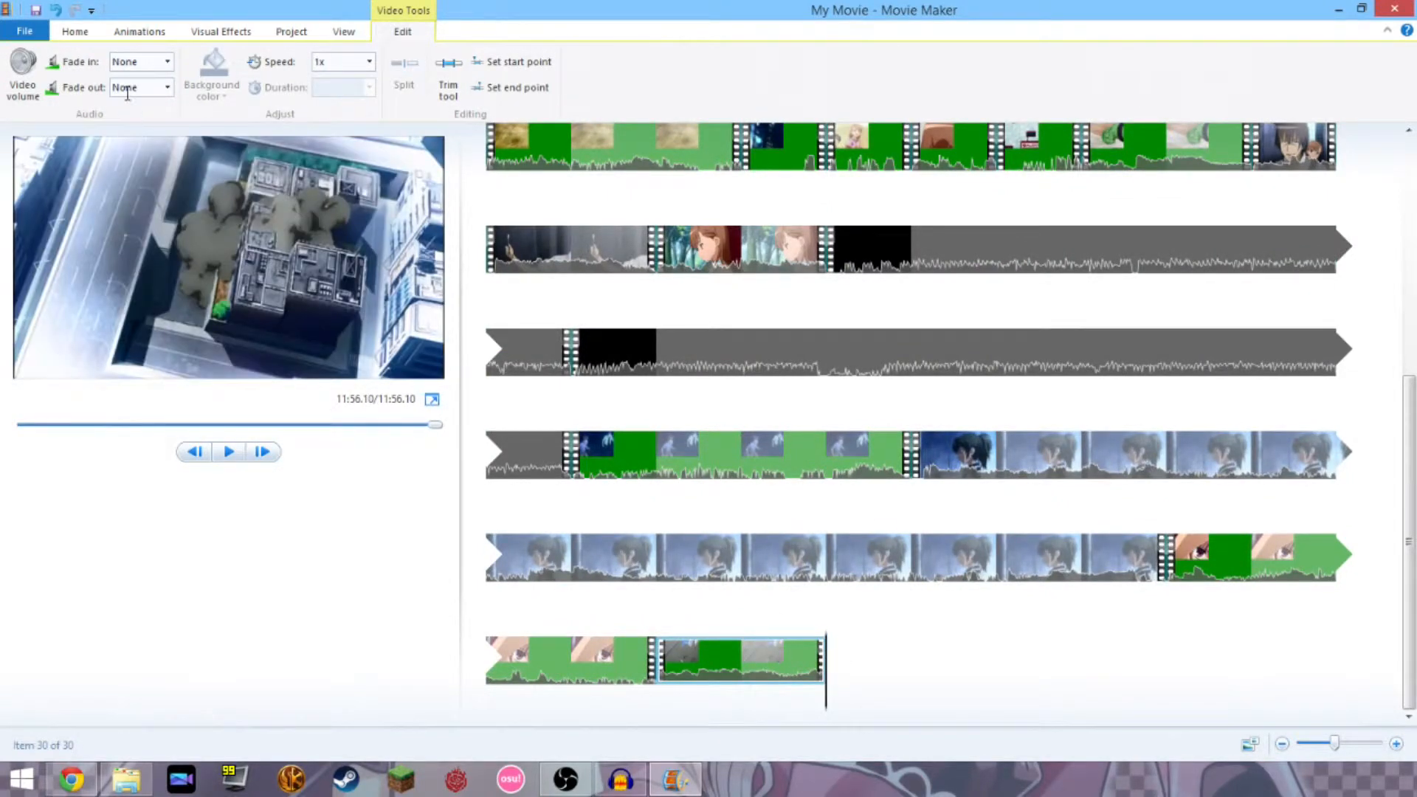
pyautogui.click(74, 31)
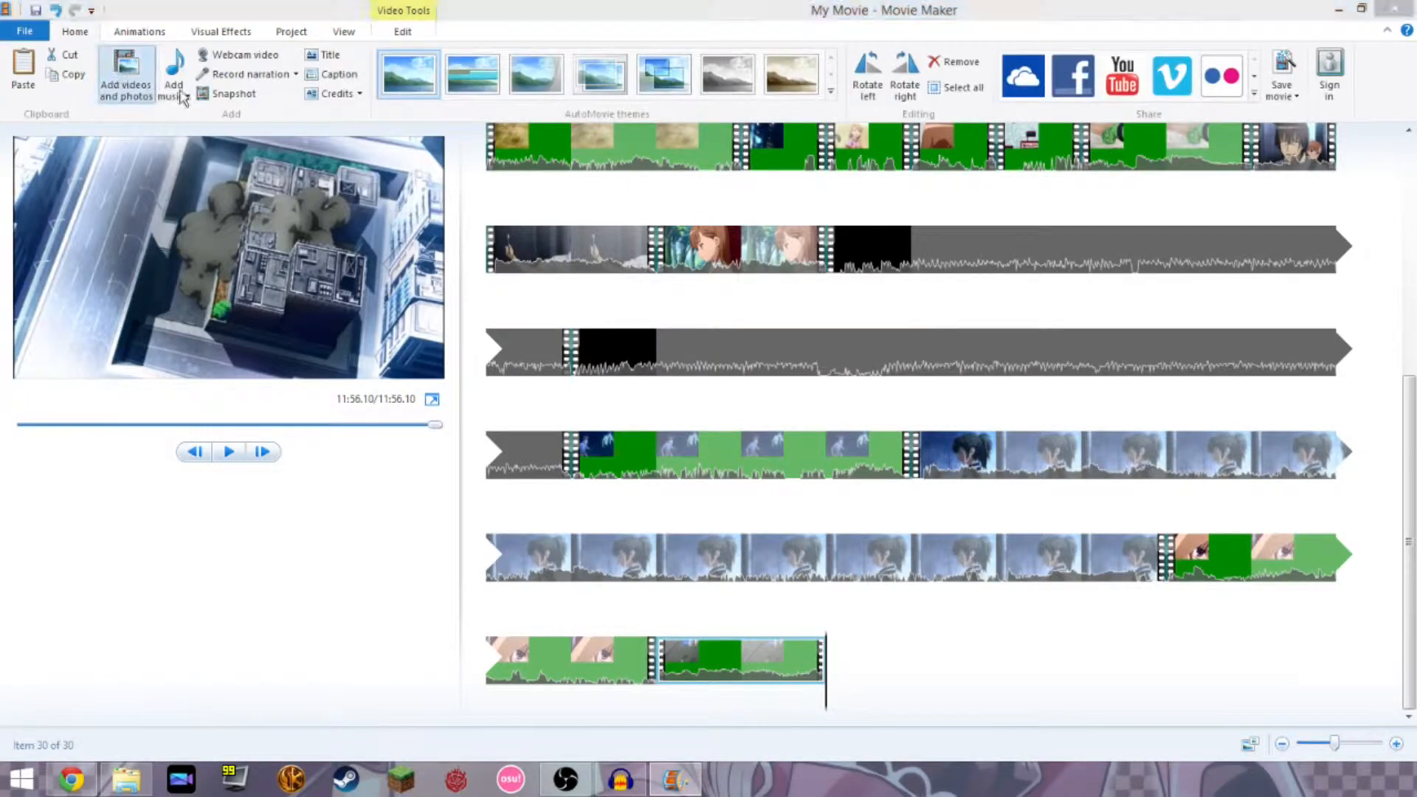
pyautogui.click(122, 74)
pyautogui.doubleClick(311, 194)
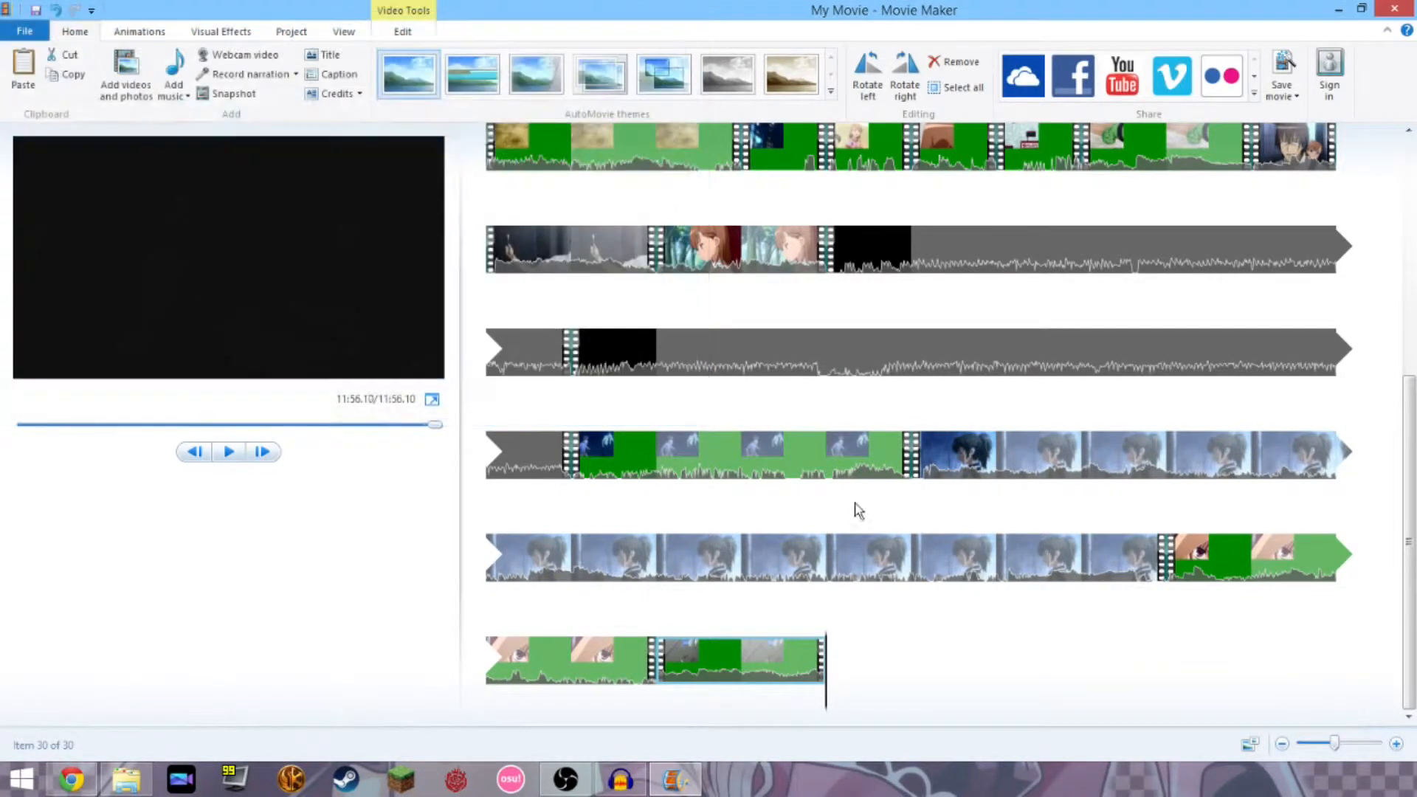
pyautogui.scroll(-1, 908, 605)
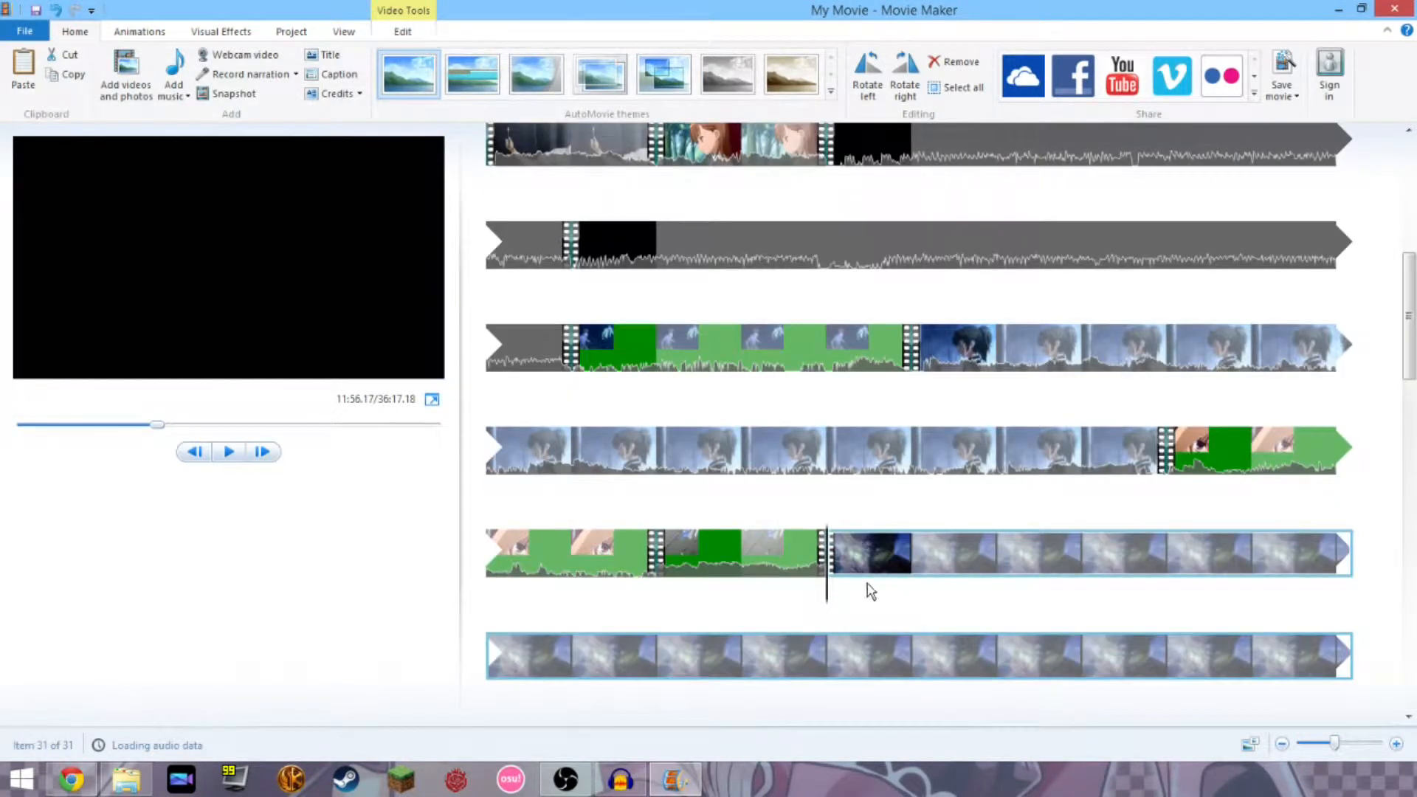
pyautogui.rightClick(842, 560)
pyautogui.press('Escape')
pyautogui.click(404, 33)
pyautogui.click(25, 83)
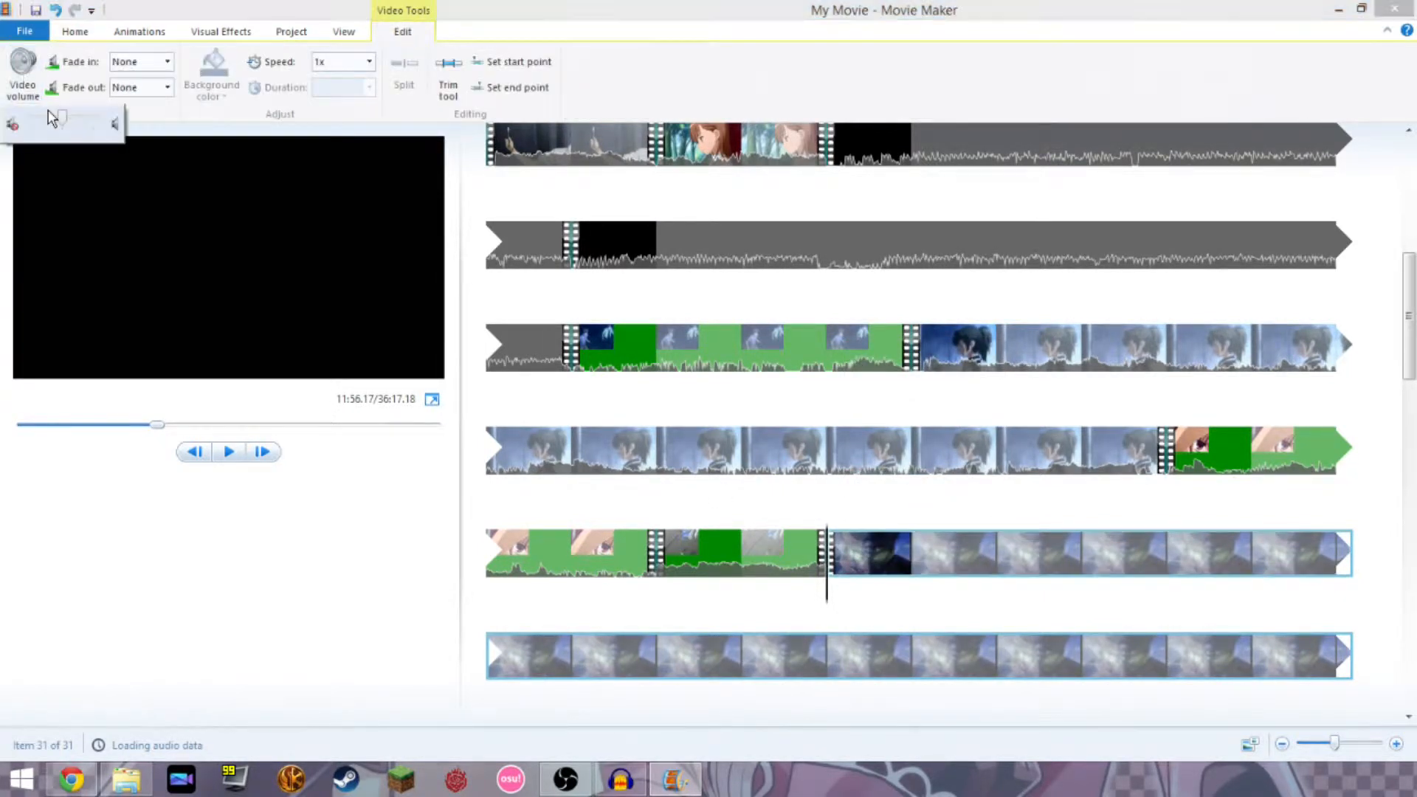
pyautogui.click(371, 586)
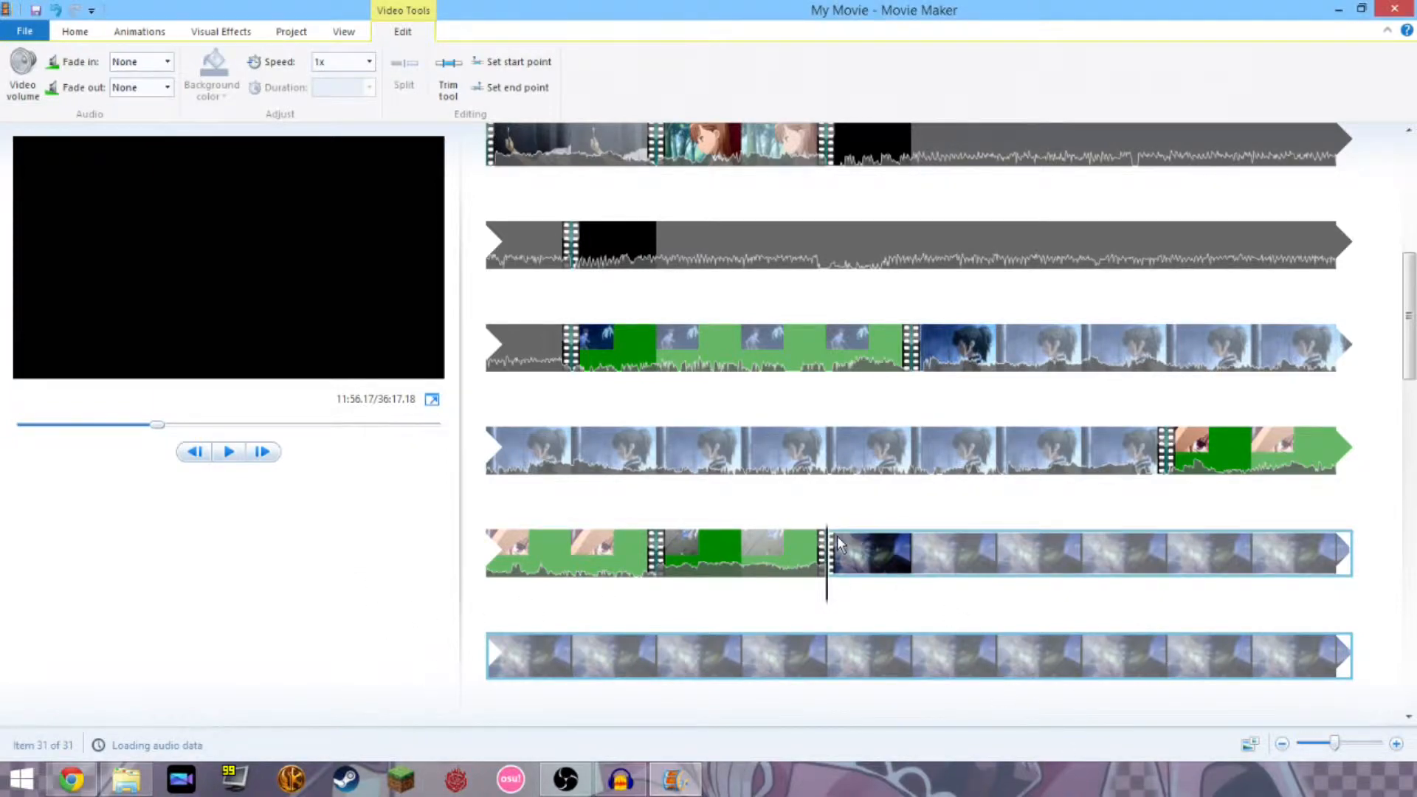
pyautogui.press('Delete')
pyautogui.scroll(5, 846, 588)
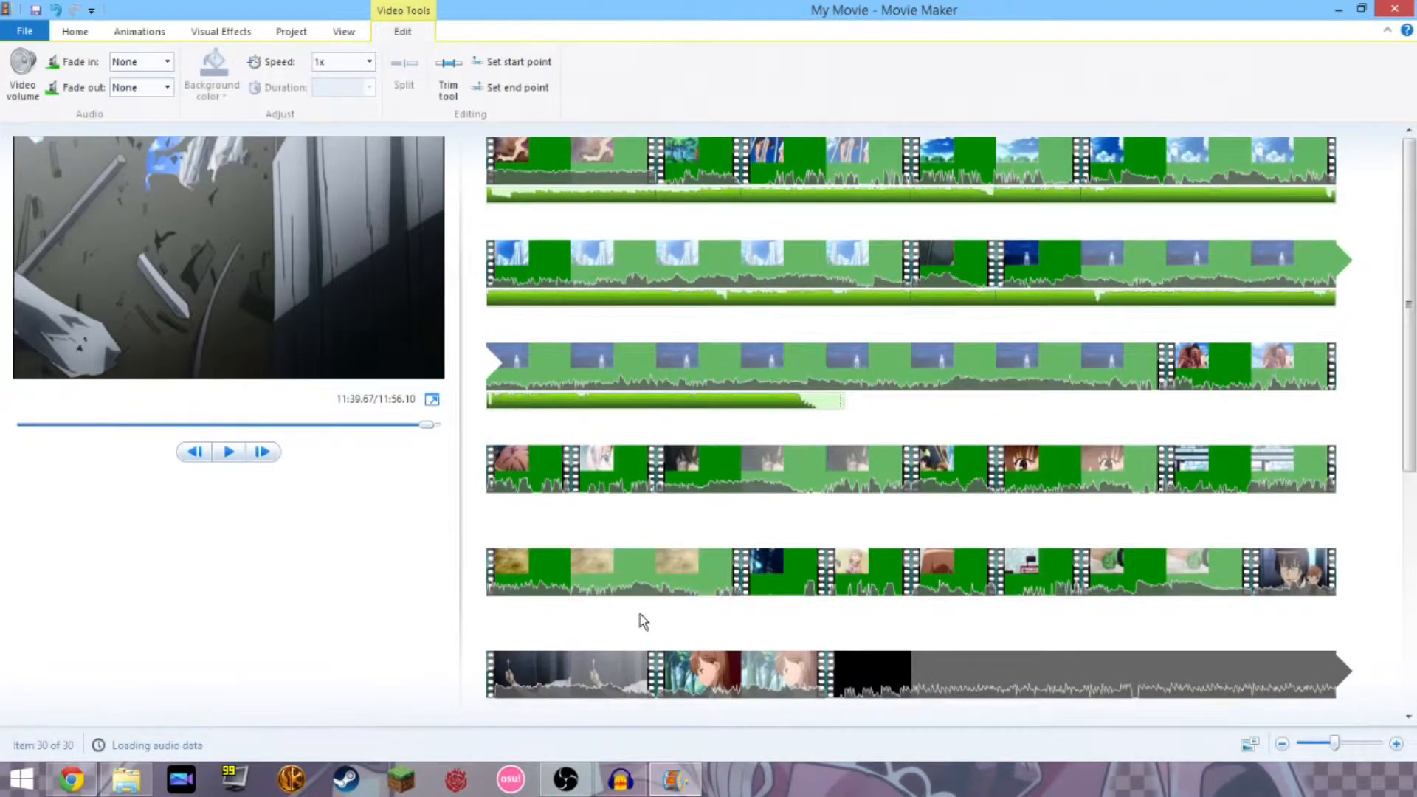
# Select the first clip, check its volume control, and preview the movie's opening seconds.
pyautogui.click(557, 400)
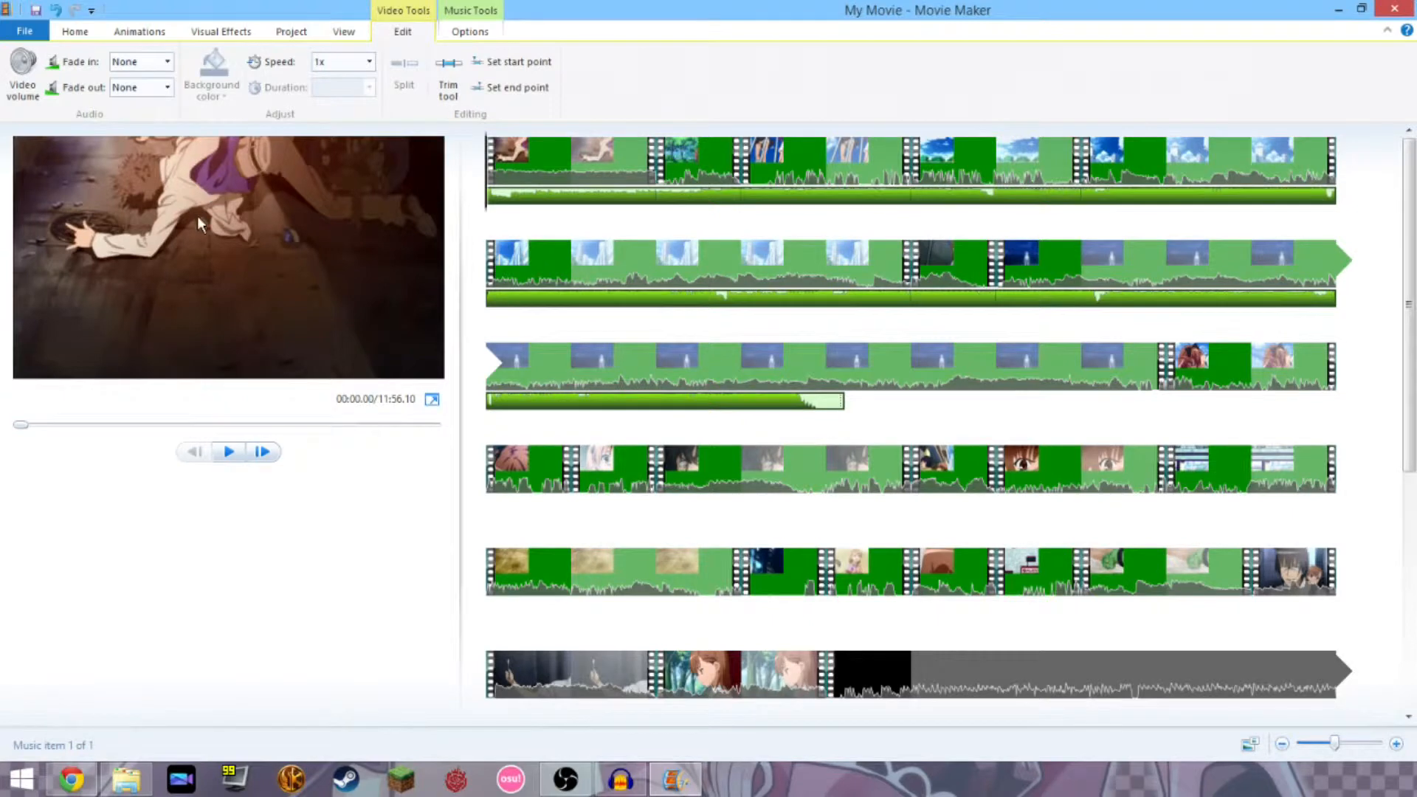
pyautogui.click(542, 179)
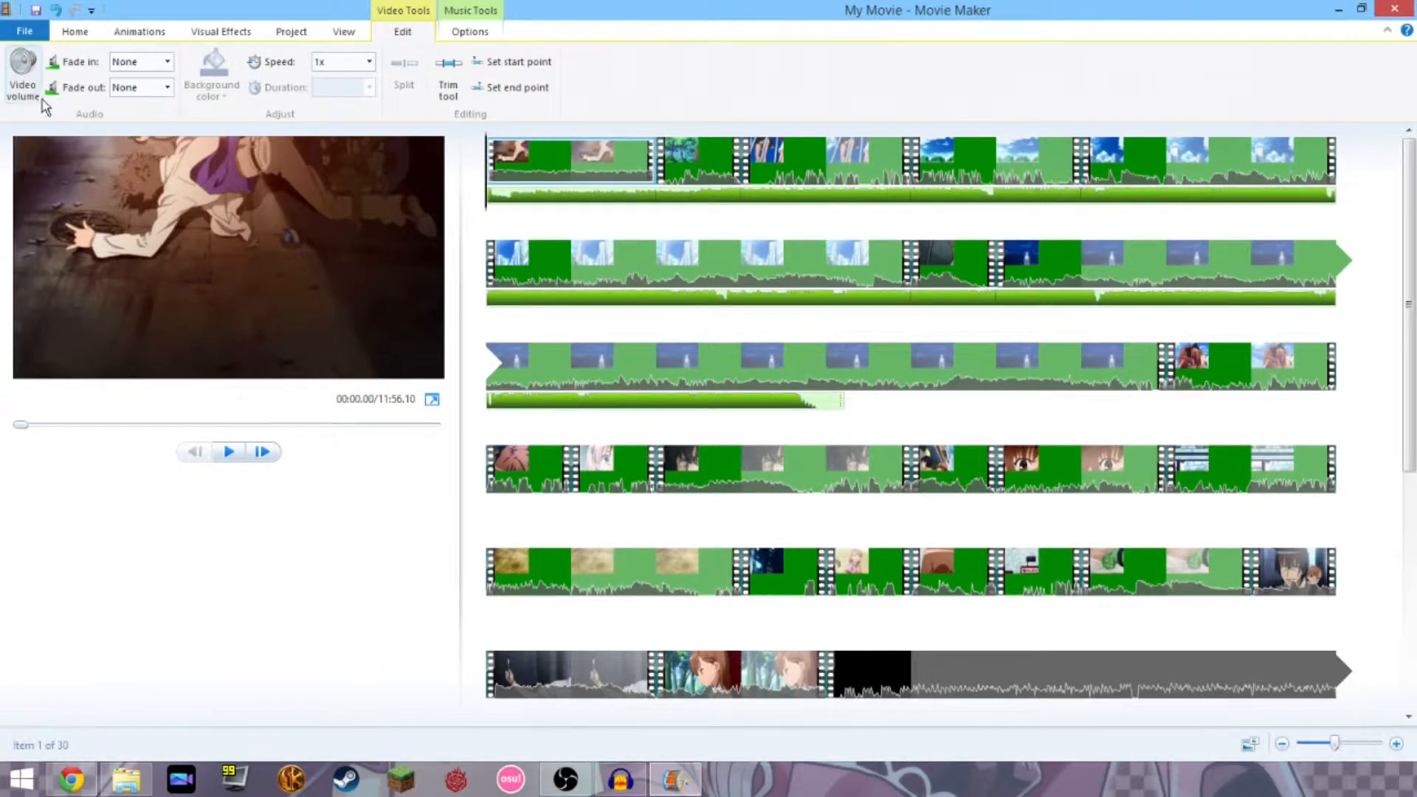
pyautogui.click(23, 74)
pyautogui.click(362, 614)
pyautogui.click(230, 453)
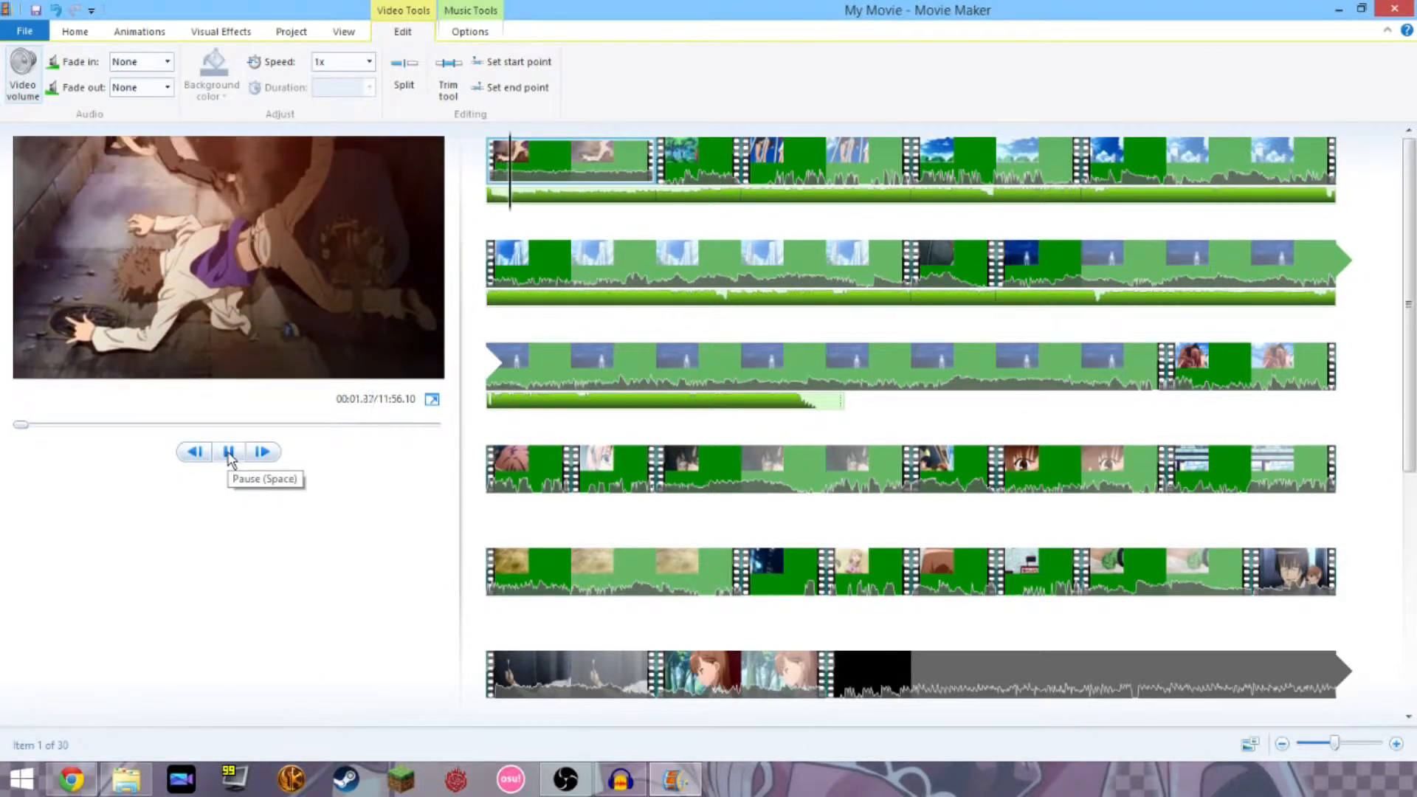
pyautogui.click(230, 453)
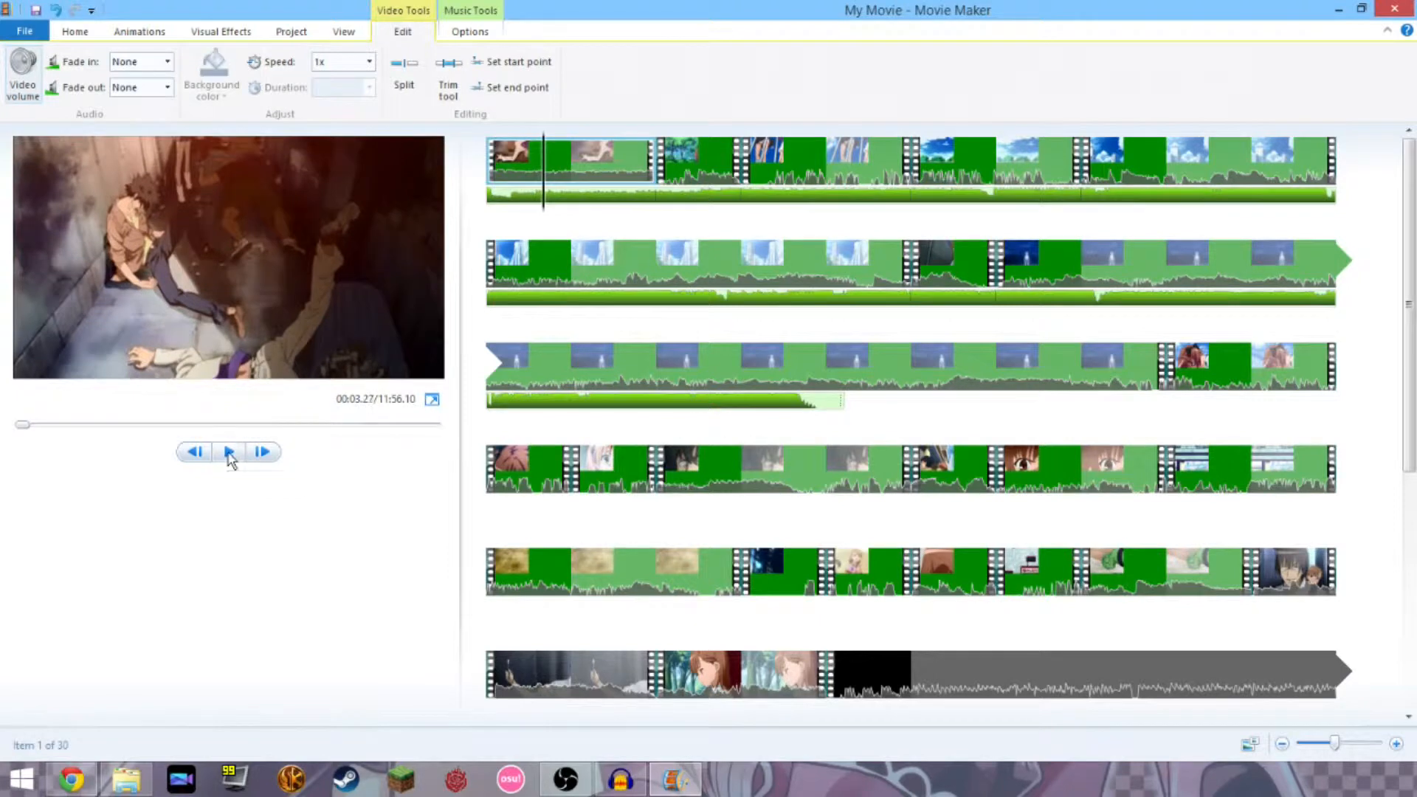
pyautogui.moveTo(547, 190); pyautogui.dragTo(486, 201)
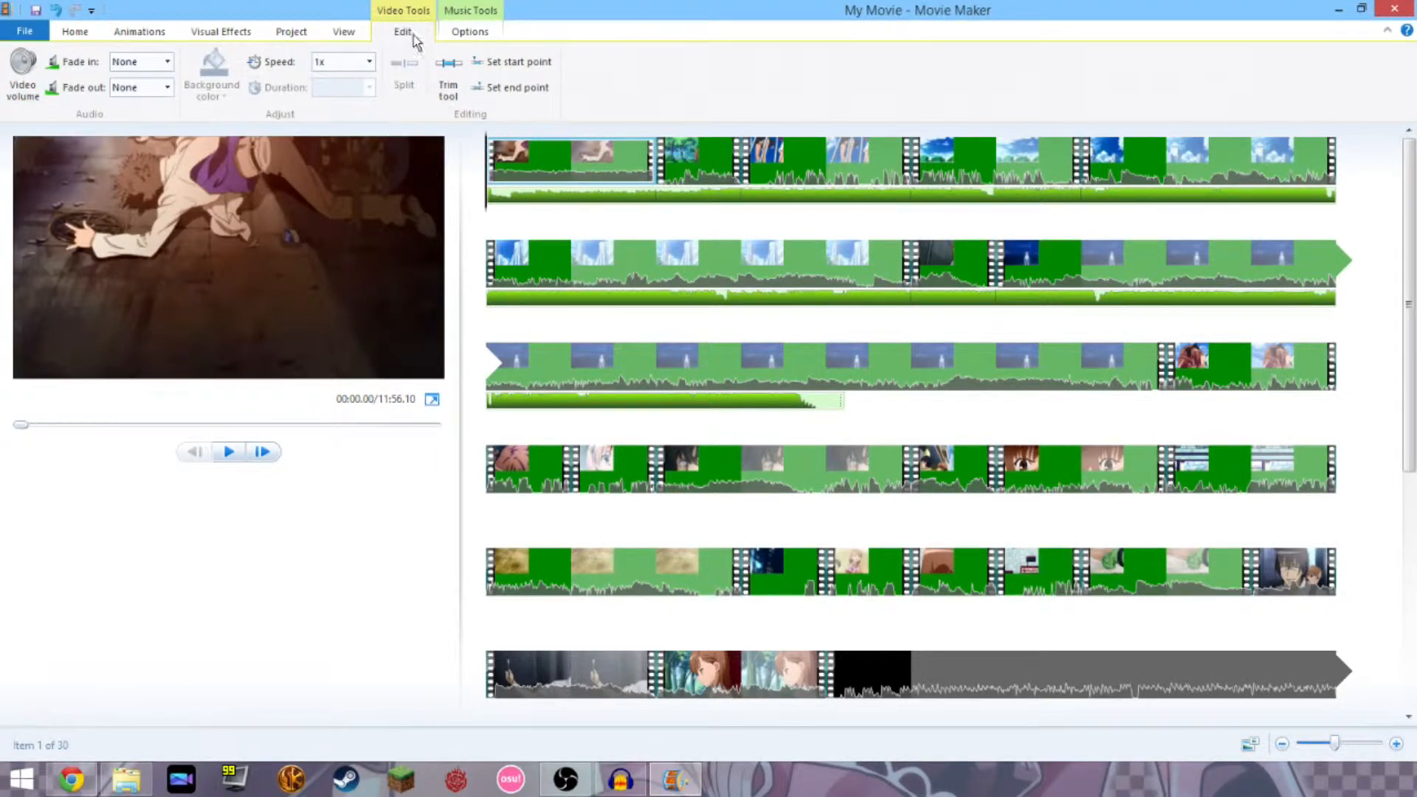
# Pause playback at 00:02.83 and split the first clip there.
pyautogui.click(462, 40)
pyautogui.click(413, 34)
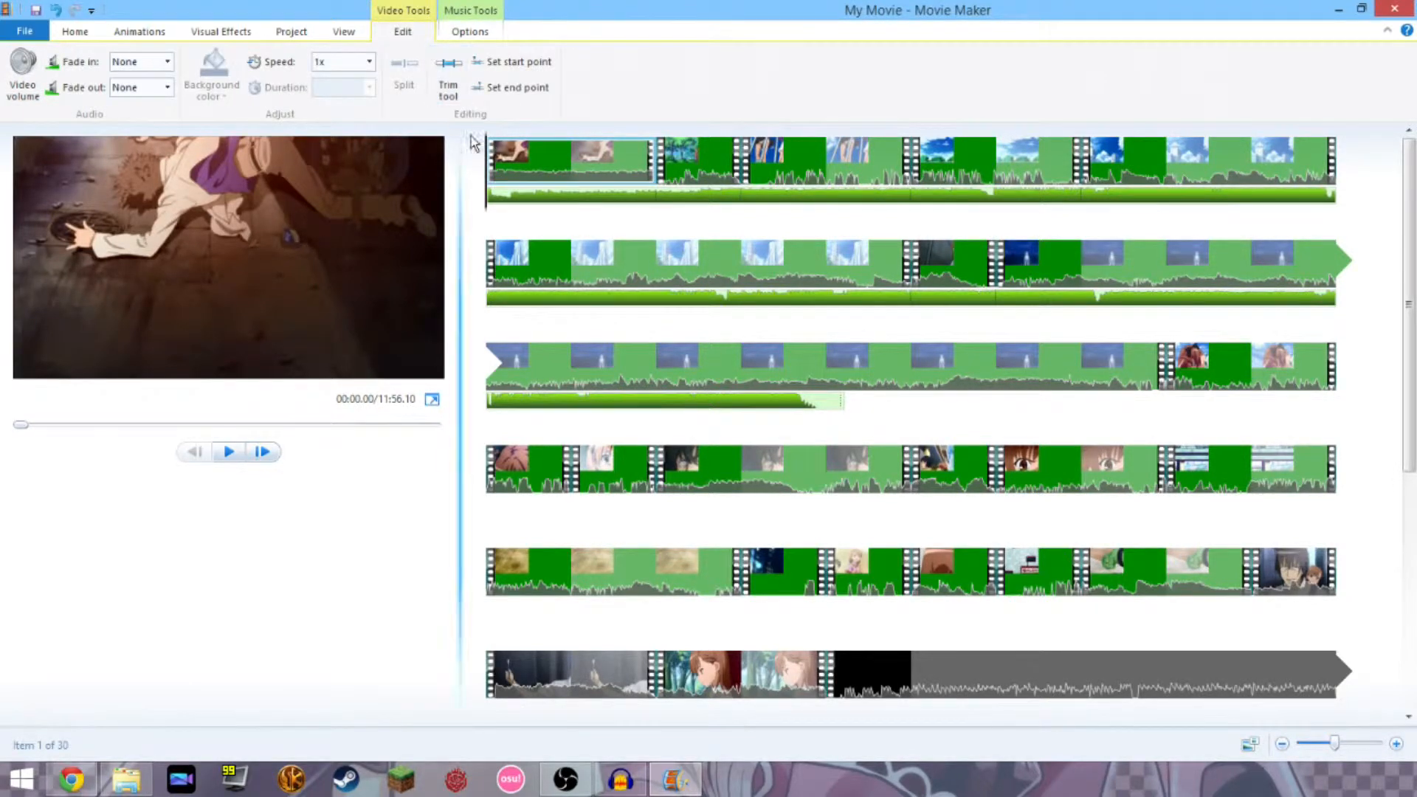
pyautogui.press('space')
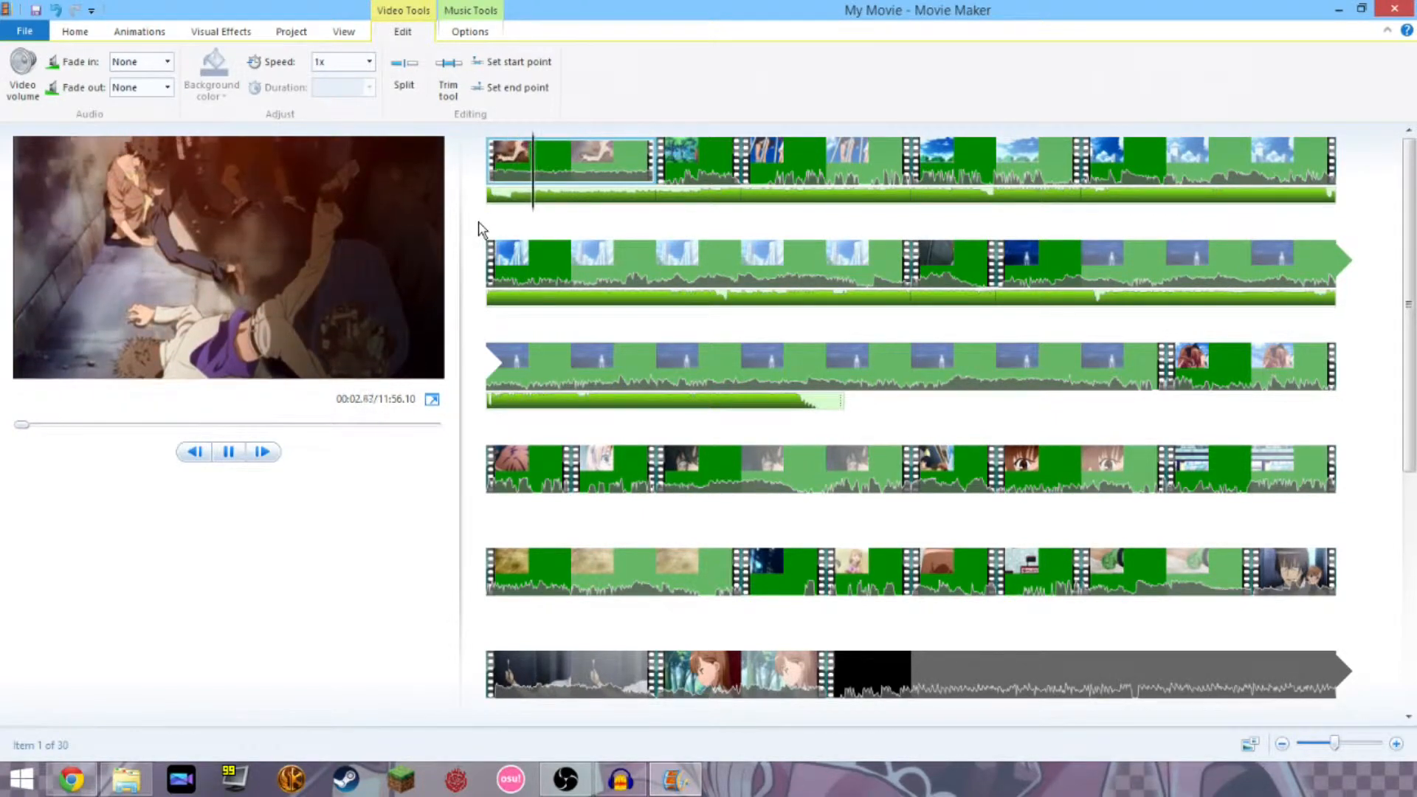
pyautogui.press('space')
pyautogui.click(403, 74)
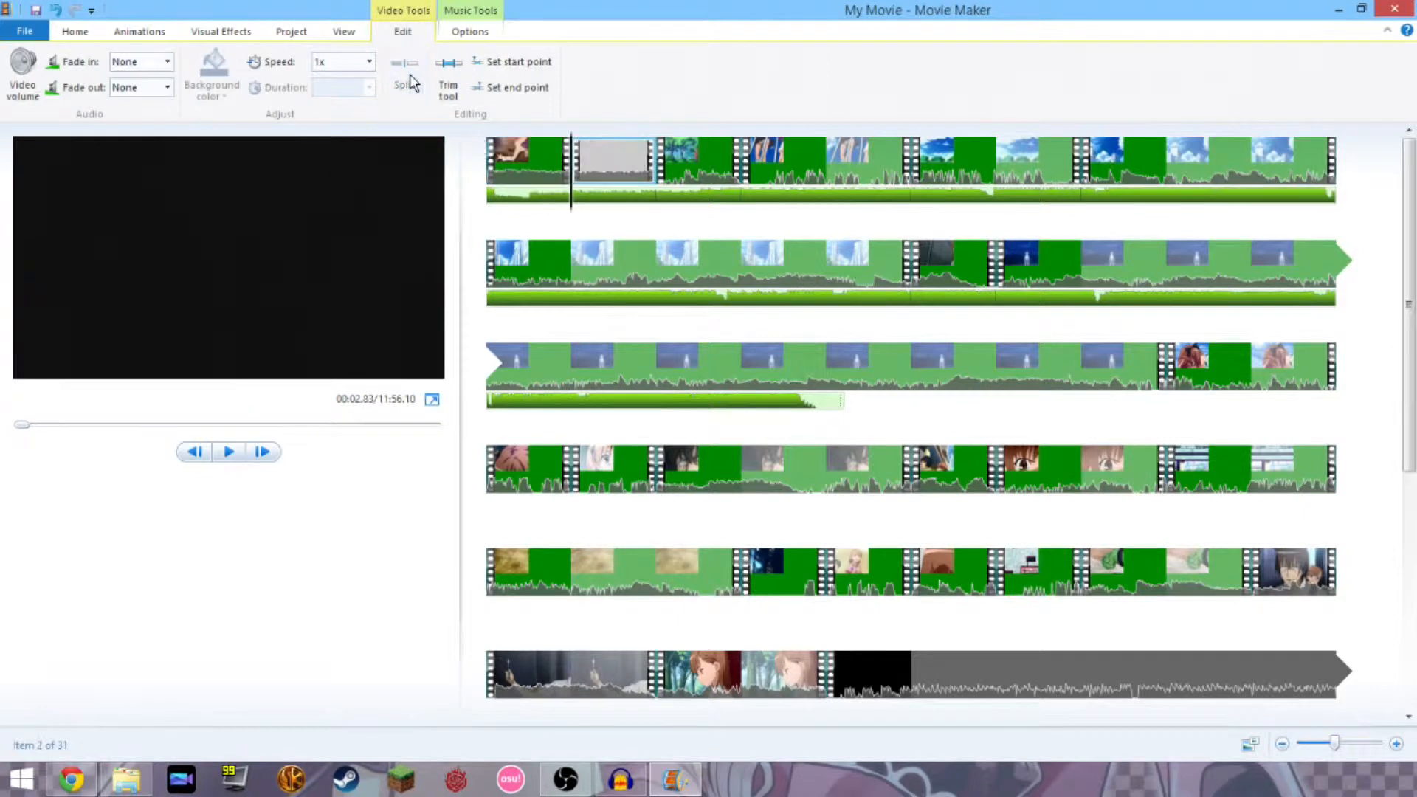
# Split the second clip at 00:05.17 and delete the piece starting at 00:02.83.
pyautogui.press('j')
pyautogui.press('j')
pyautogui.press('j')
pyautogui.press('j')
pyautogui.press('j')
pyautogui.press('j')
pyautogui.press('j')
pyautogui.press('j')
pyautogui.press('j')
pyautogui.press('j')
pyautogui.press('j')
pyautogui.press('j')
pyautogui.press('j')
pyautogui.press('j')
pyautogui.press('j')
pyautogui.press('j')
pyautogui.press('j')
pyautogui.press('j')
pyautogui.press('j')
pyautogui.press('j')
pyautogui.click(559, 207)
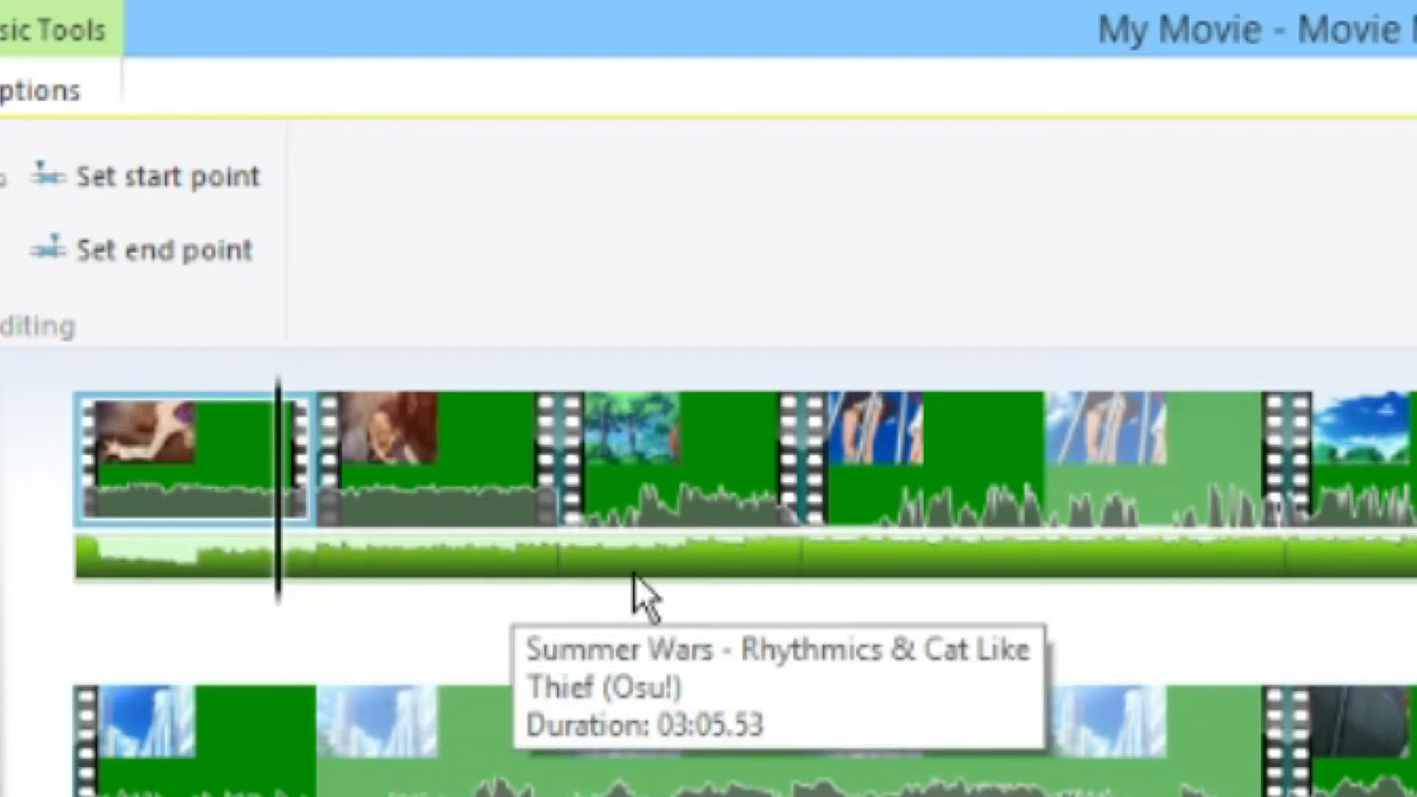
pyautogui.moveTo(276, 620); pyautogui.dragTo(454, 780)
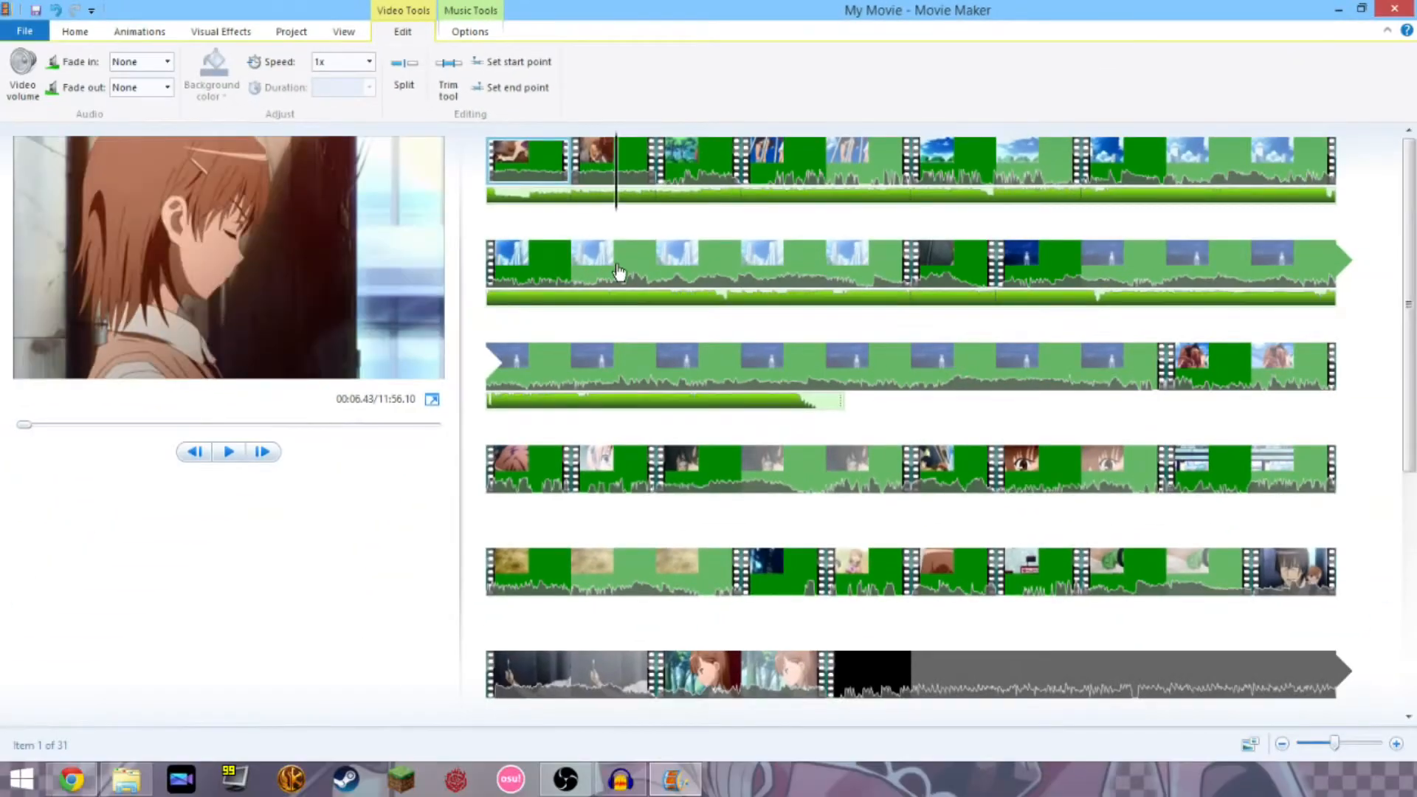
pyautogui.moveTo(619, 271); pyautogui.dragTo(594, 278)
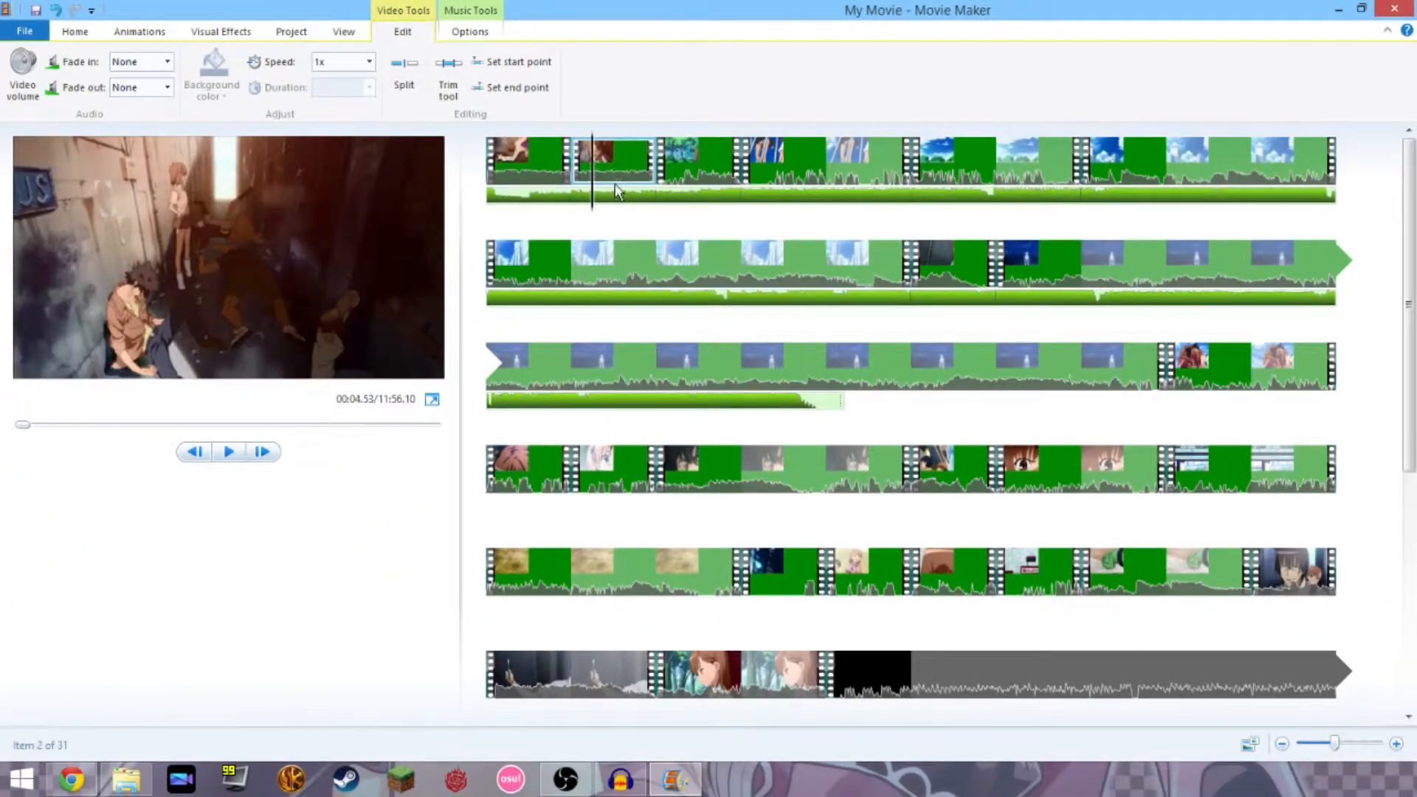
pyautogui.click(532, 158)
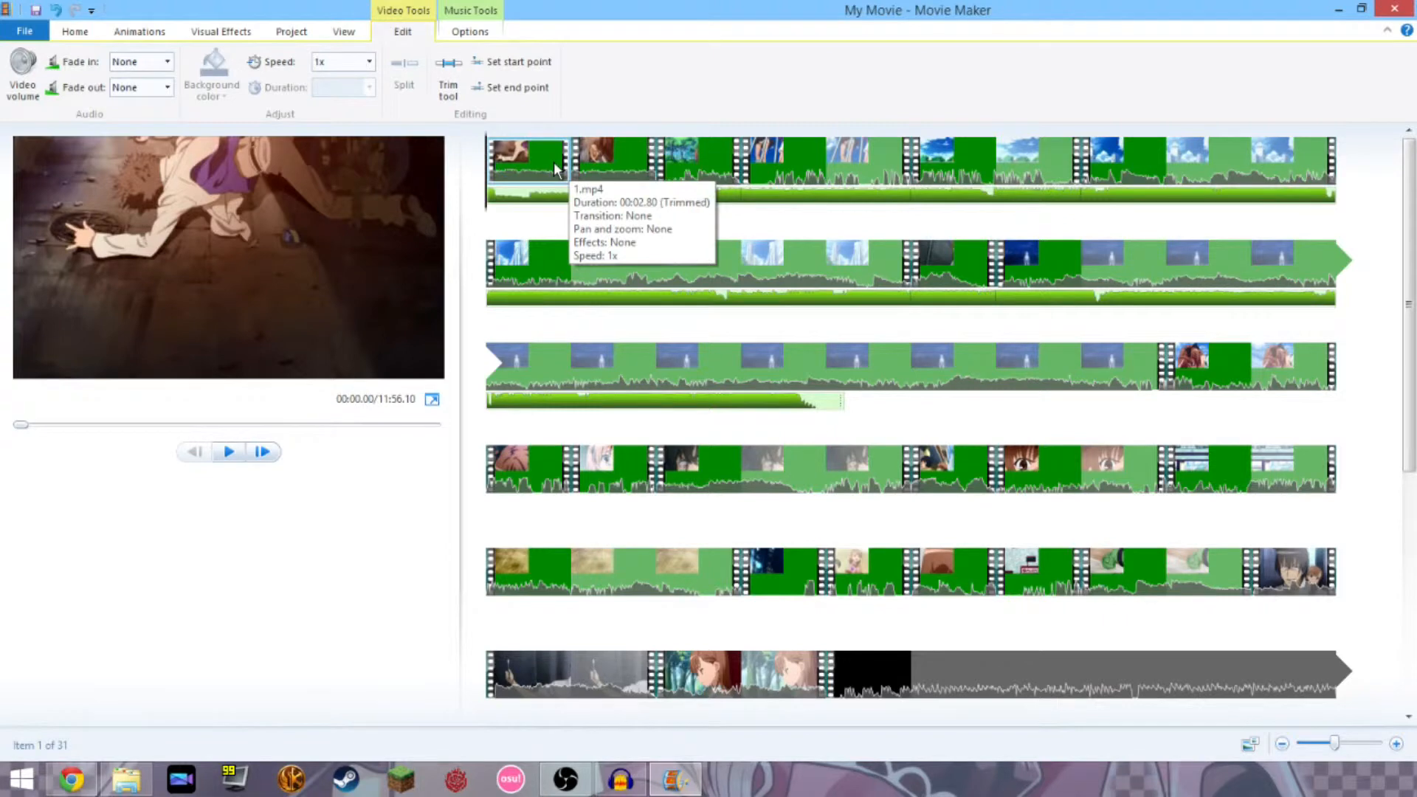
pyautogui.click(599, 166)
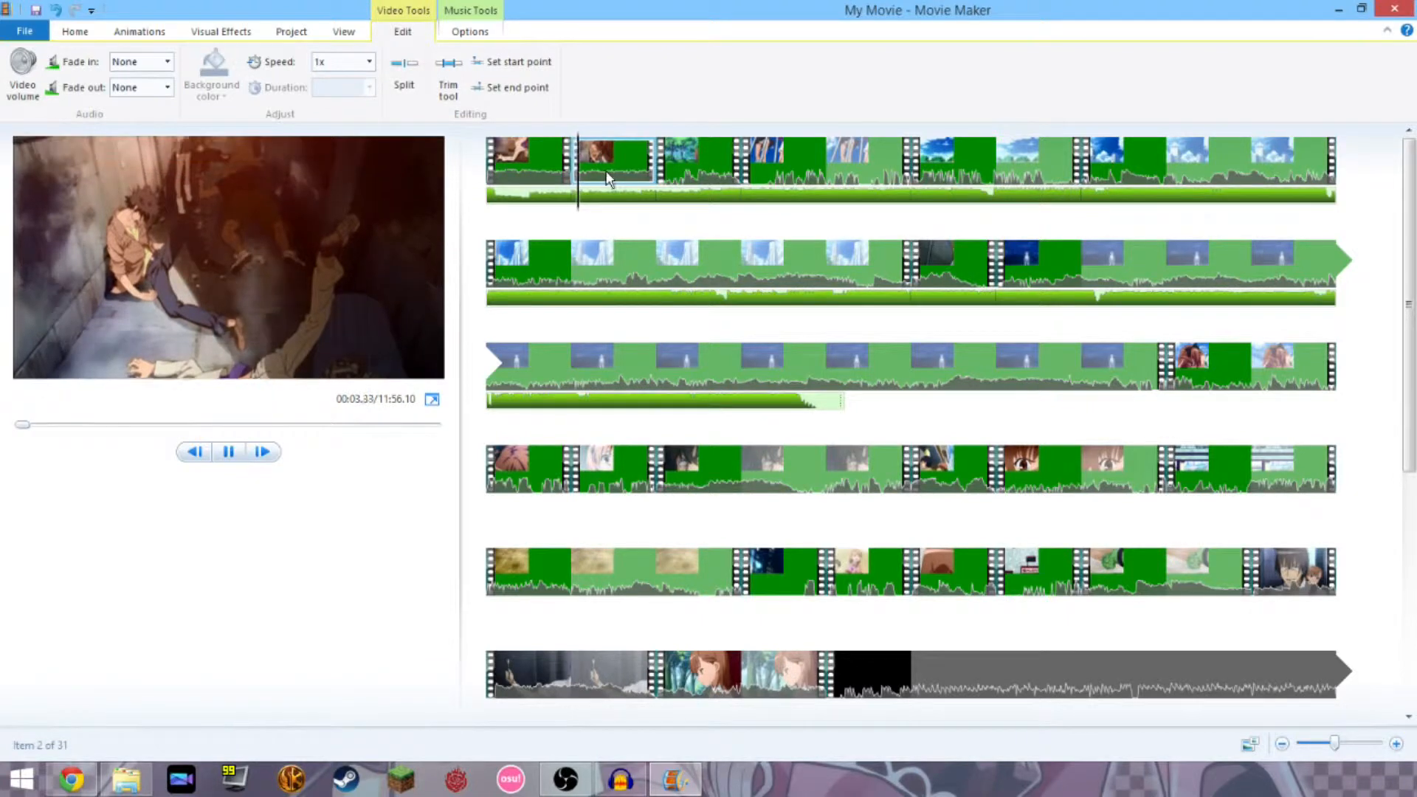
pyautogui.press('space')
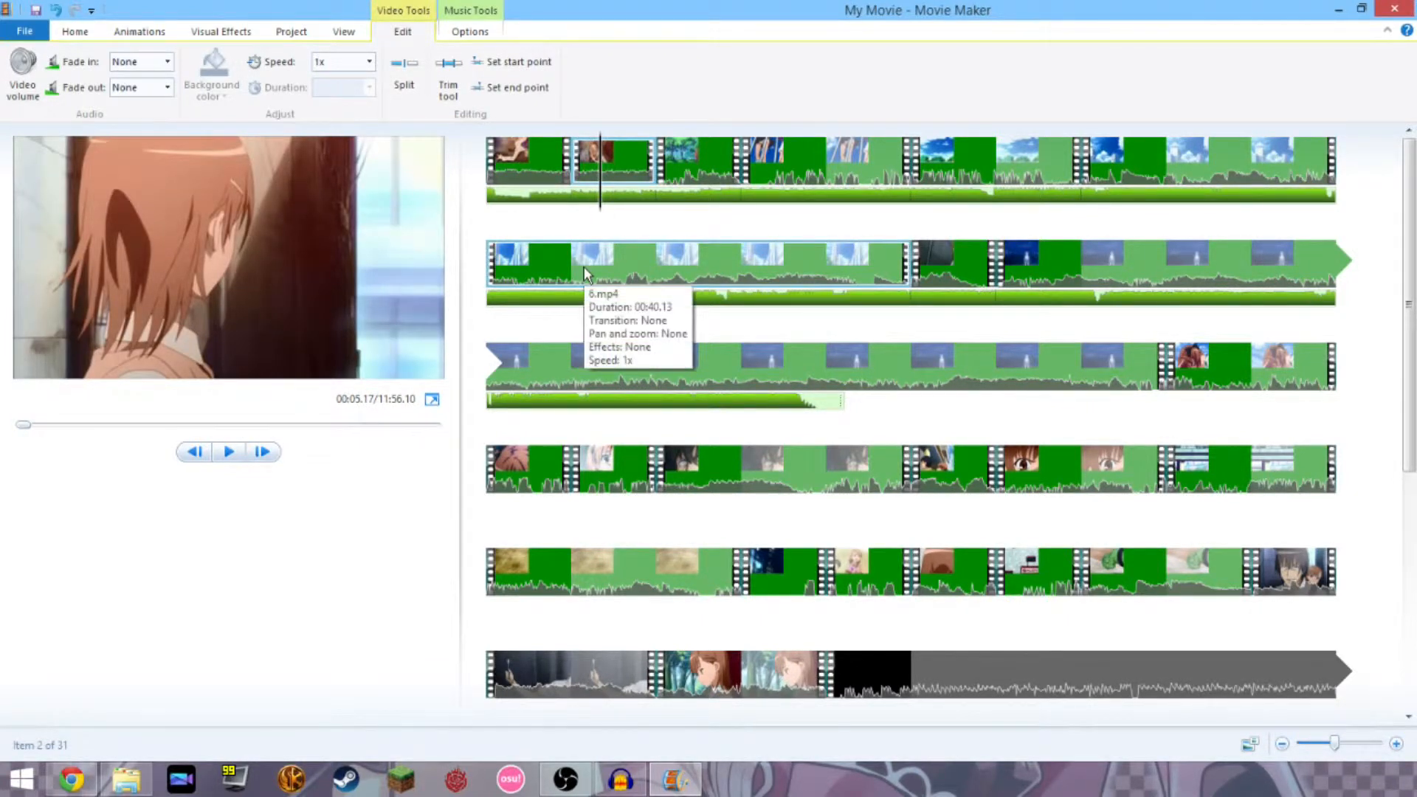
pyautogui.click(403, 73)
pyautogui.click(602, 147)
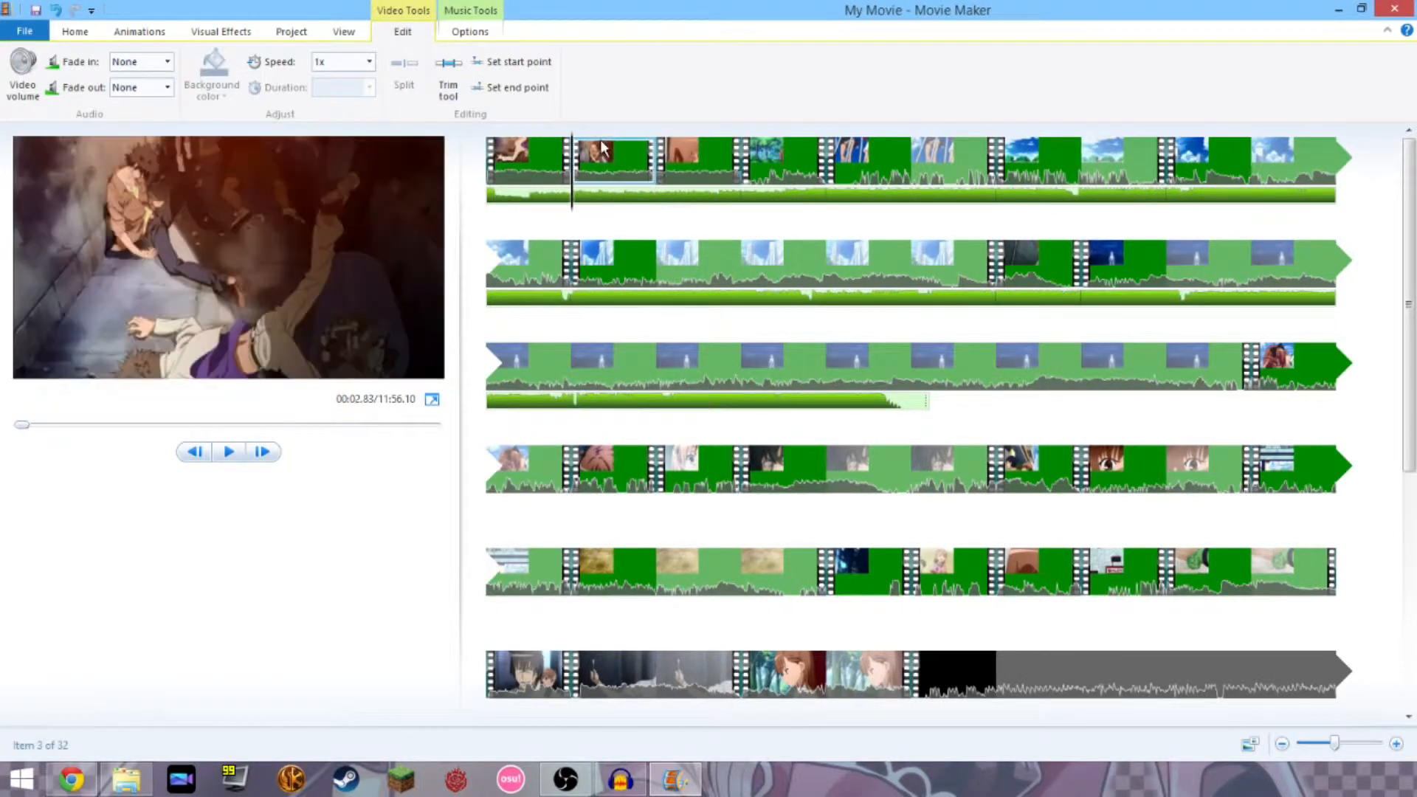
pyautogui.press('Delete')
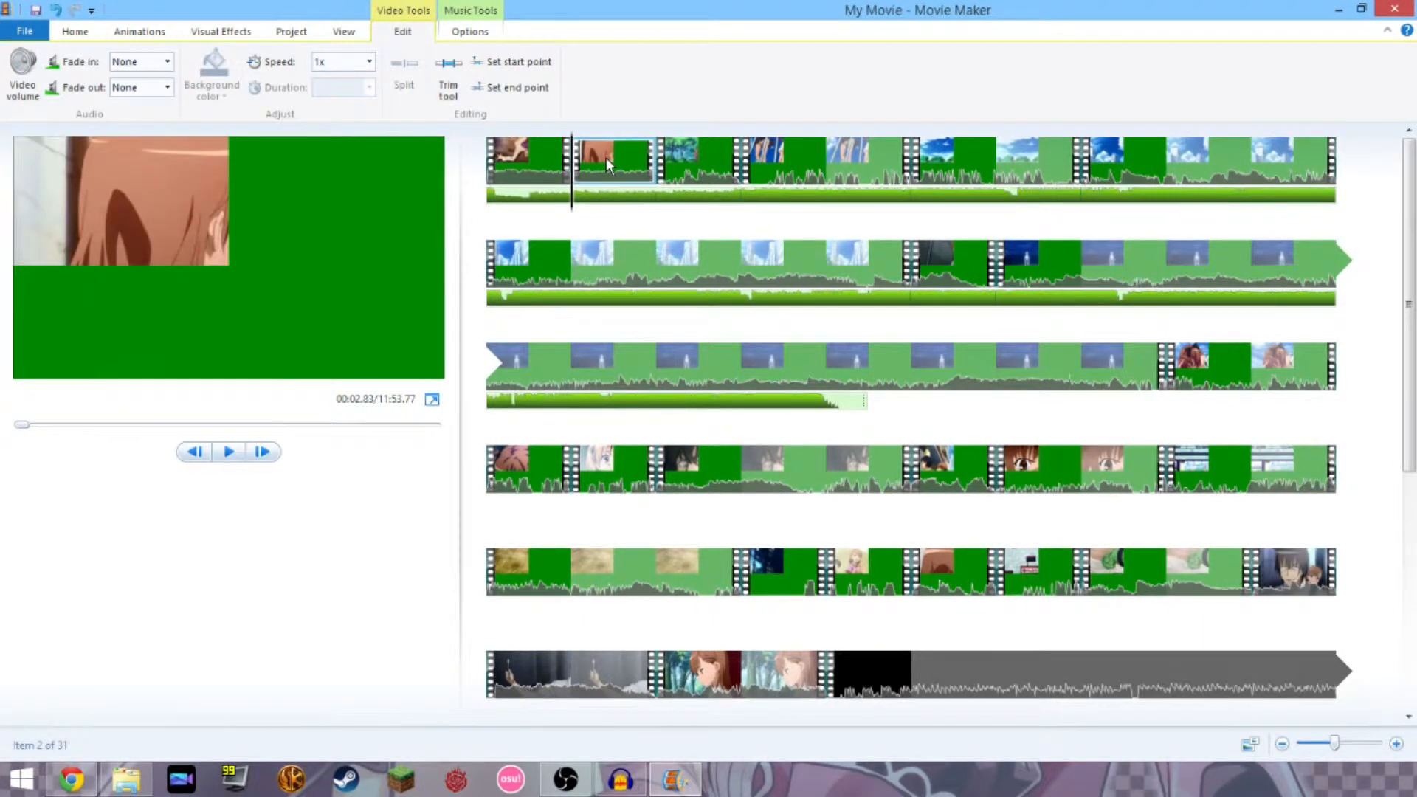
# Split the following clip at the cut point and delete the unwanted piece, reaching 11:52.18.
pyautogui.press('Home')
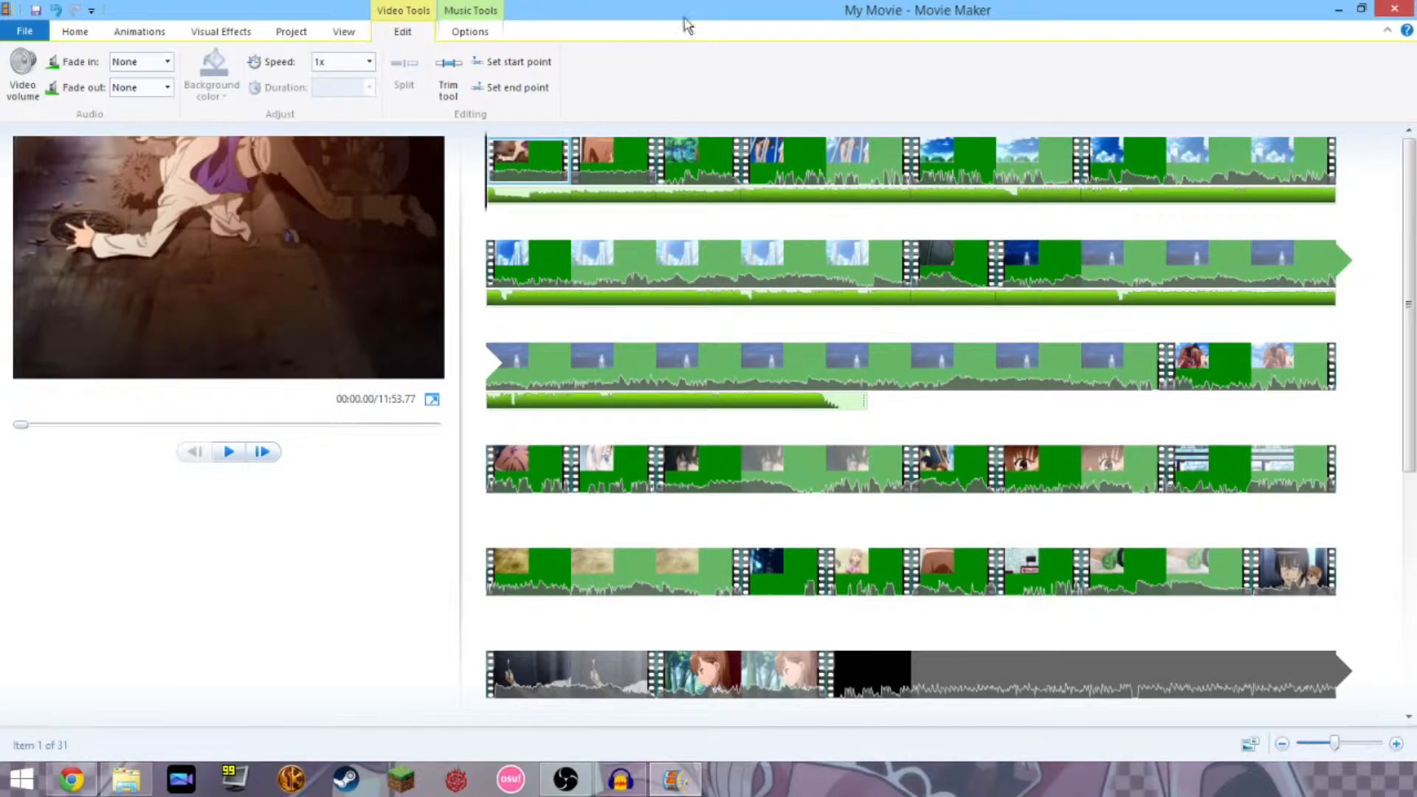
pyautogui.press('space')
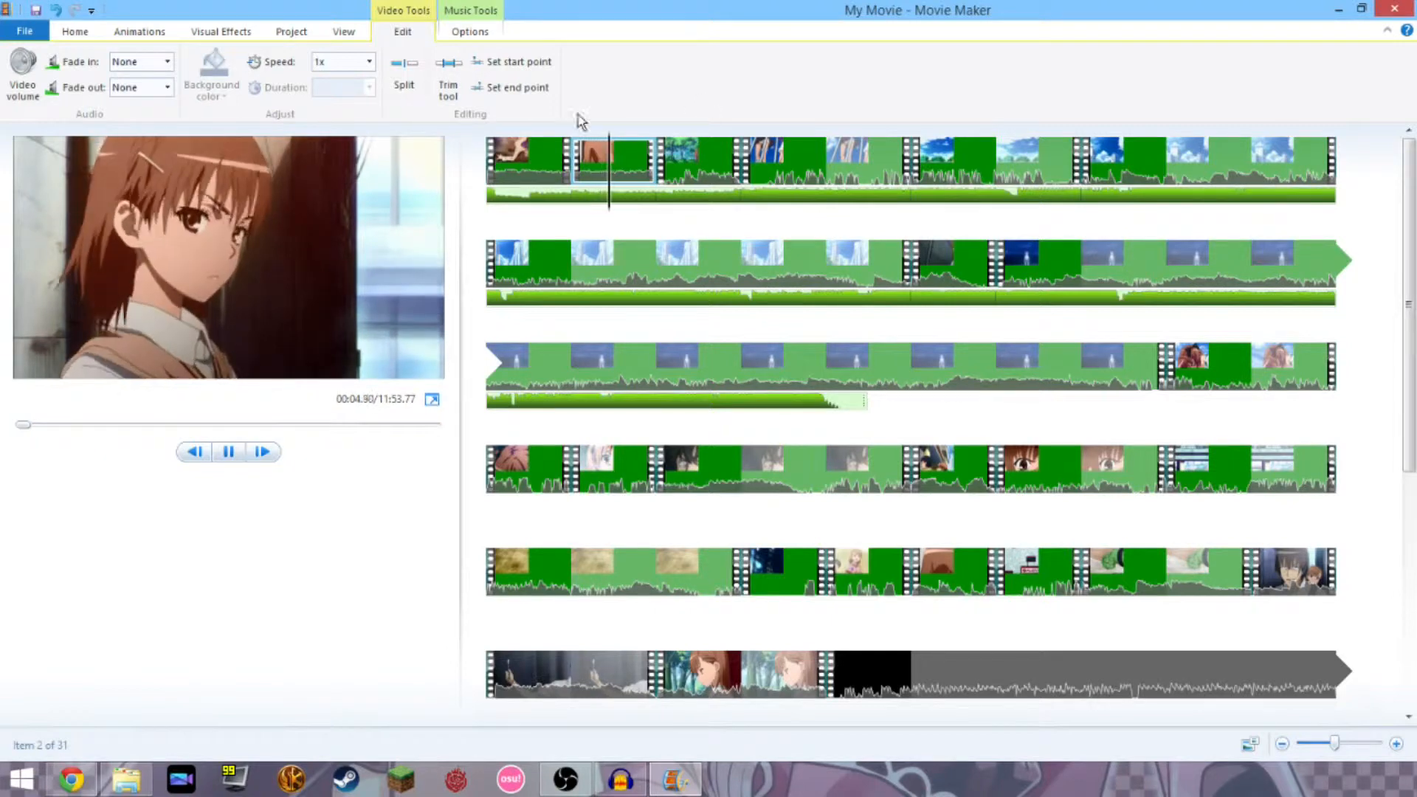
pyautogui.press('space')
pyautogui.click(404, 83)
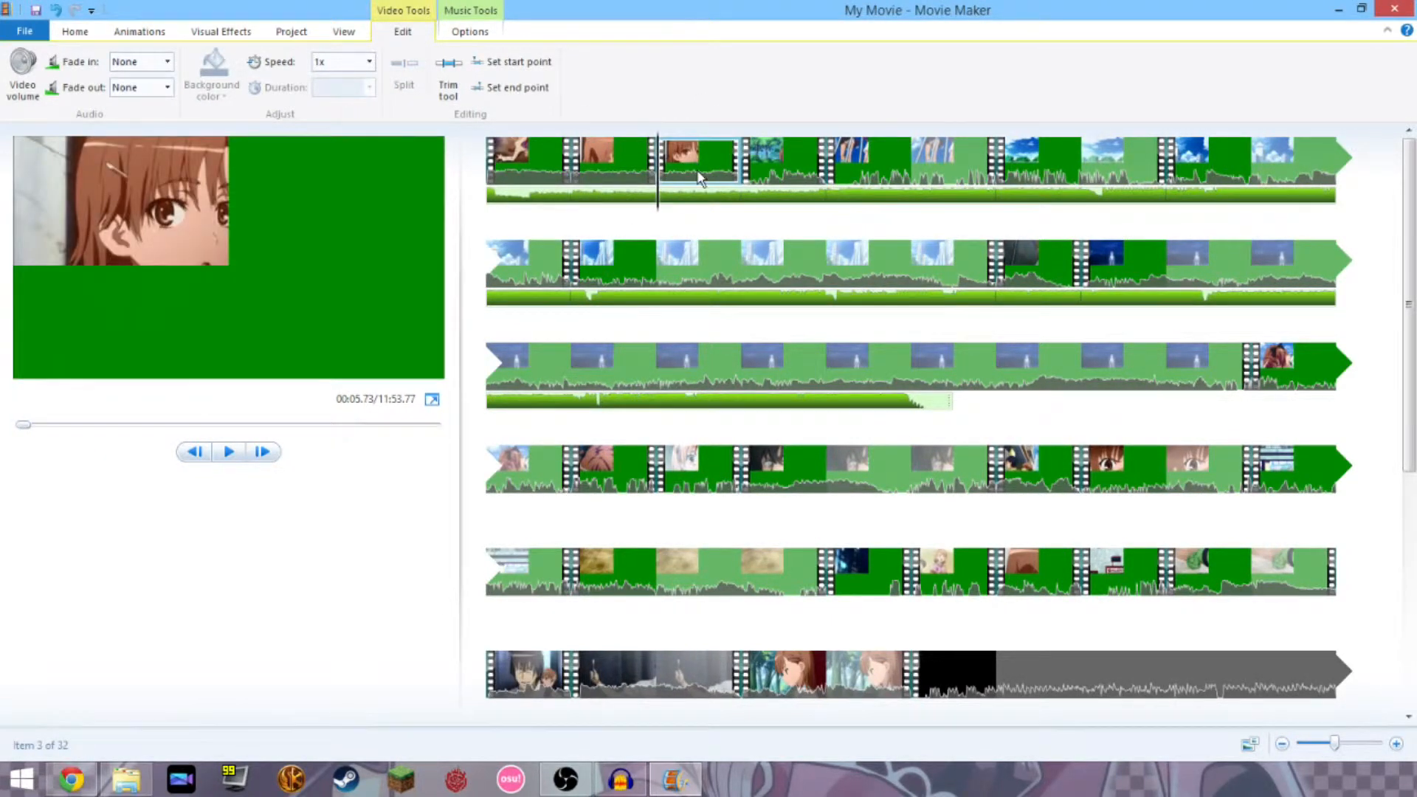
pyautogui.press('Delete')
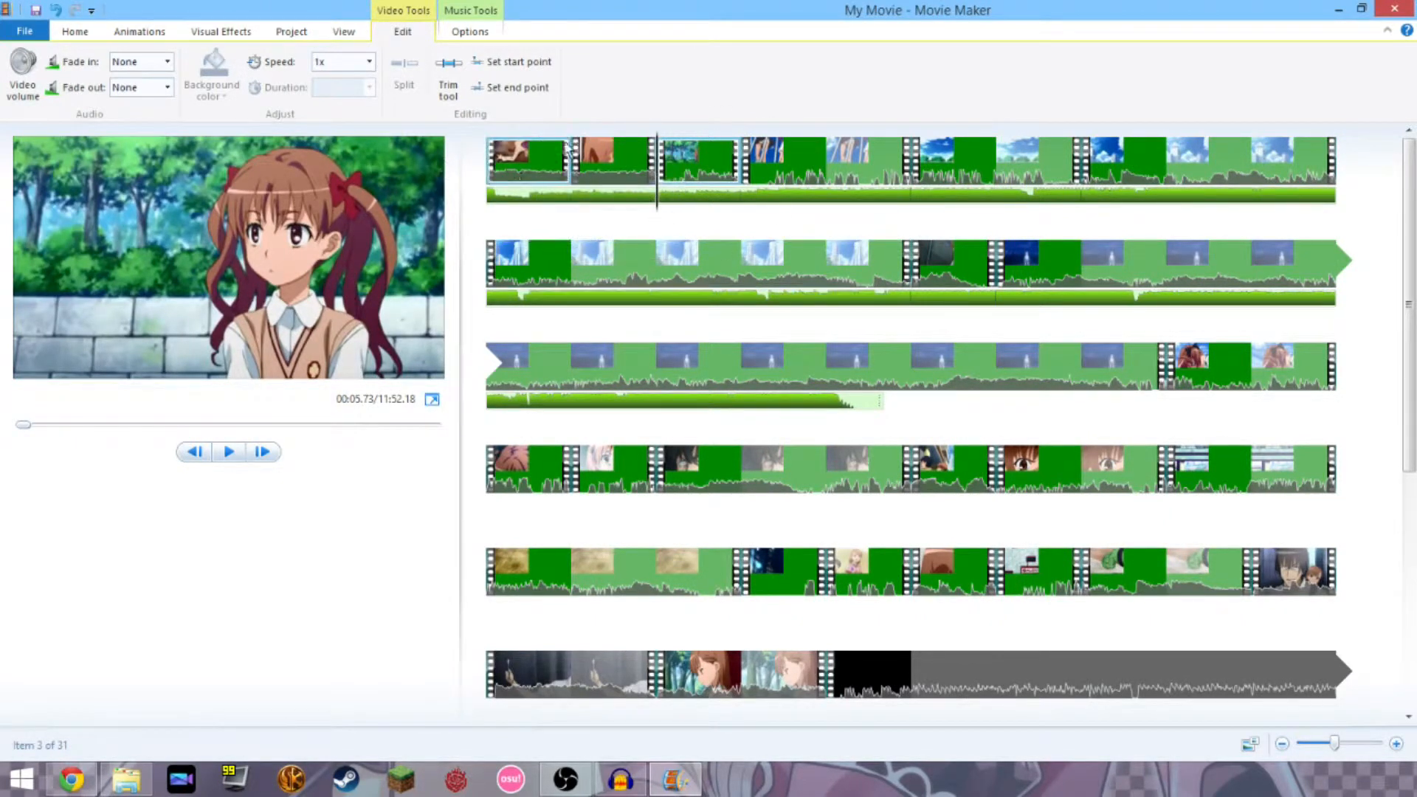
pyautogui.click(537, 161)
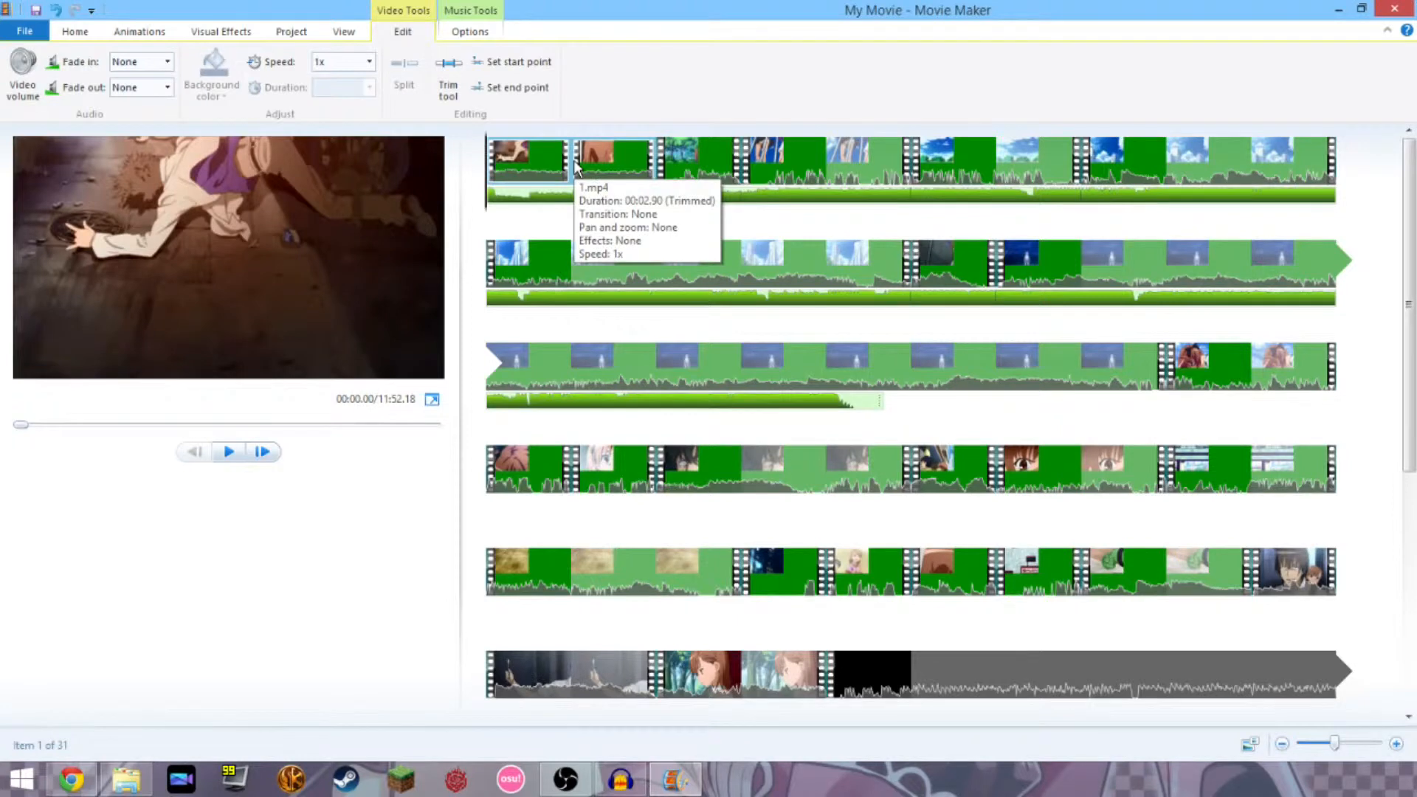
# Split the third clip at 00:06.97, giving 32 items, and select the long following clip.
pyautogui.press('space')
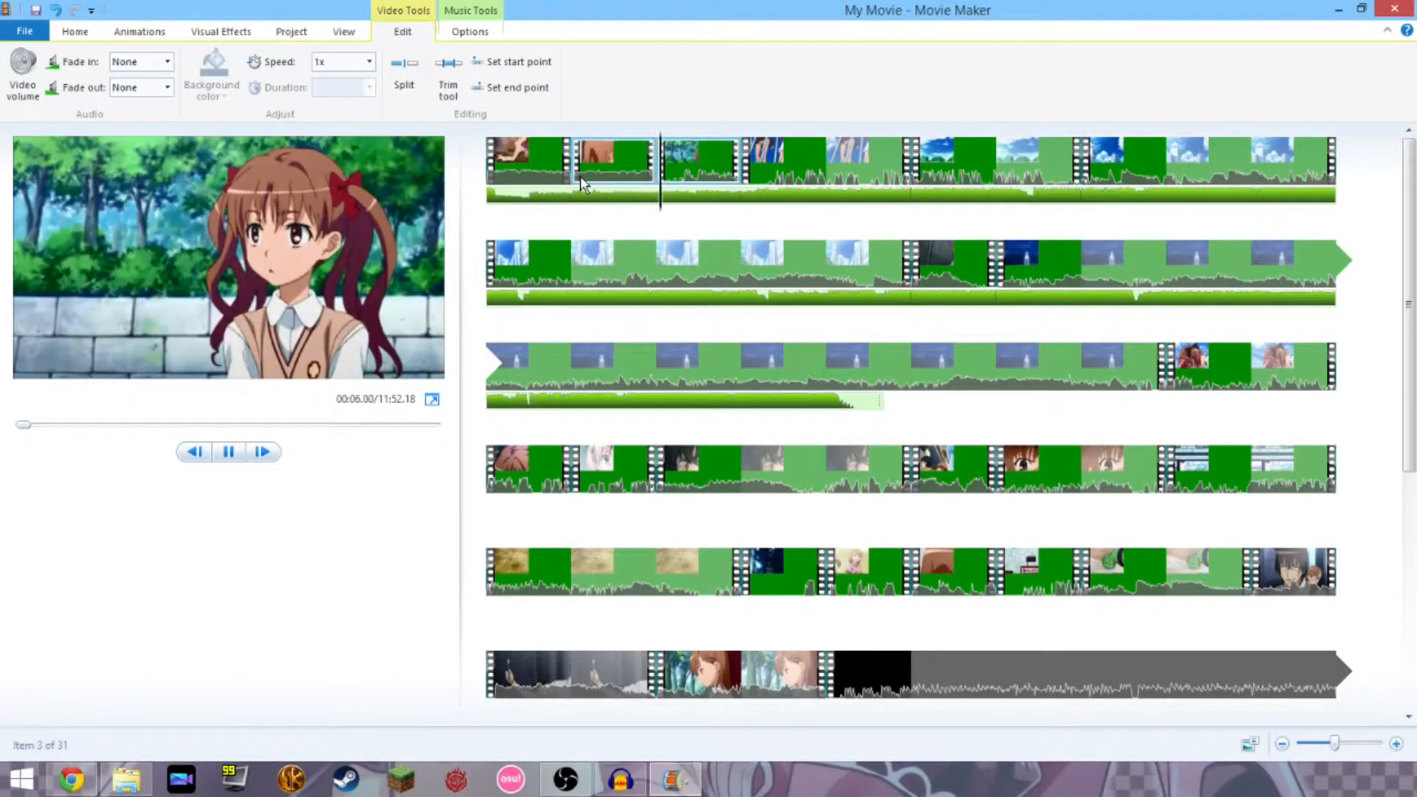
pyautogui.press('space')
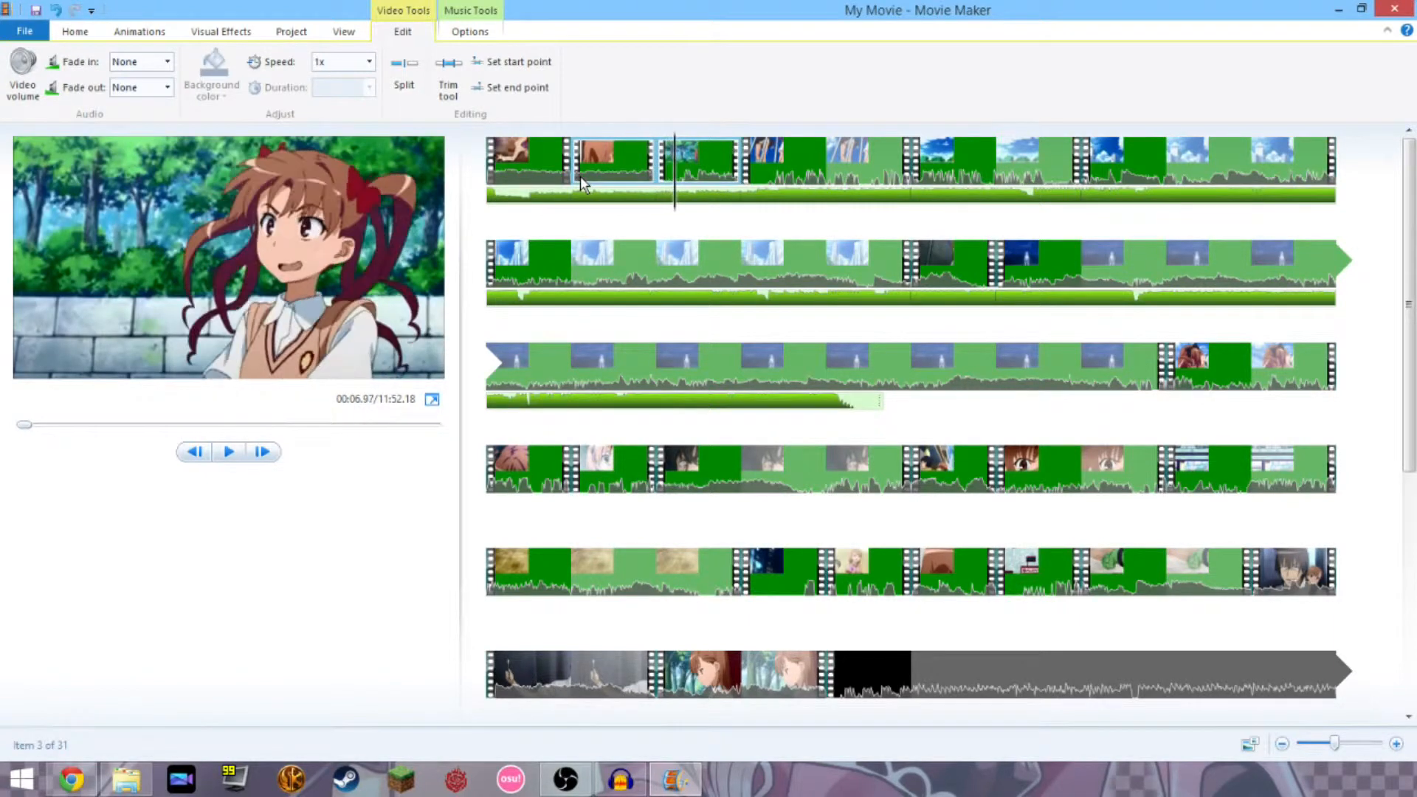
pyautogui.click(397, 90)
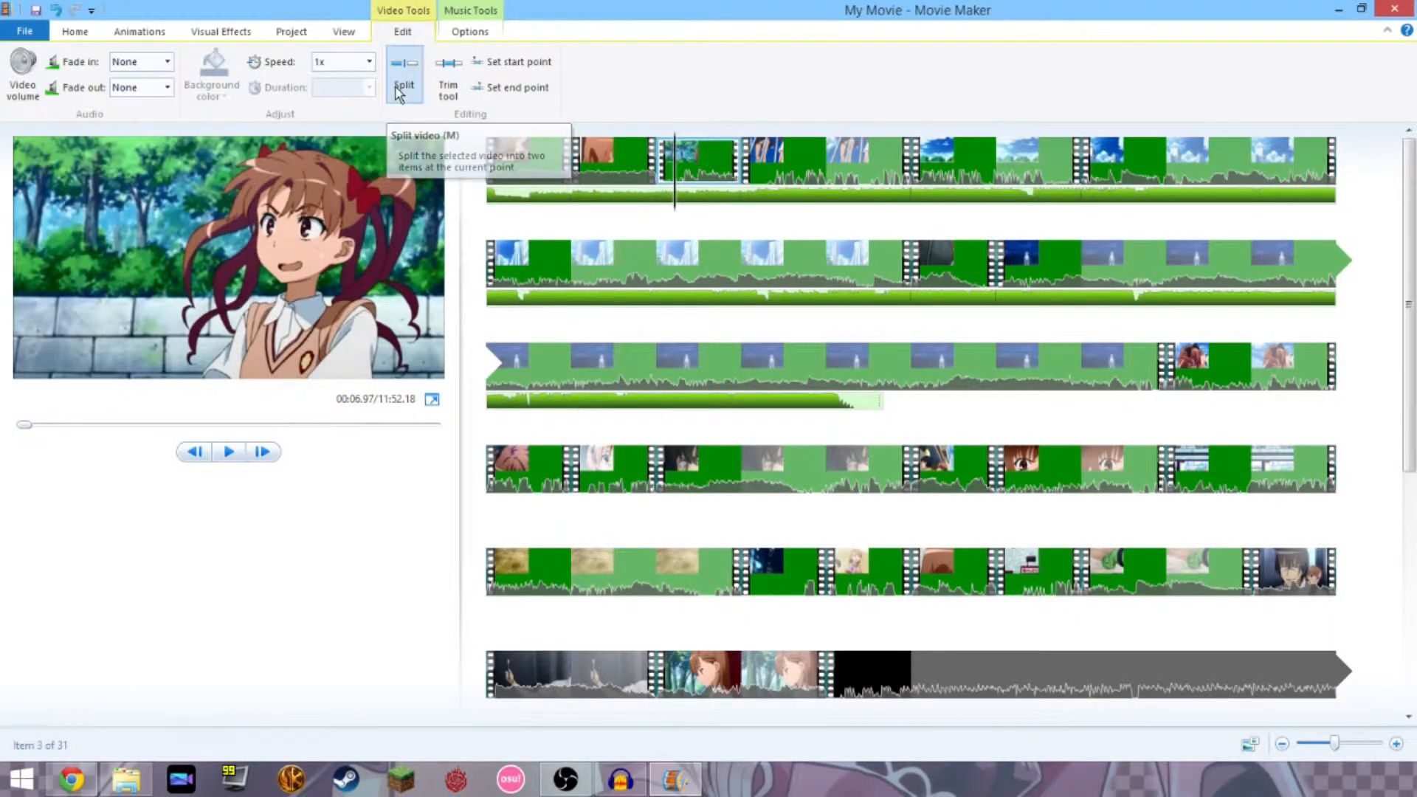
pyautogui.click(803, 352)
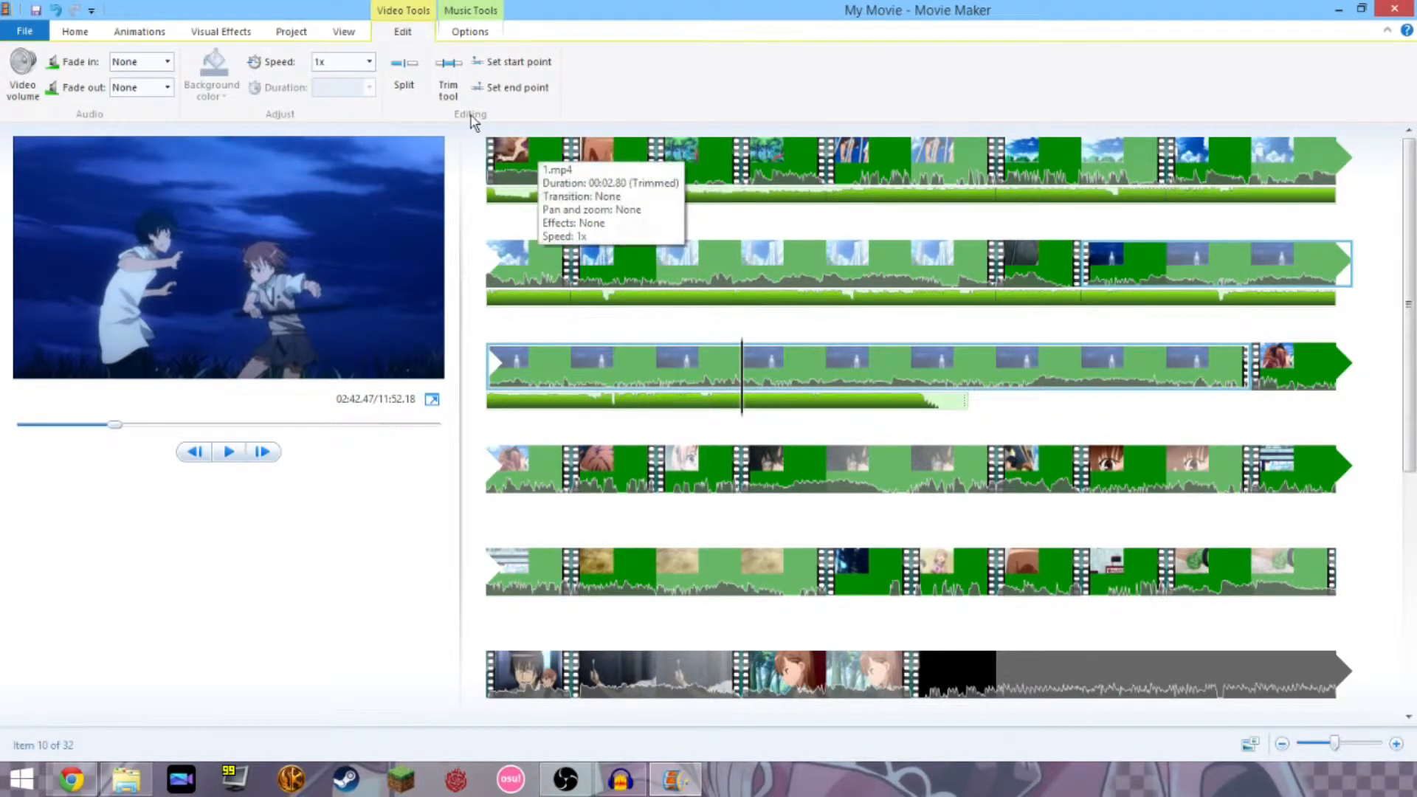
pyautogui.click(169, 31)
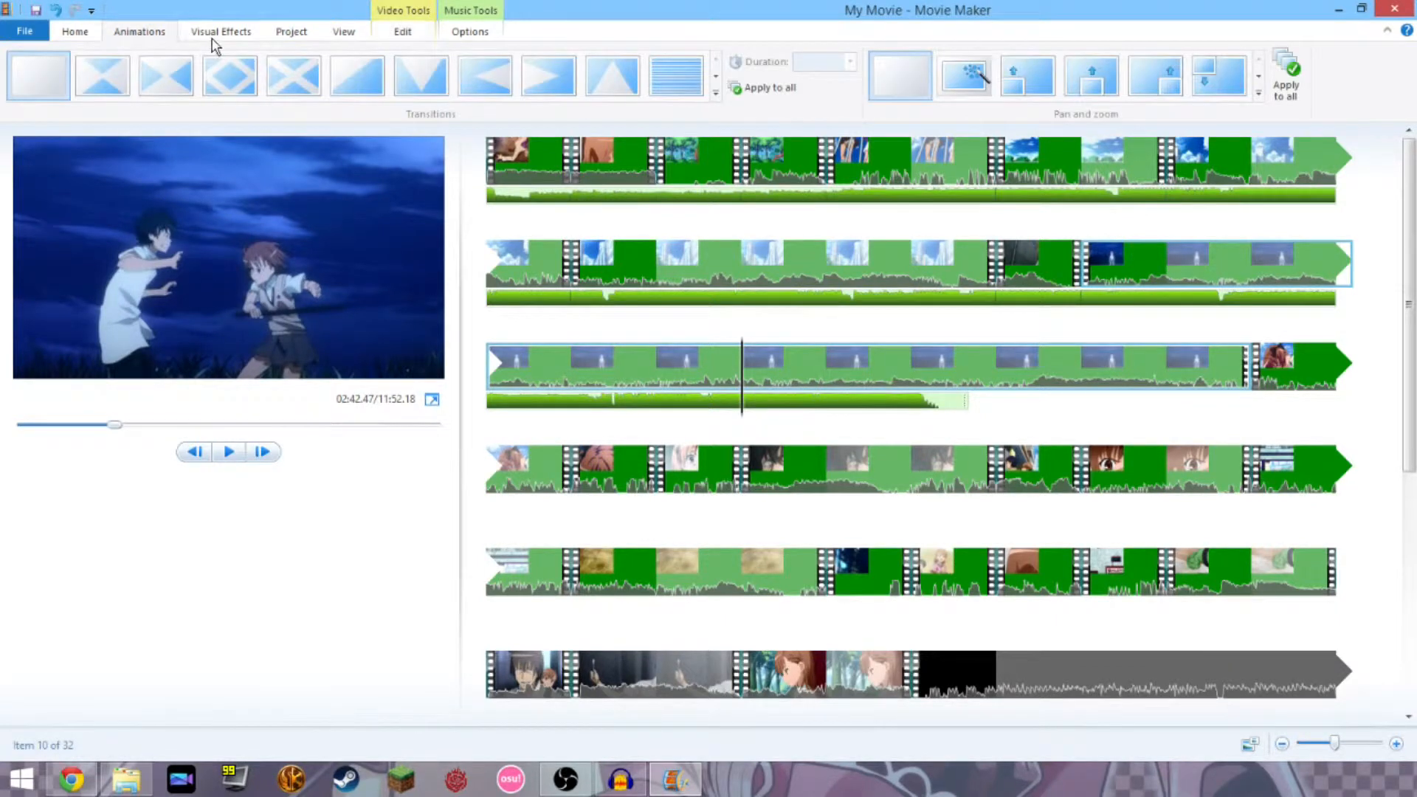
# Apply the Circle transition to item 10, shortening the movie to 11:50.68.
pyautogui.click(217, 32)
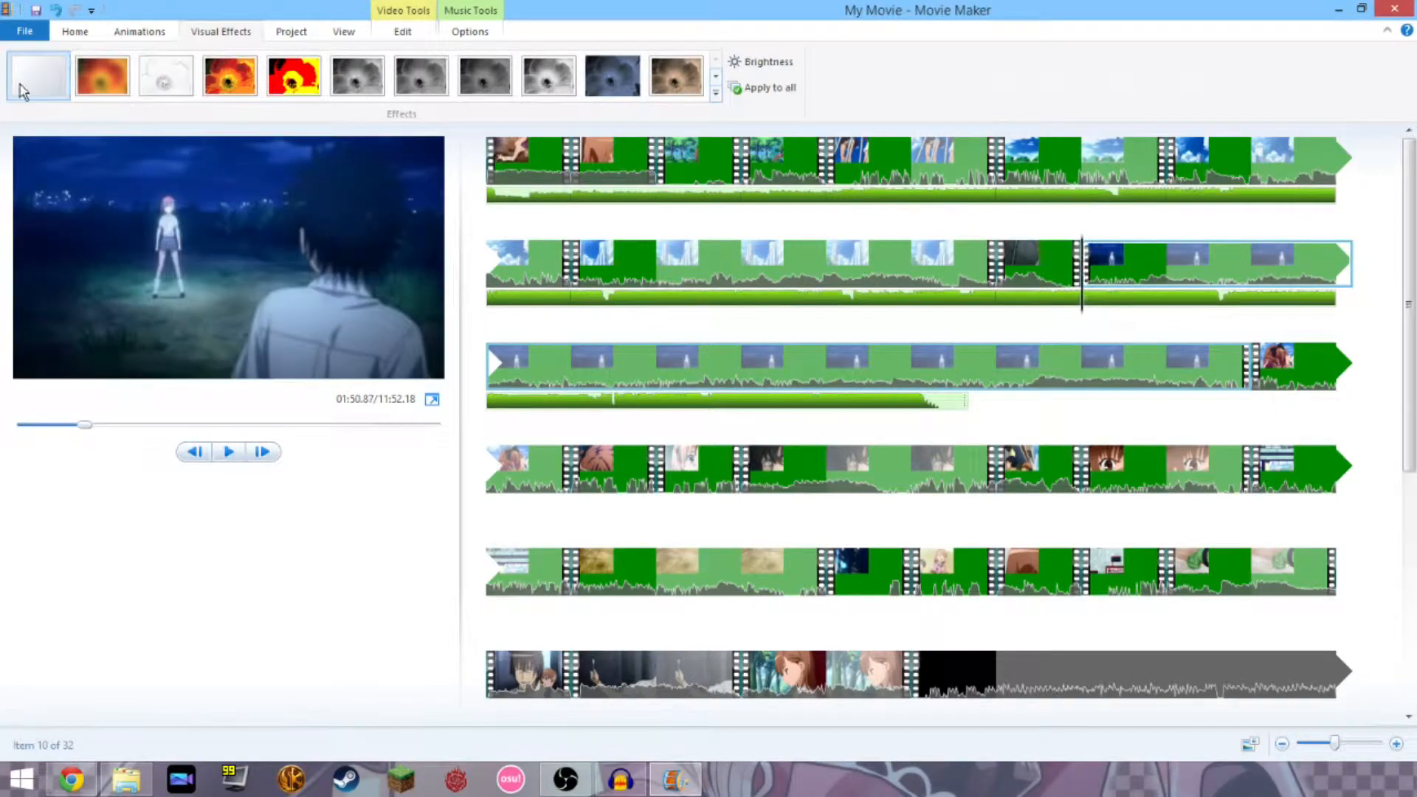
pyautogui.click(716, 78)
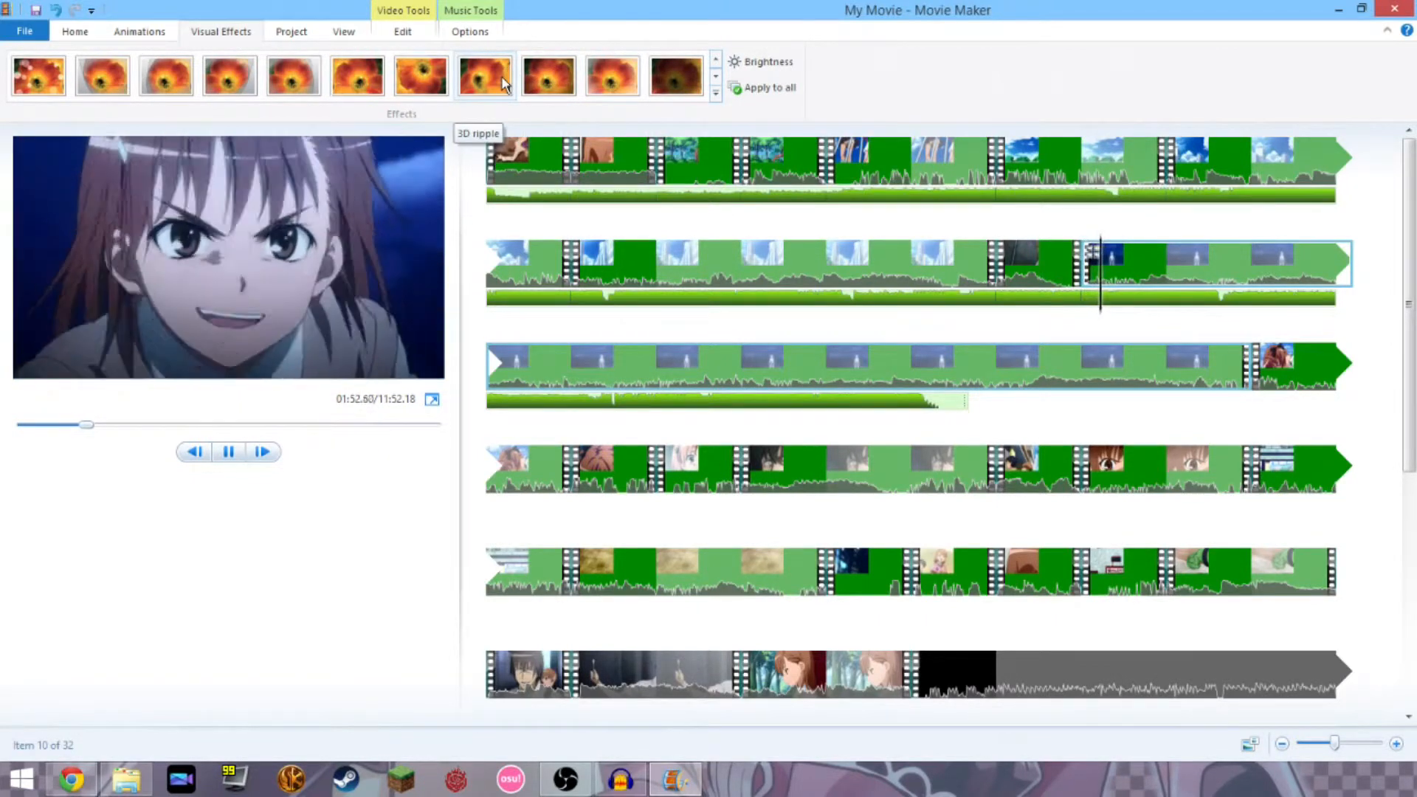
pyautogui.click(138, 34)
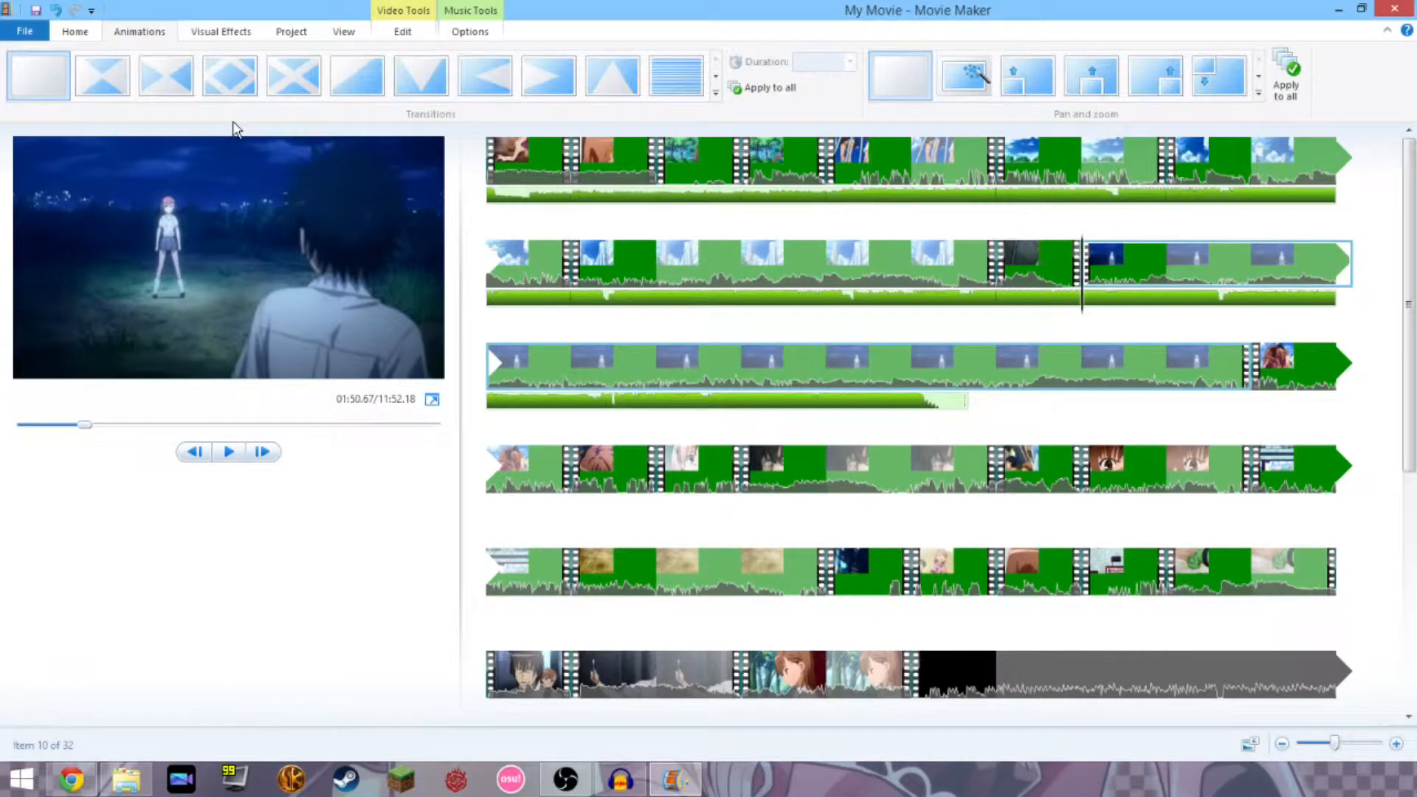
pyautogui.click(718, 77)
pyautogui.click(717, 62)
pyautogui.click(717, 77)
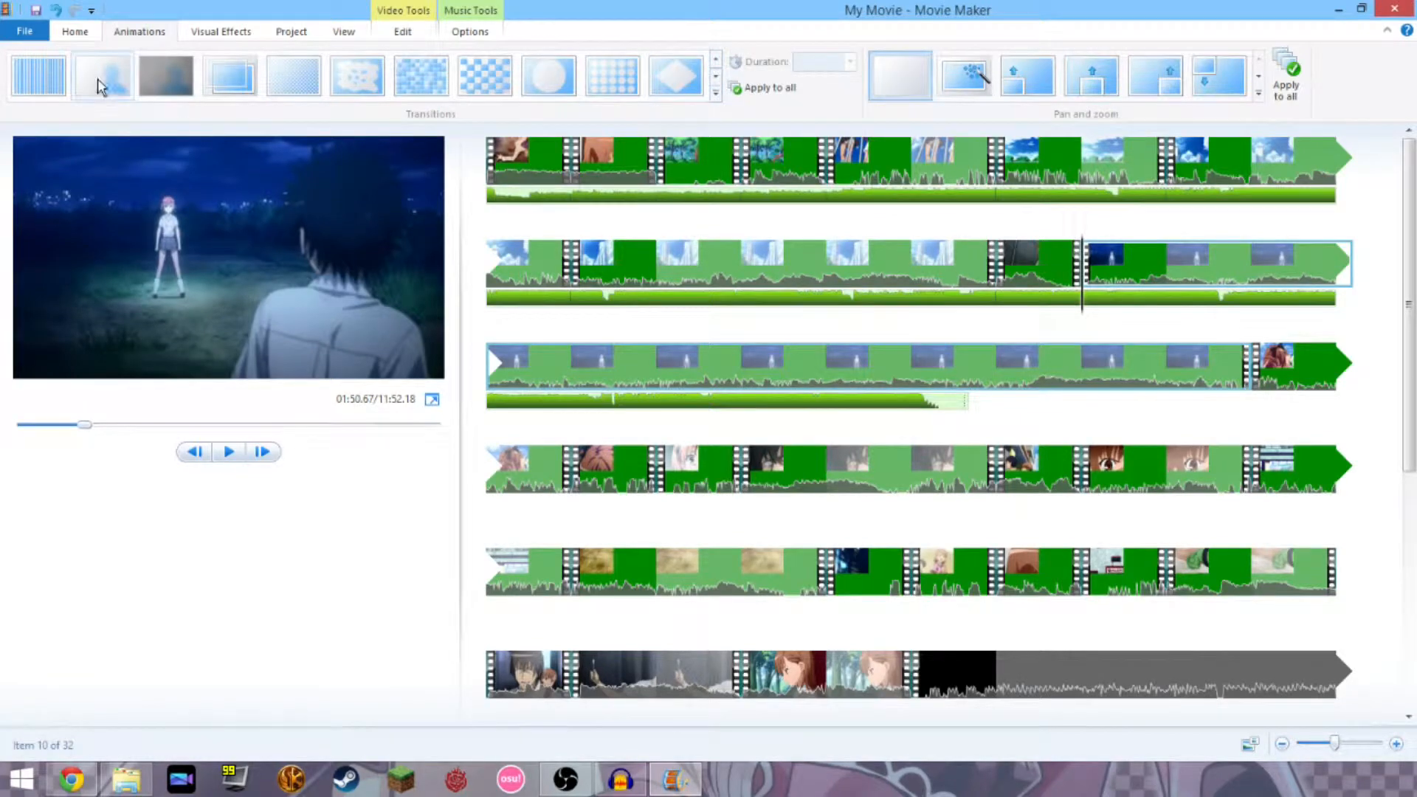
pyautogui.click(219, 79)
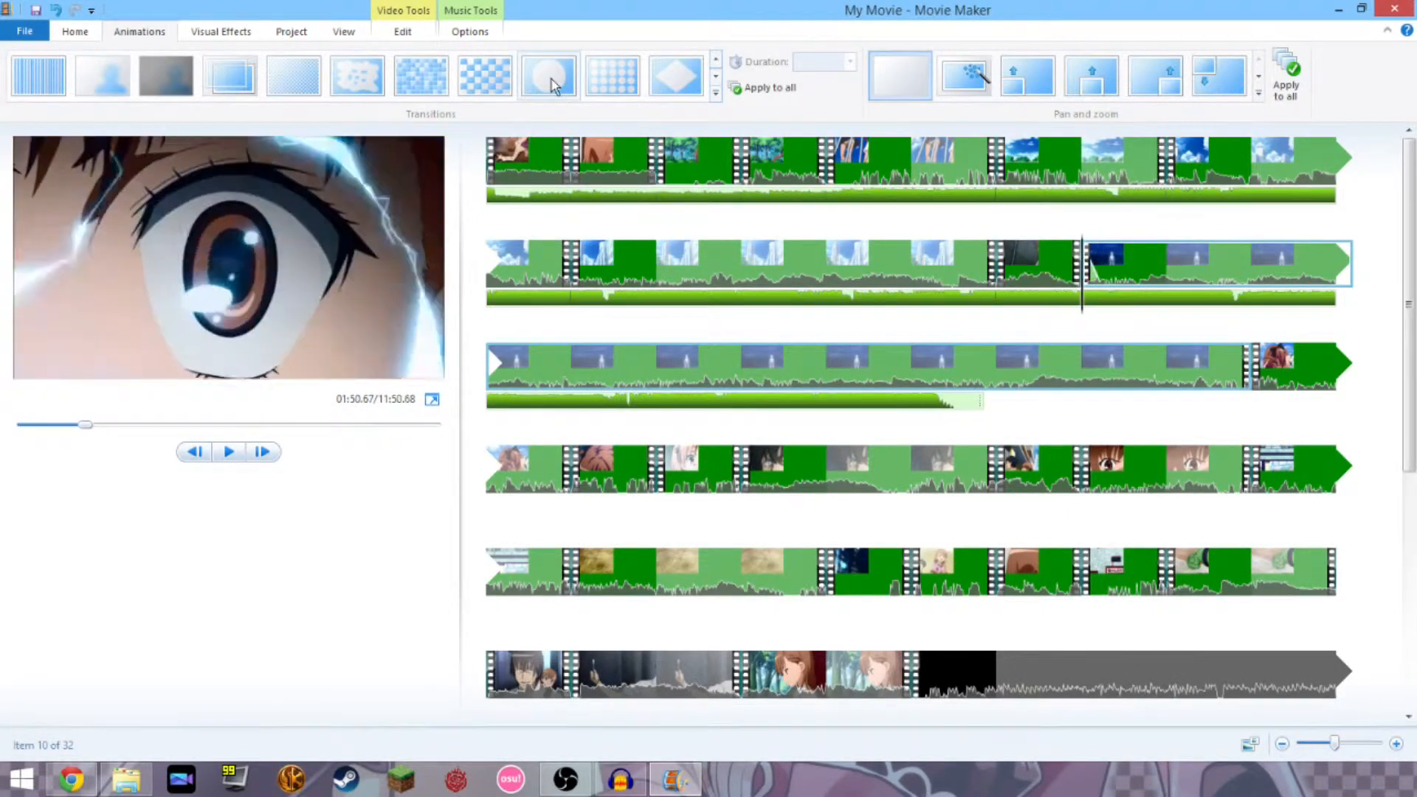
pyautogui.click(1255, 373)
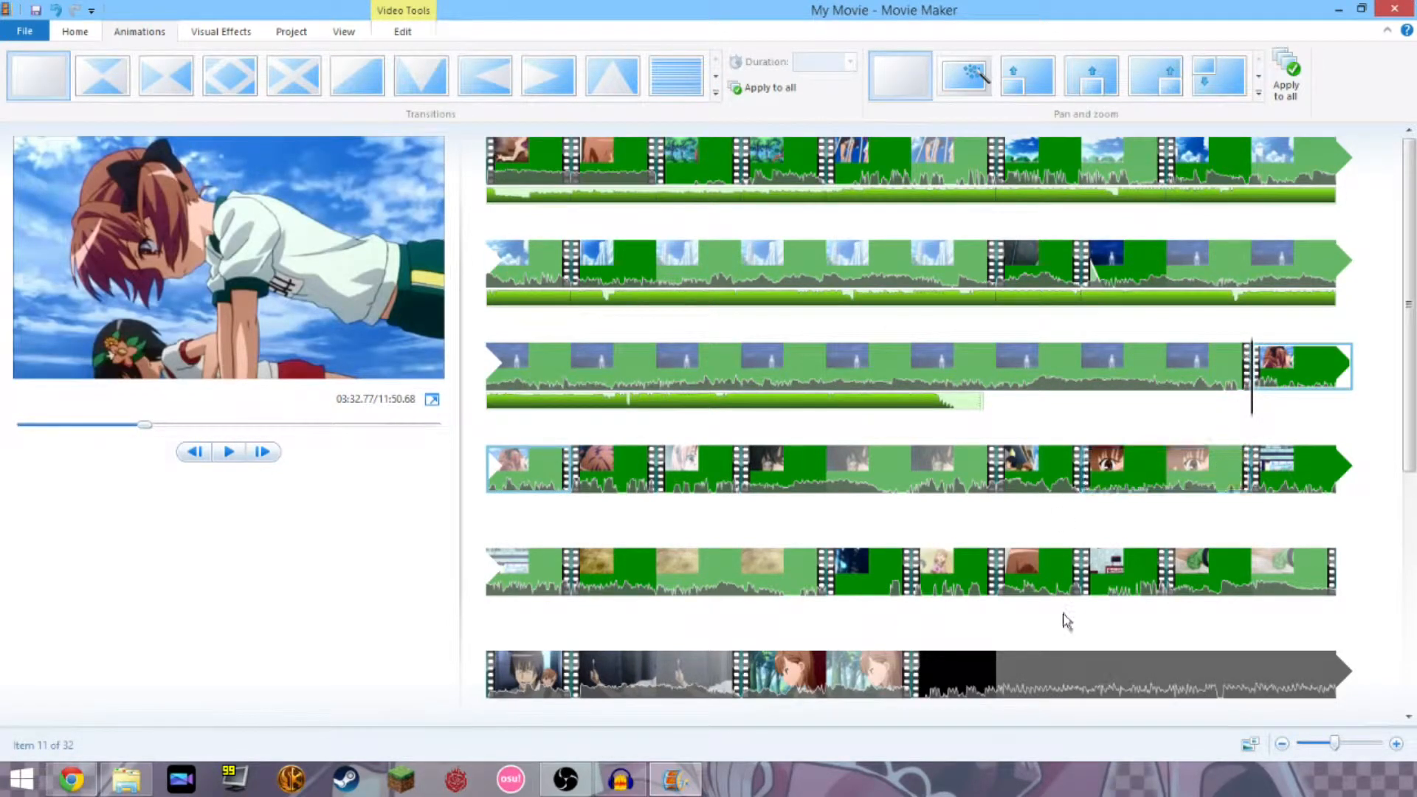
pyautogui.click(948, 588)
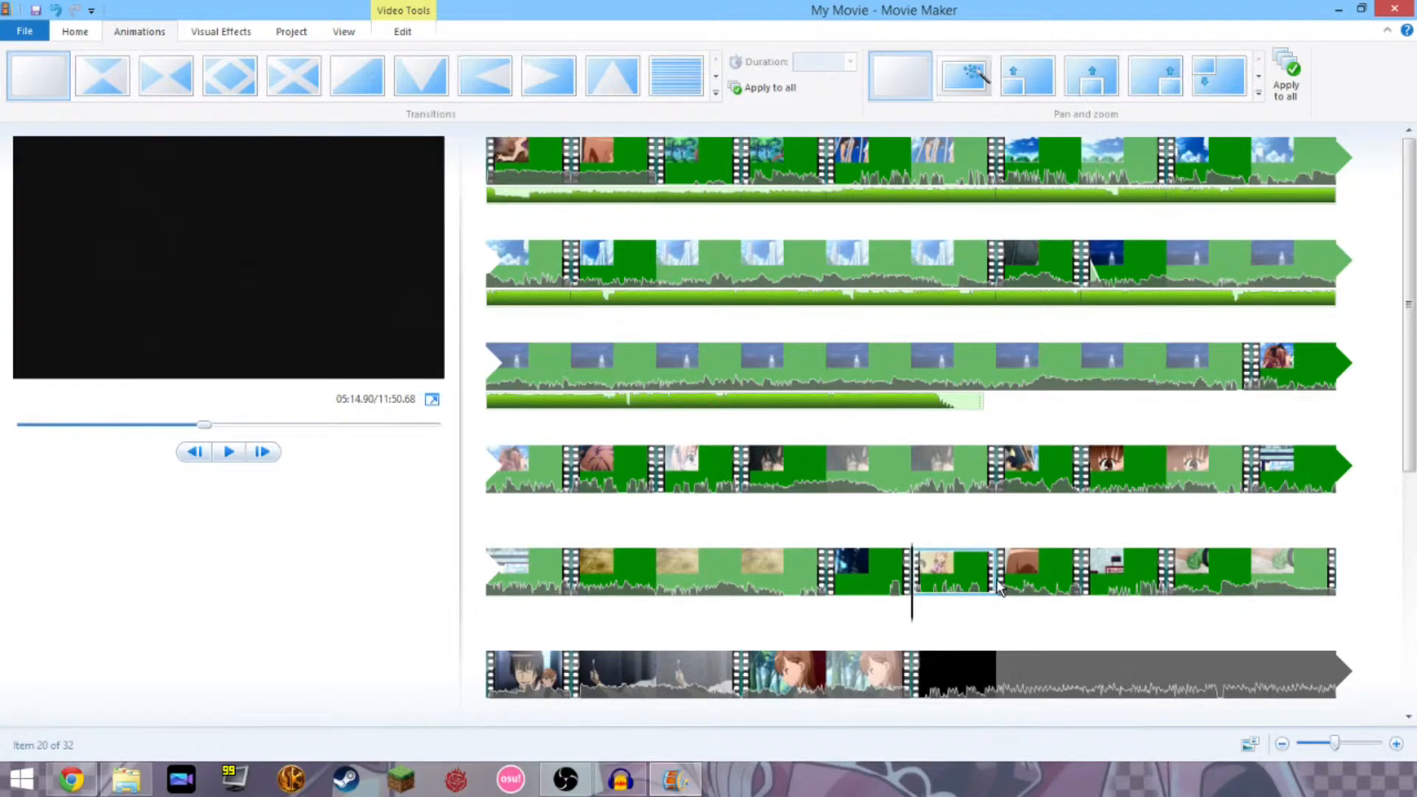
# Apply the Blur transition to the twentieth clip in row five.
pyautogui.click(1006, 578)
pyautogui.click(978, 565)
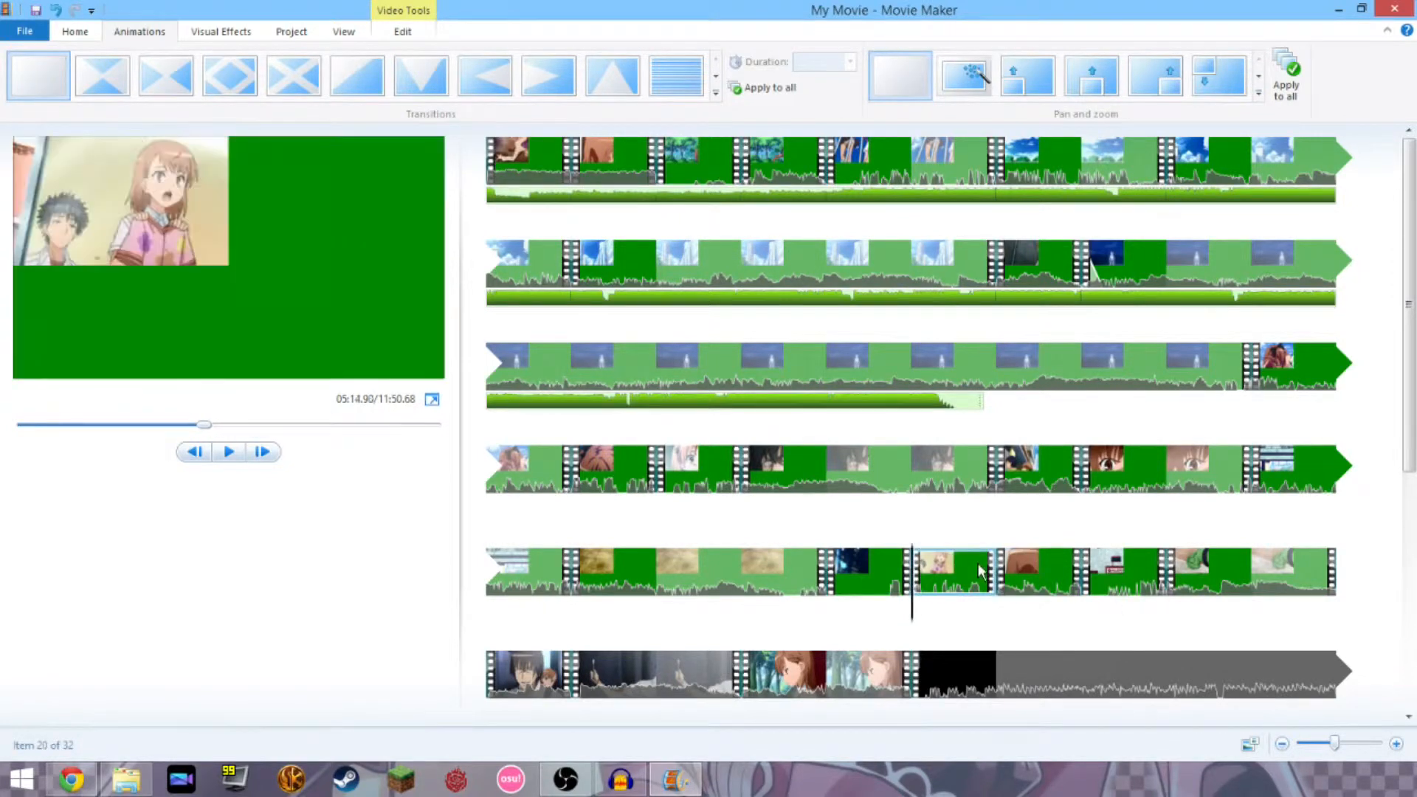
pyautogui.click(717, 81)
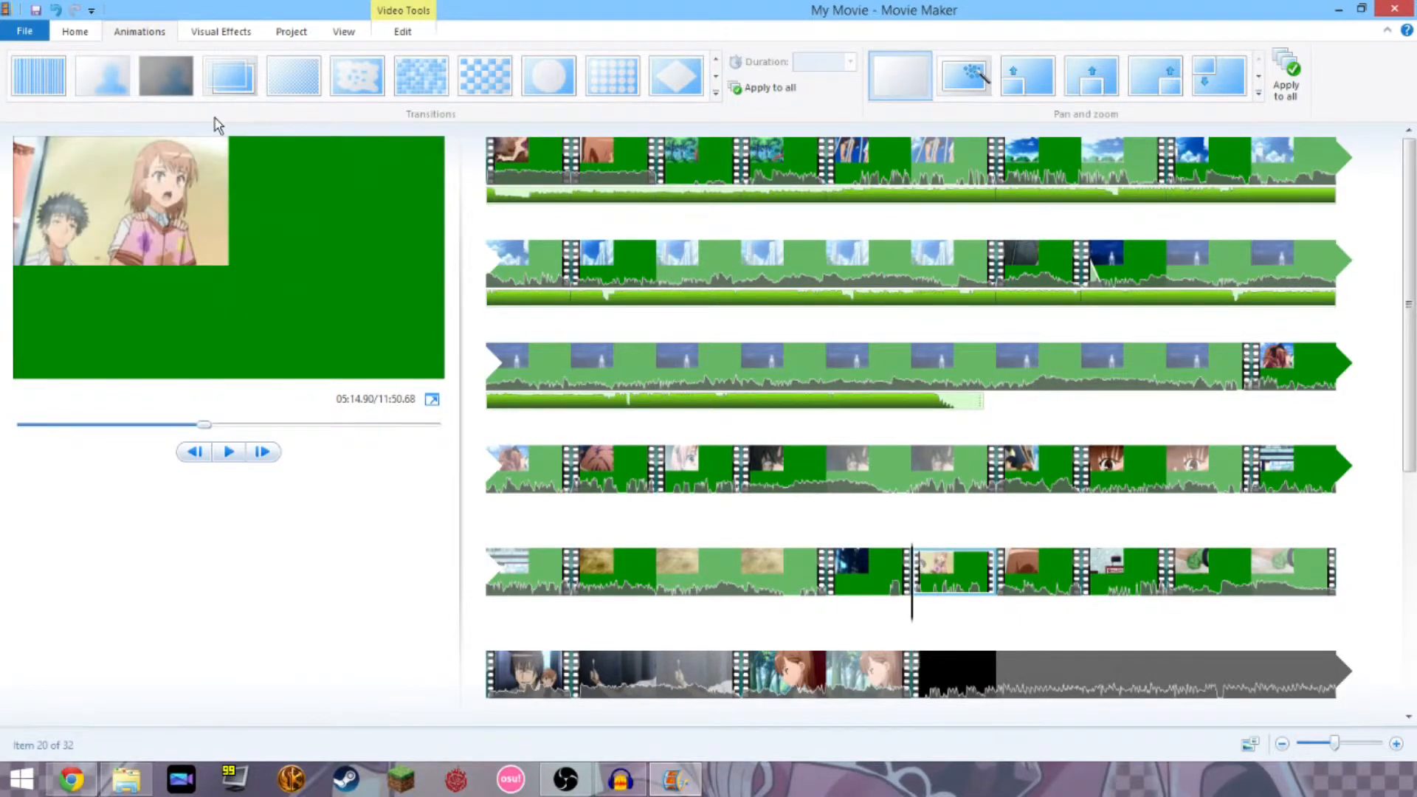
pyautogui.click(120, 83)
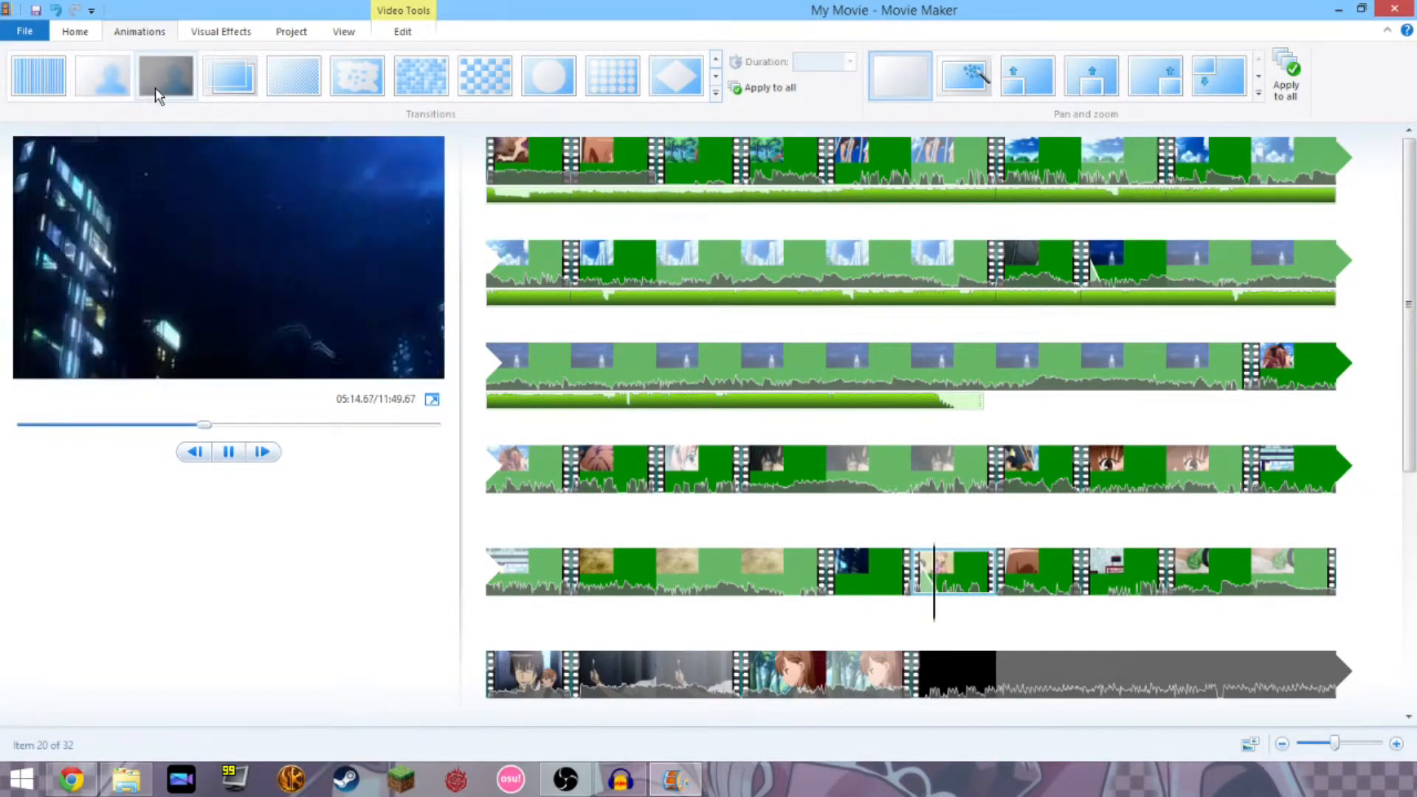
pyautogui.click(155, 87)
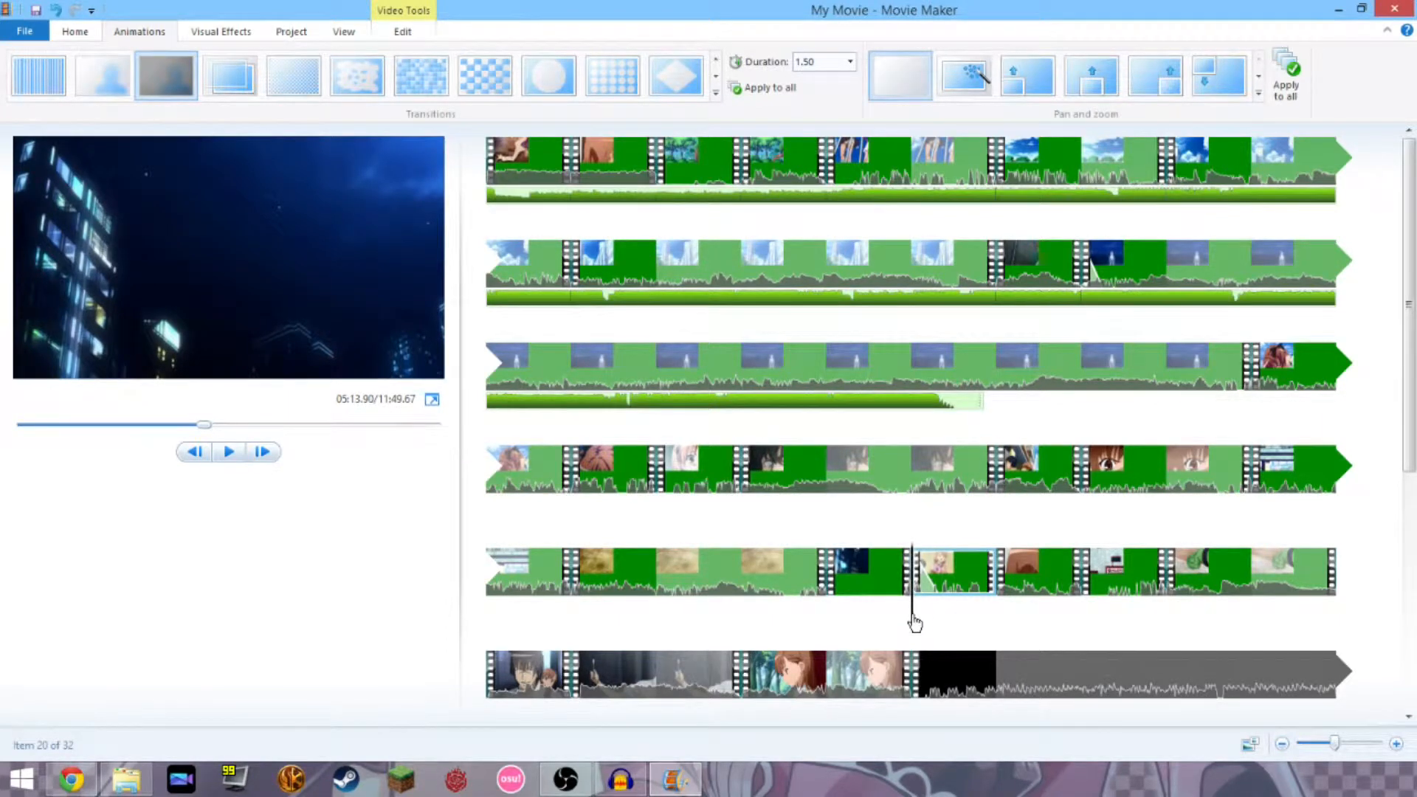
# Preview the Blur transition and set its duration to 3.50 seconds.
pyautogui.moveTo(914, 624); pyautogui.dragTo(882, 622)
pyautogui.press('space')
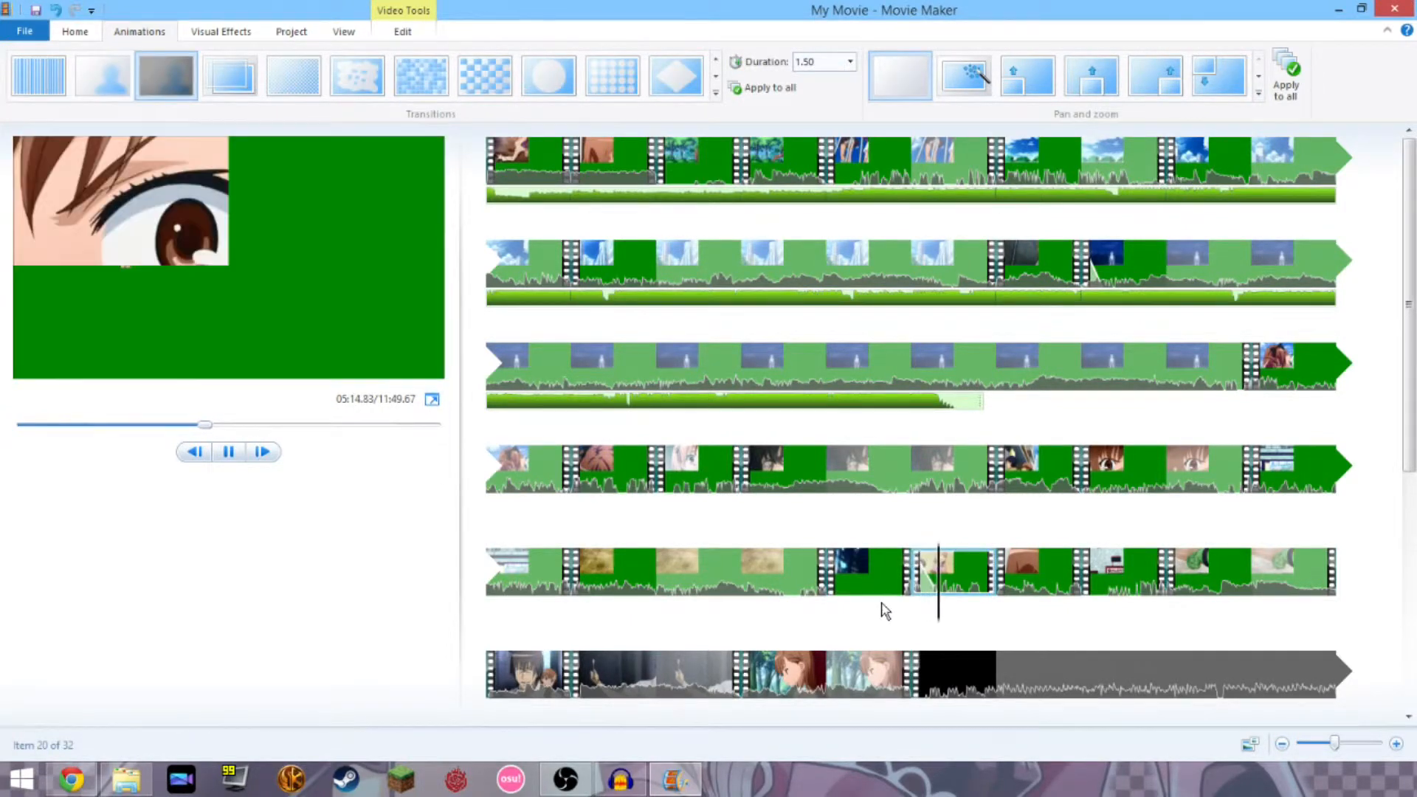
pyautogui.click(794, 85)
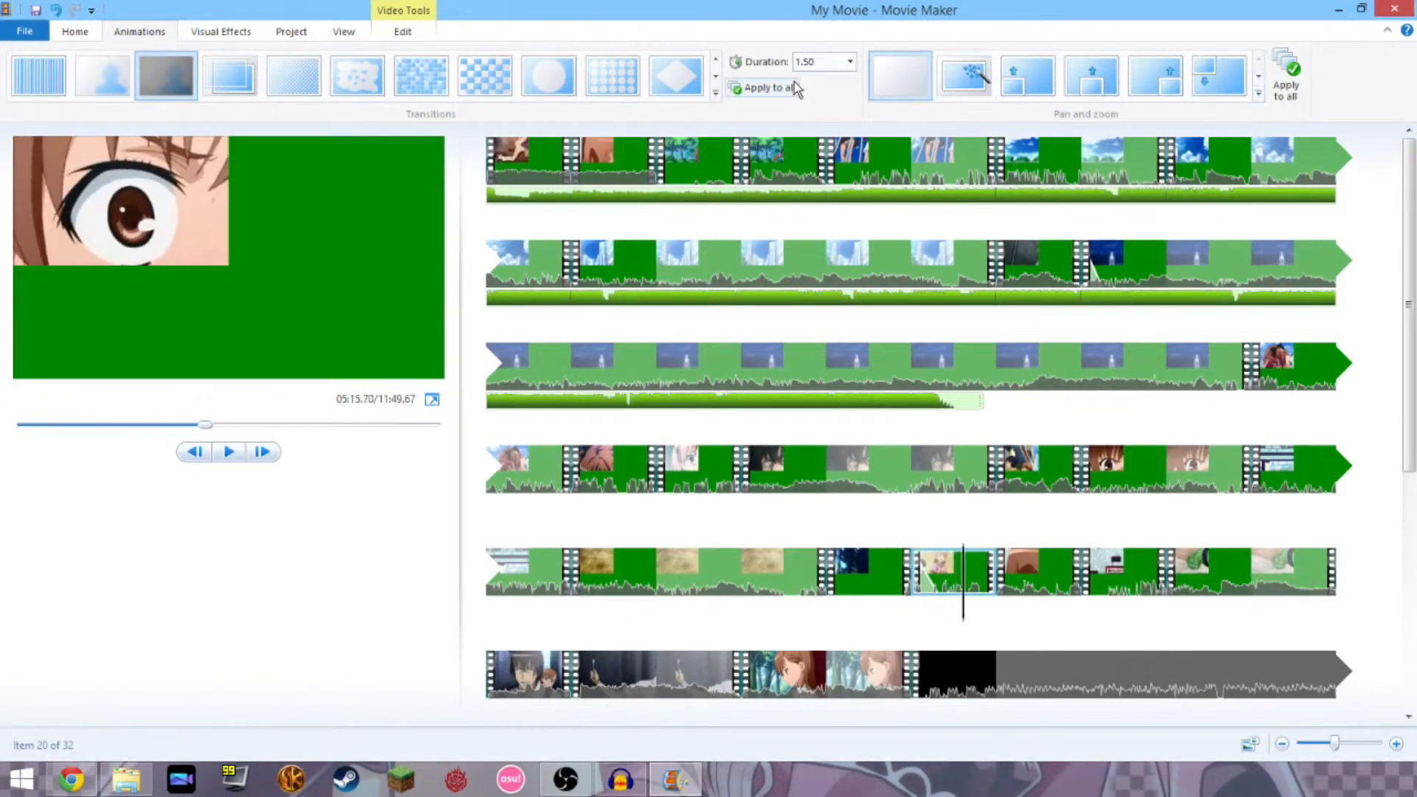
pyautogui.click(851, 65)
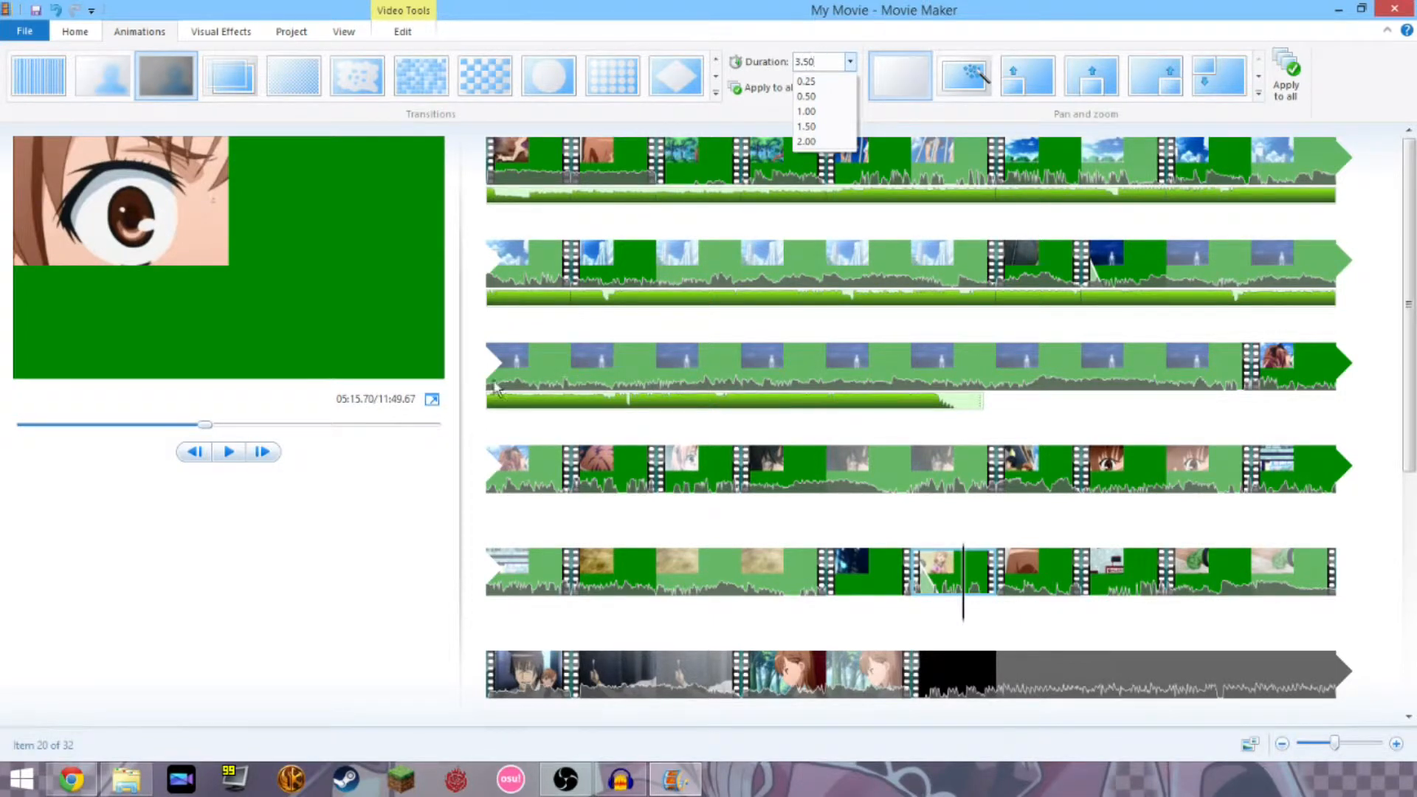
pyautogui.click(404, 502)
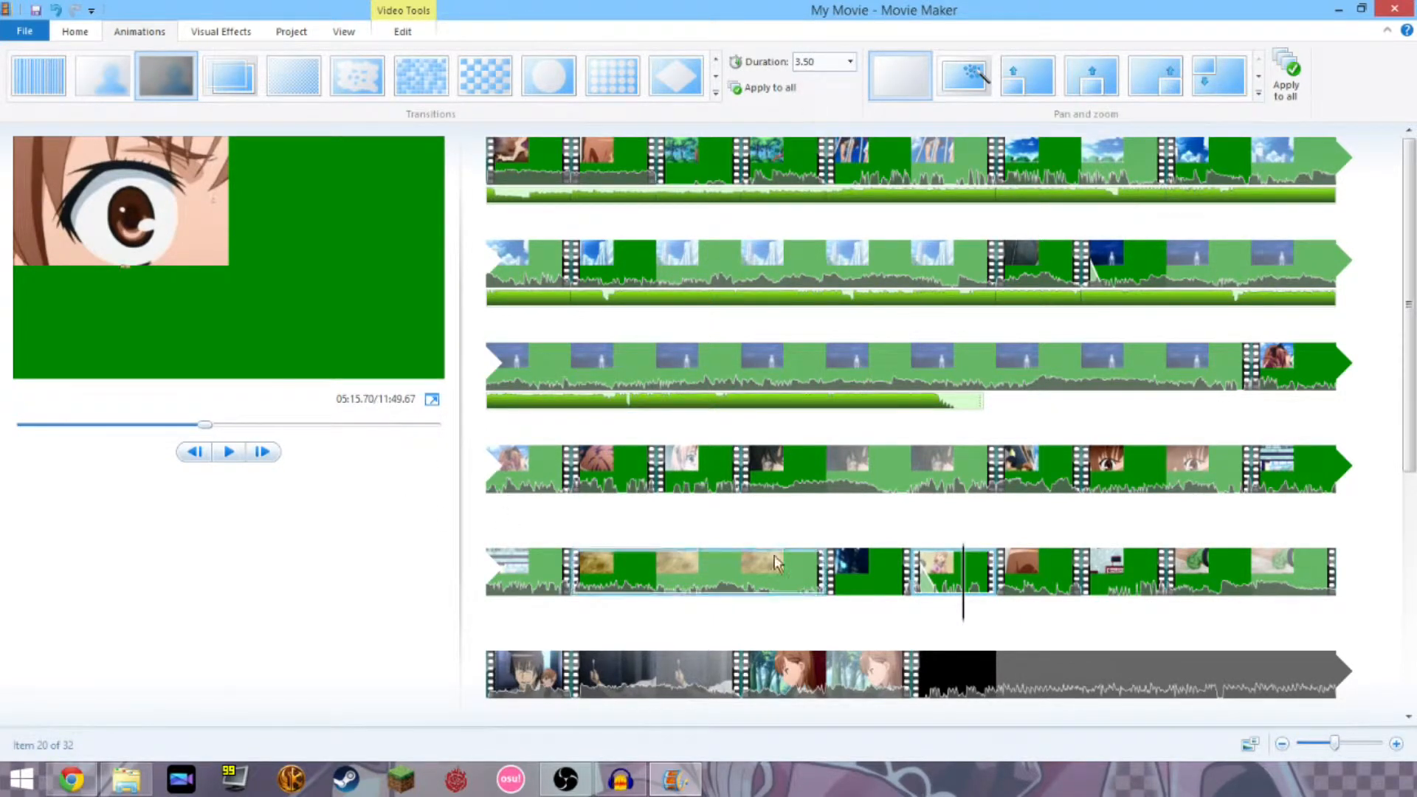
pyautogui.click(856, 596)
pyautogui.press('space')
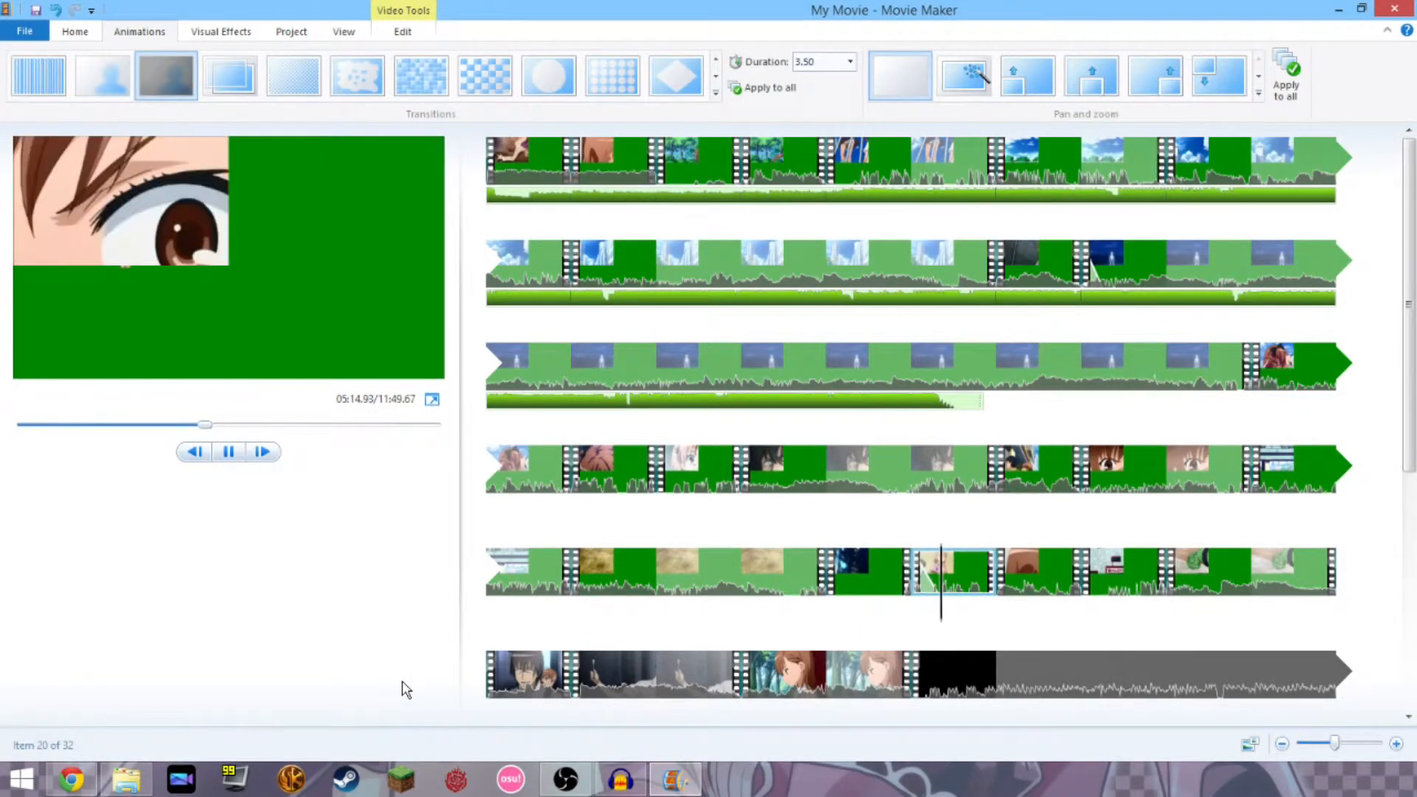
pyautogui.click(230, 451)
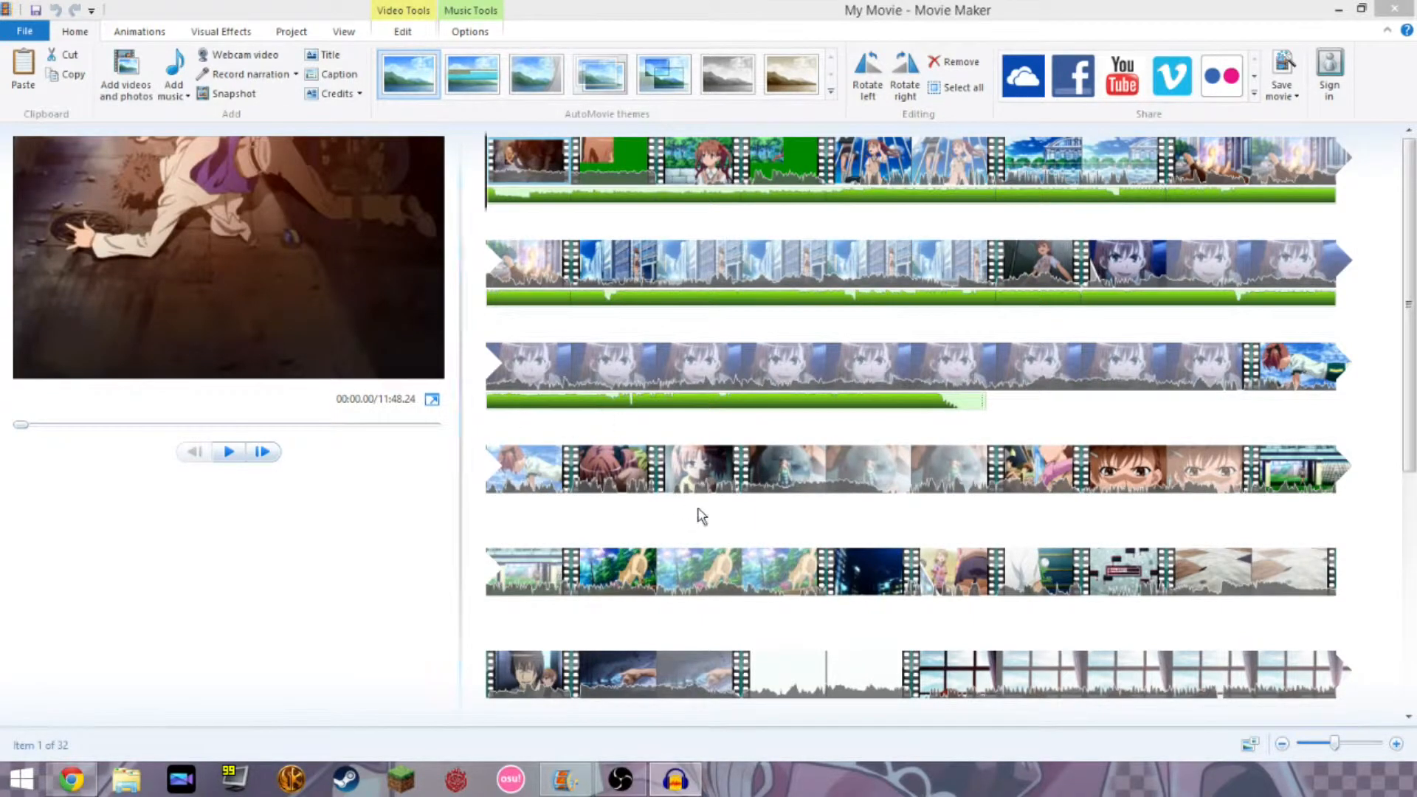
pyautogui.click(939, 587)
pyautogui.scroll(-2, 936, 601)
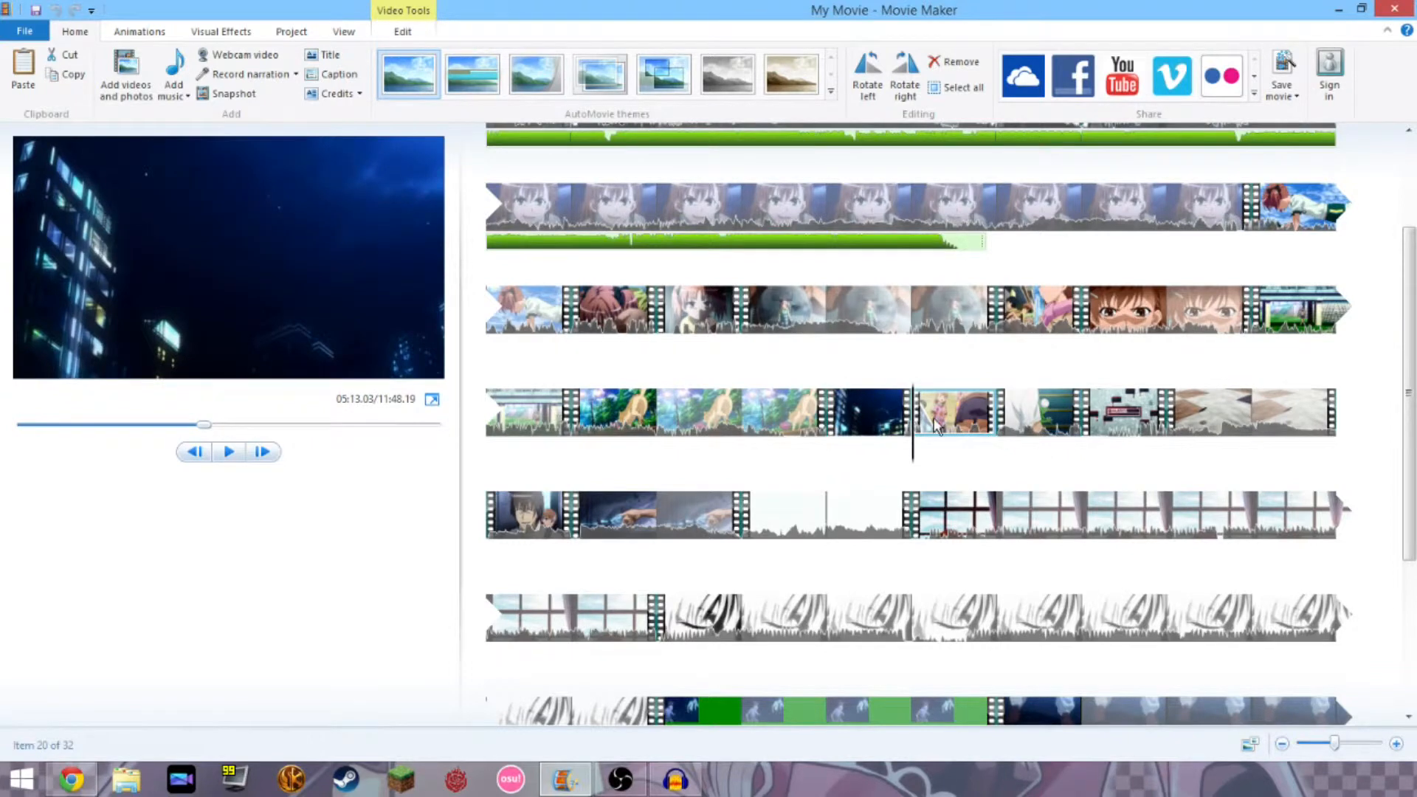
pyautogui.press('space')
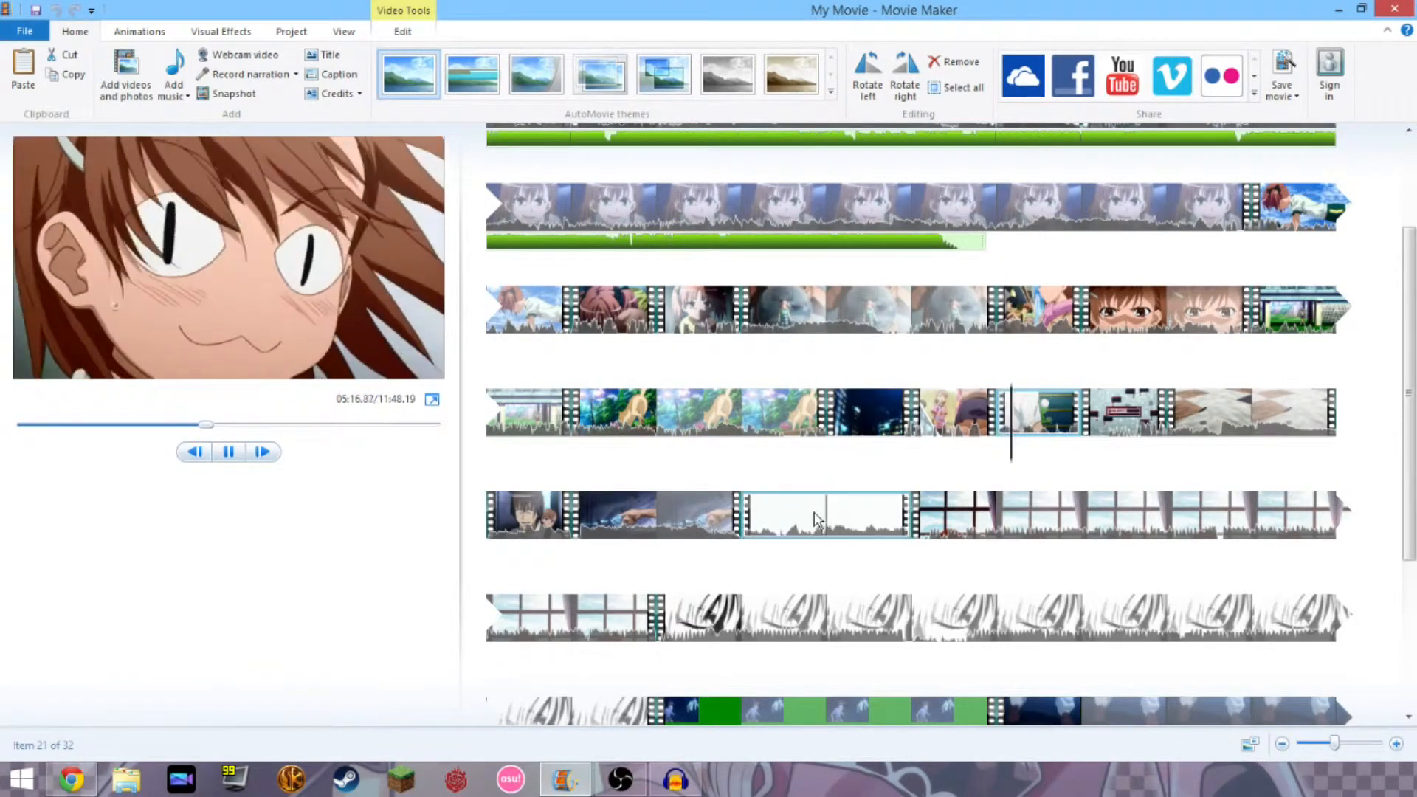
pyautogui.click(914, 413)
pyautogui.click(997, 417)
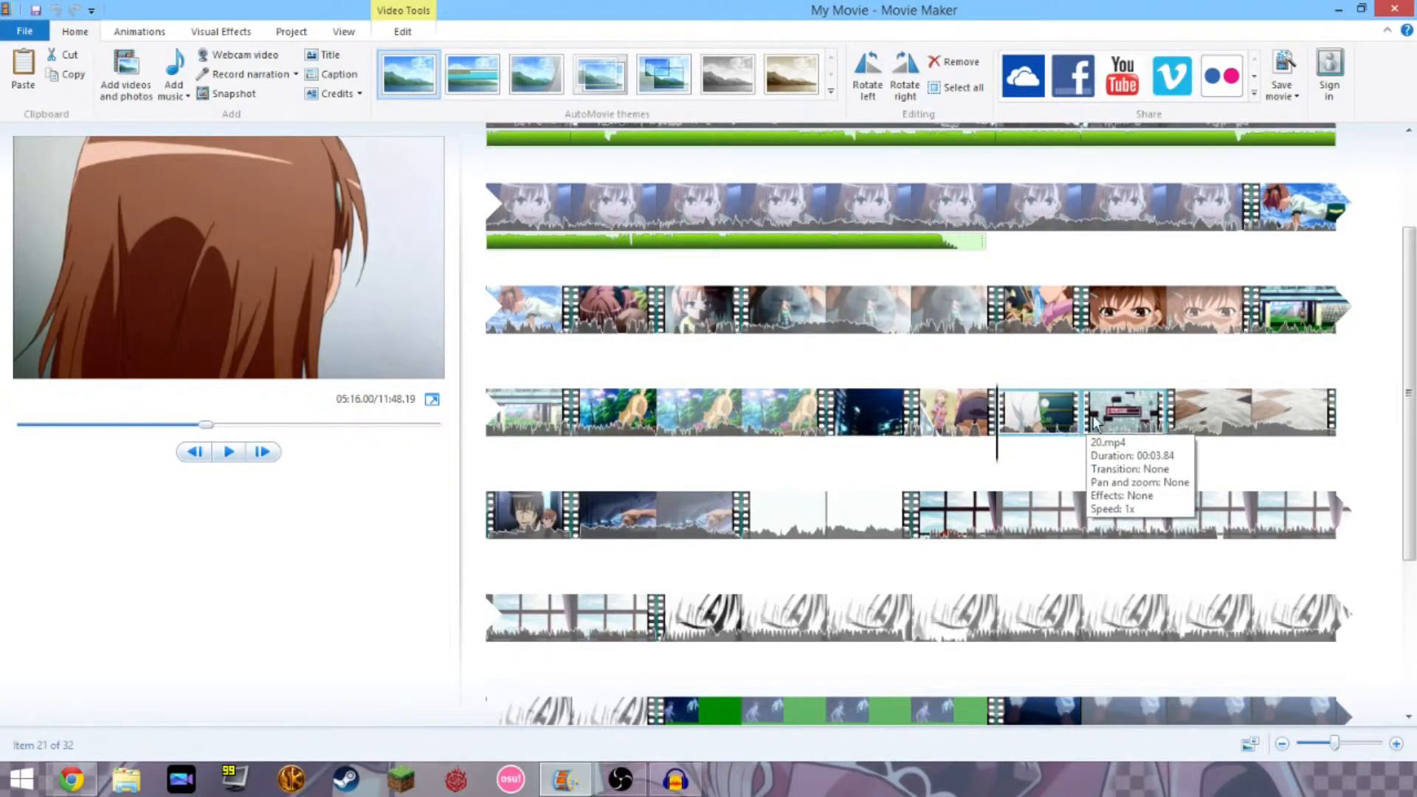
pyautogui.click(913, 410)
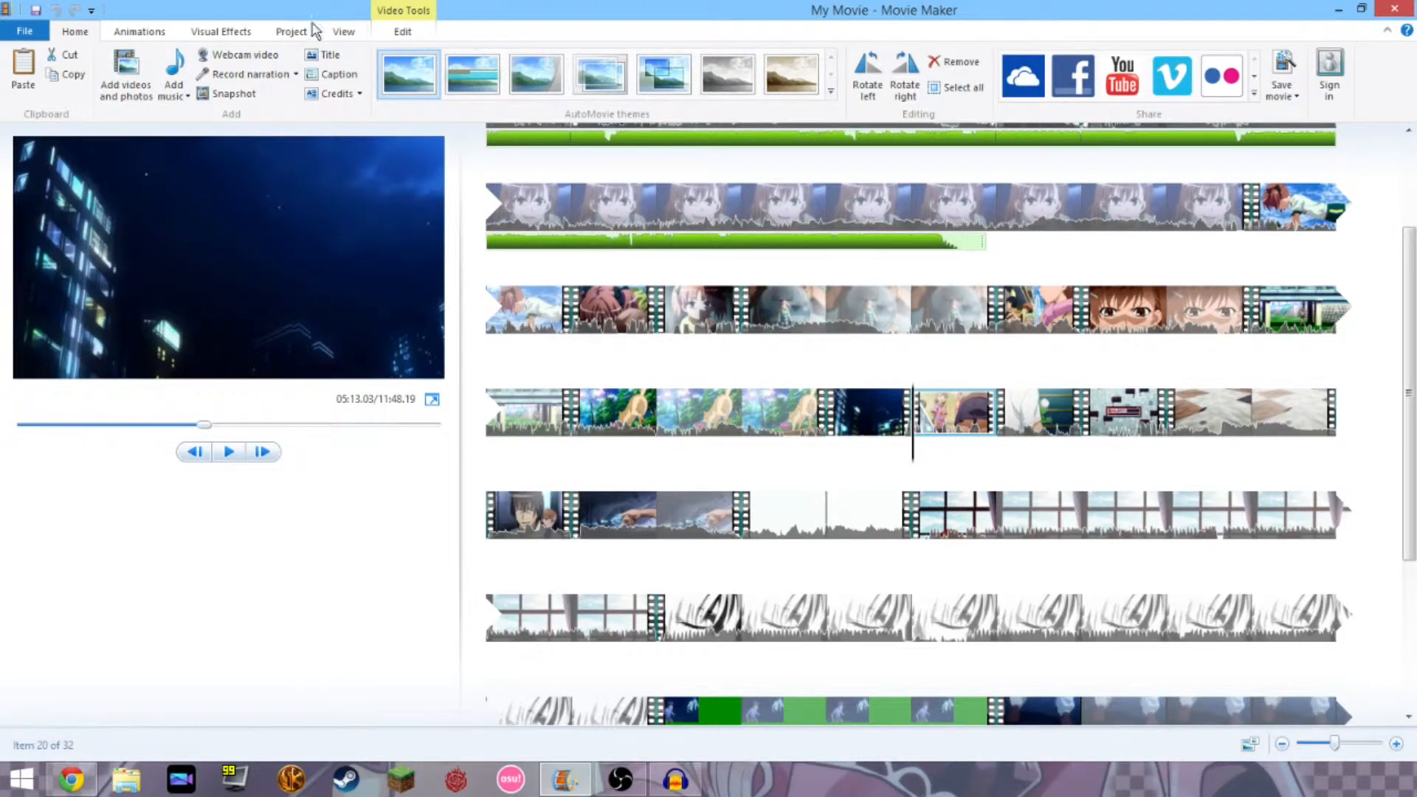
# Apply the first effect in the Visual Effects gallery's last row to clip 20.
pyautogui.click(344, 32)
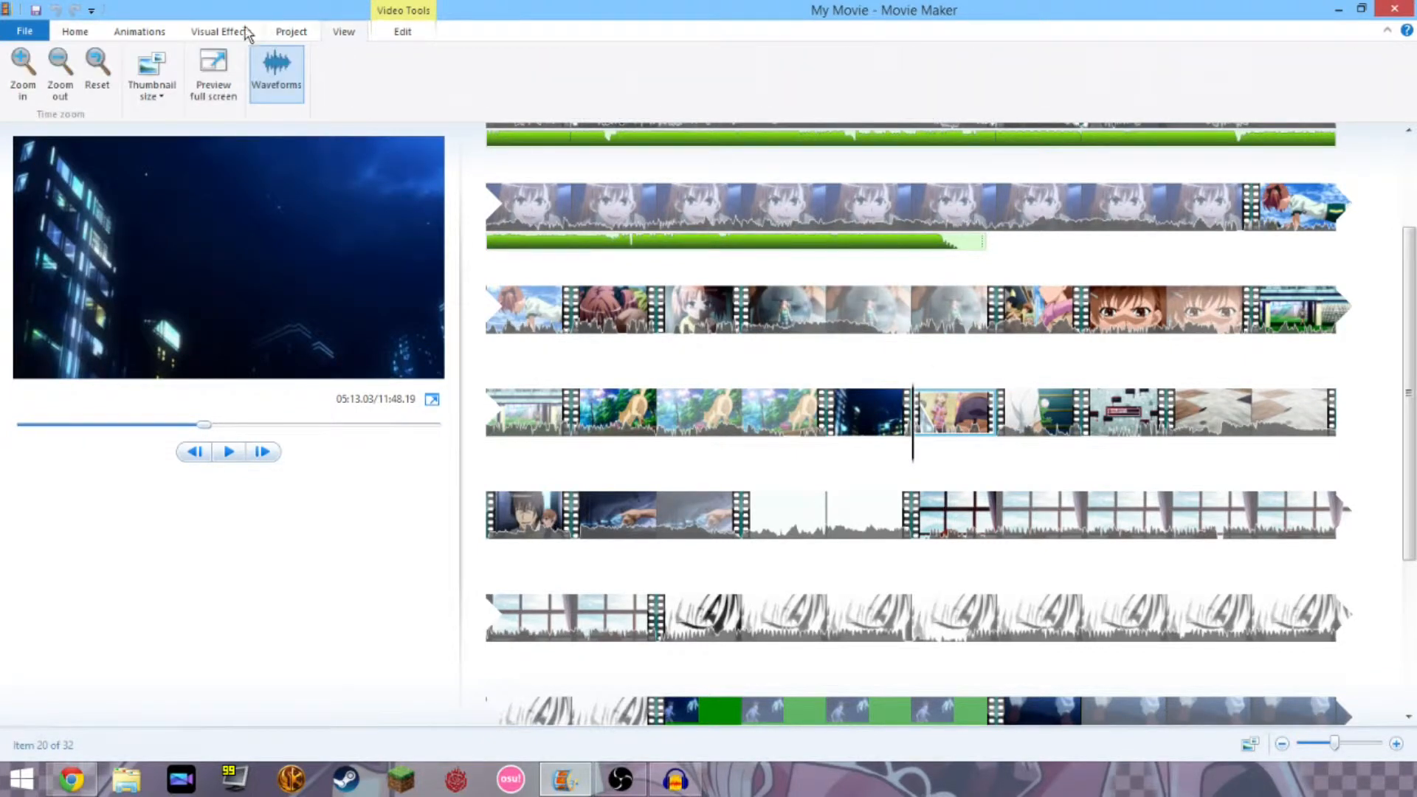
pyautogui.click(221, 33)
pyautogui.click(715, 77)
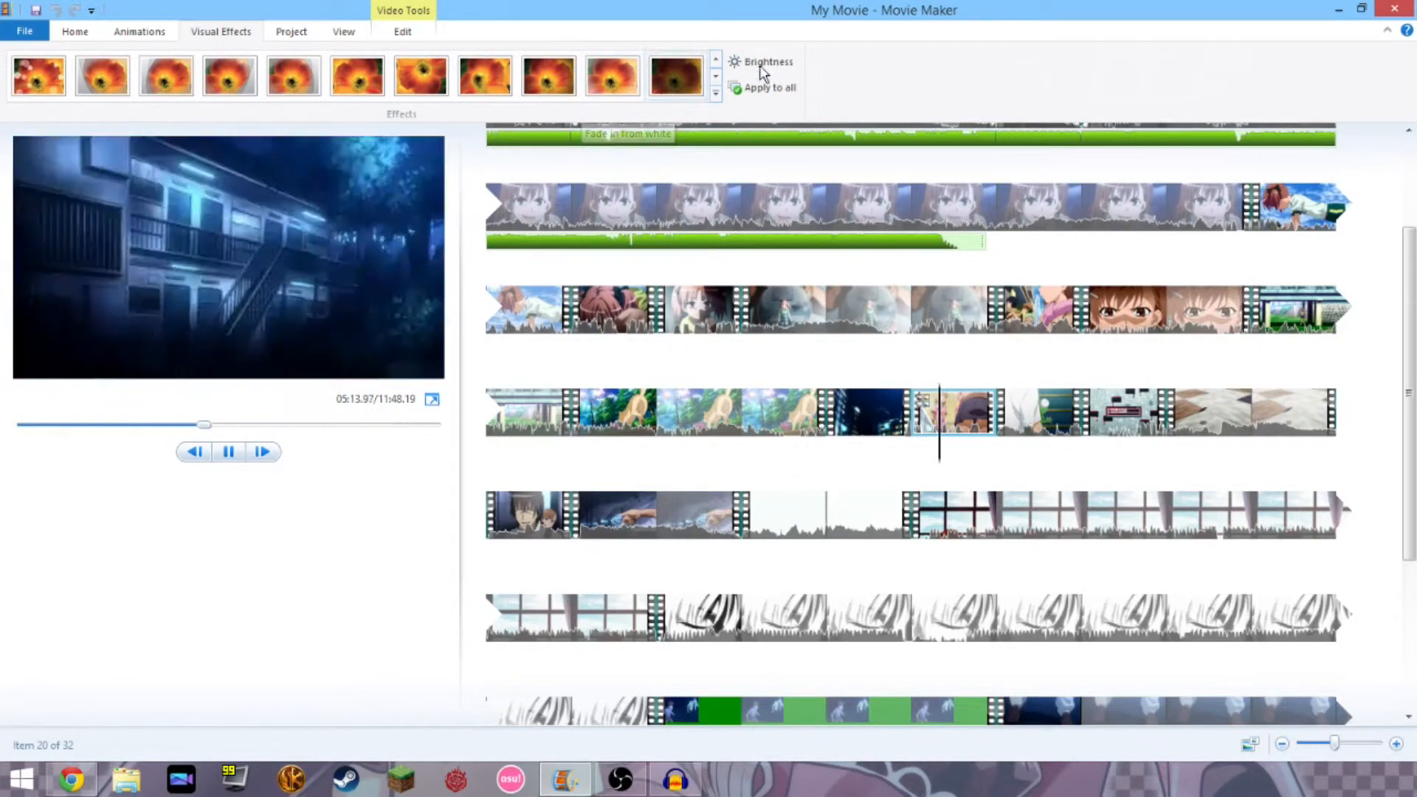
pyautogui.click(716, 77)
pyautogui.click(60, 87)
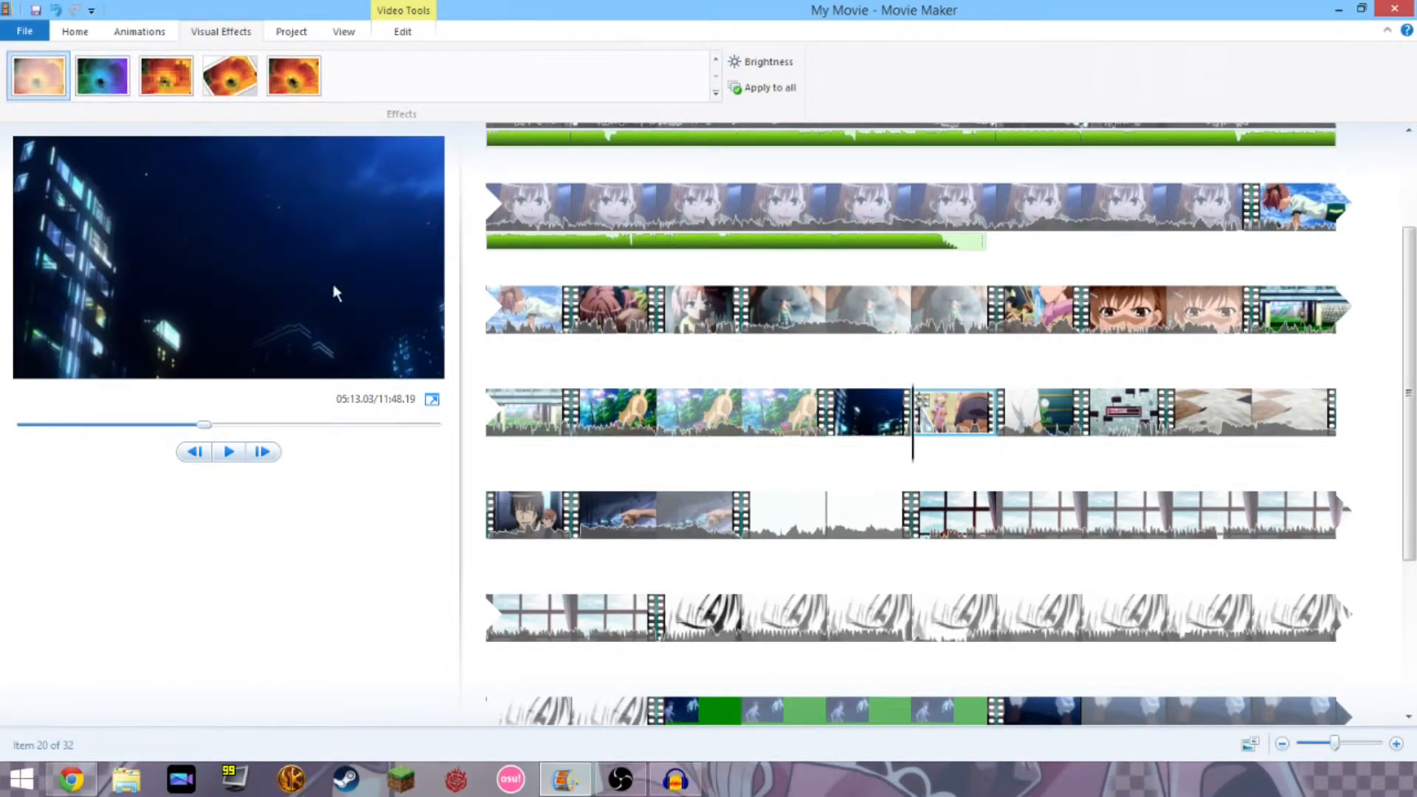
# Apply a fade effect from the fade row to clip 21.
pyautogui.click(1042, 407)
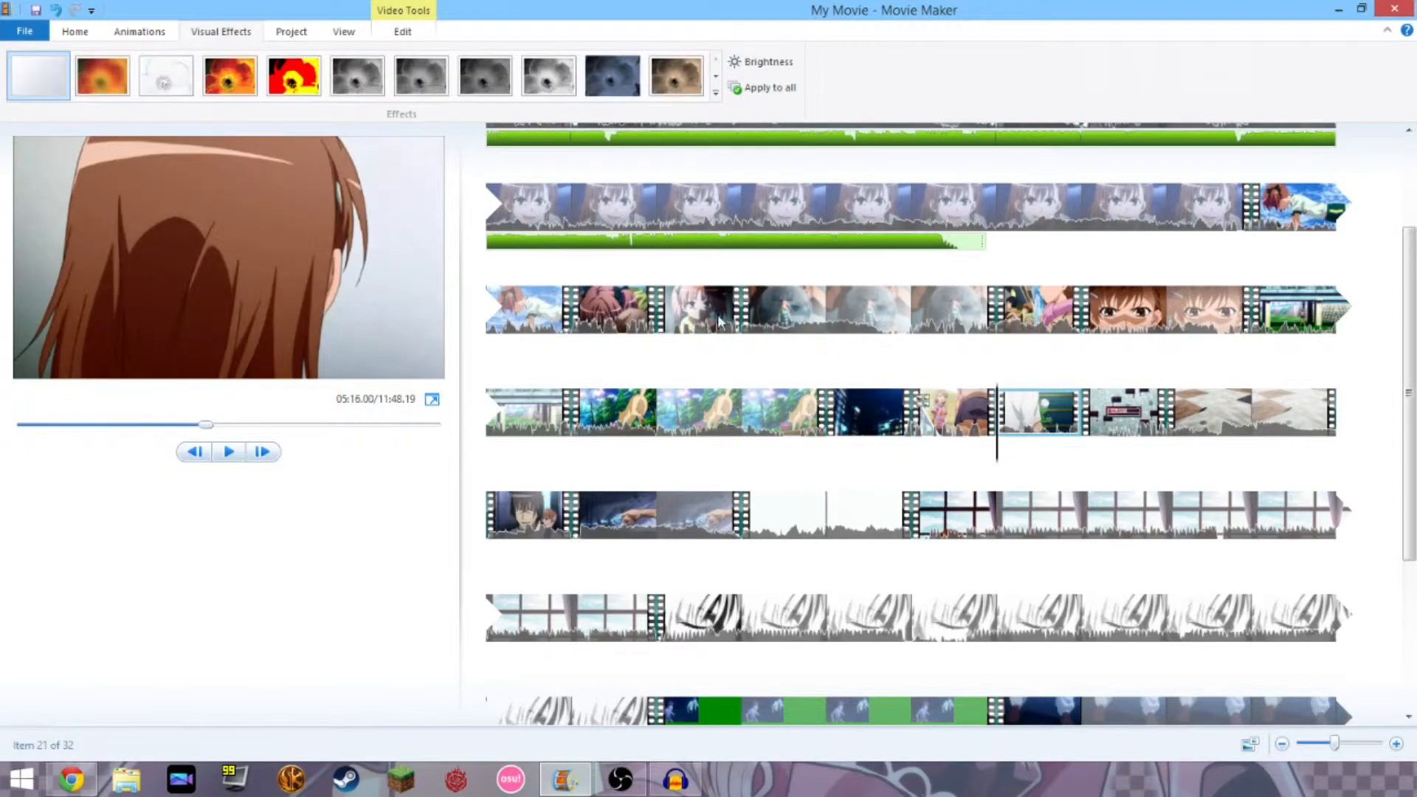
pyautogui.click(715, 76)
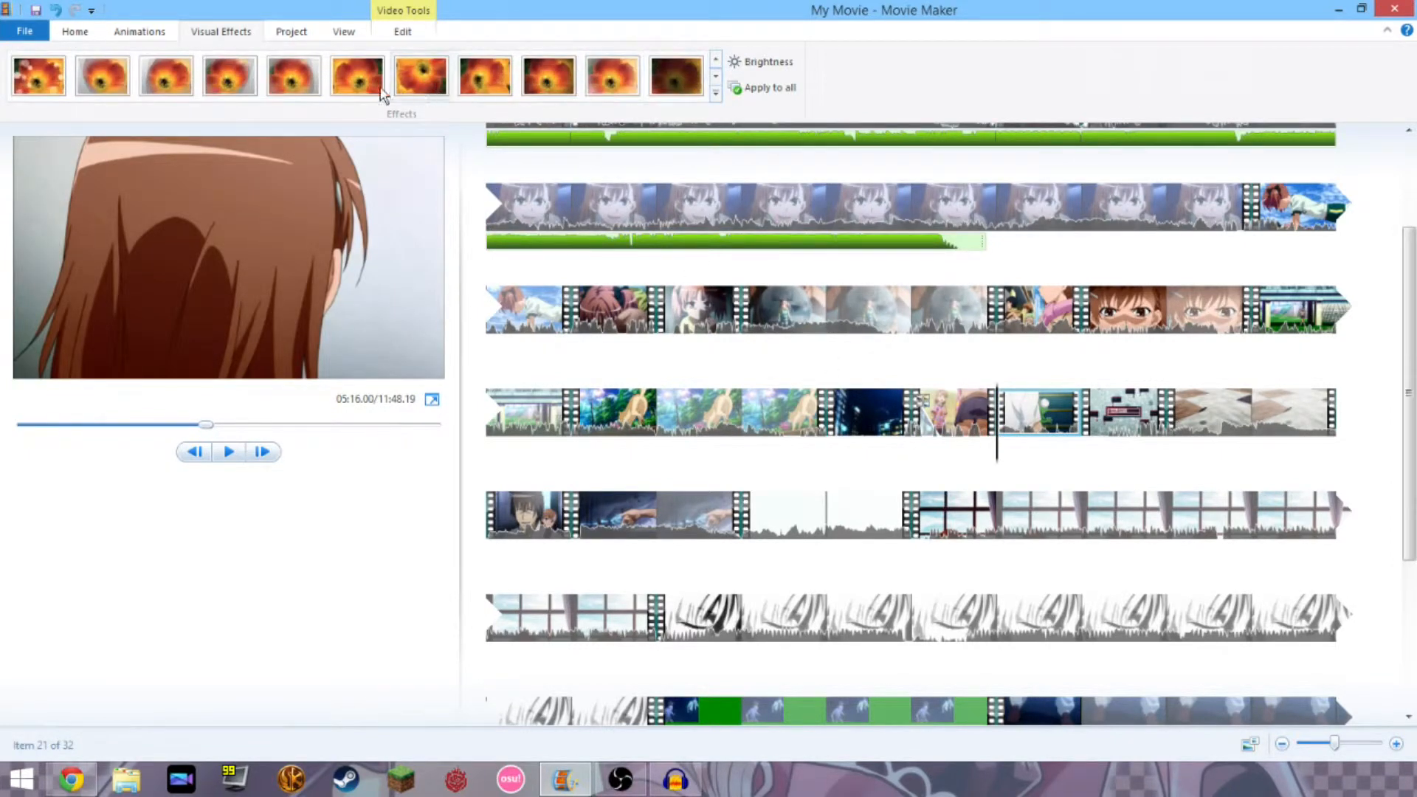
pyautogui.click(598, 81)
# Play back clip 20 to check the effects, then set the play position partway into it.
pyautogui.click(976, 433)
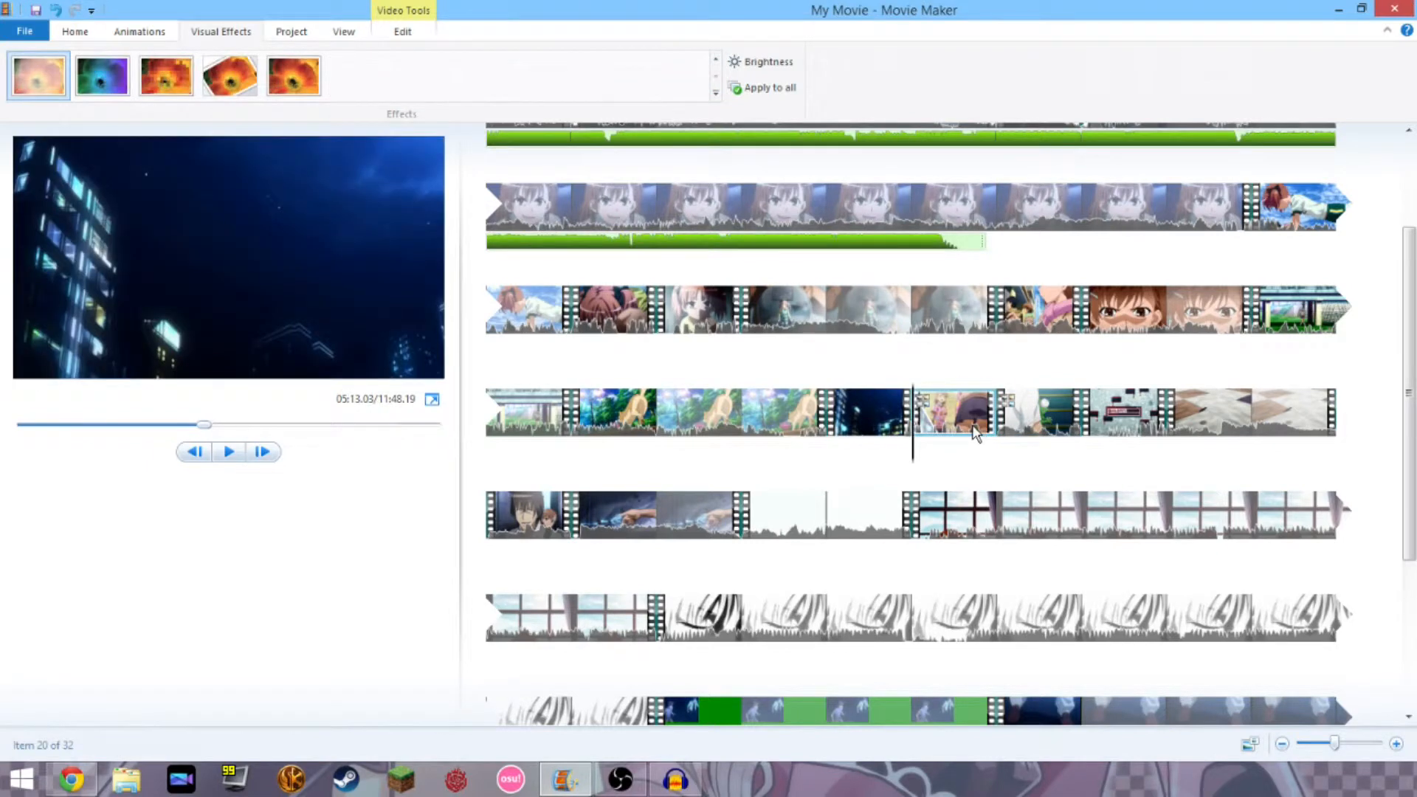
pyautogui.press('space')
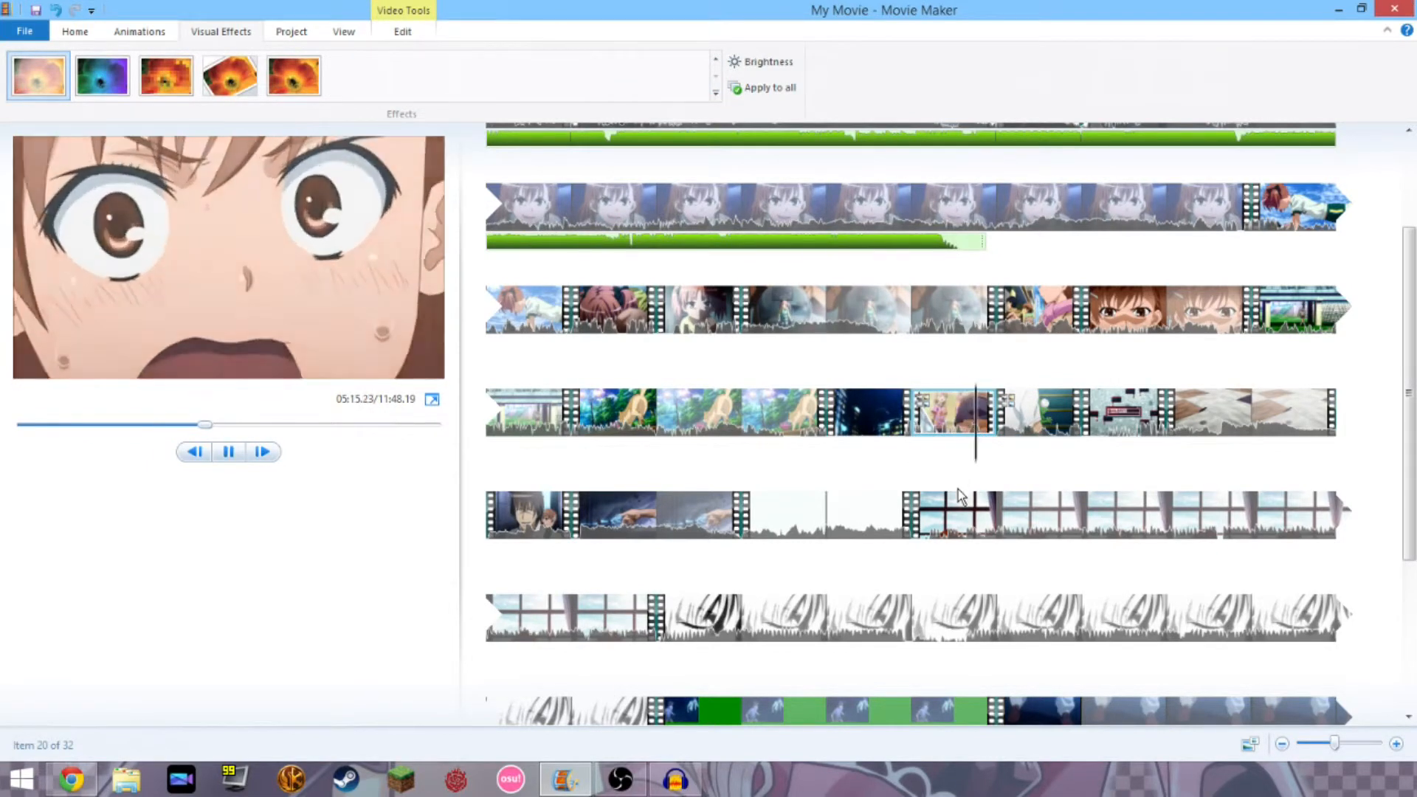
pyautogui.press('space')
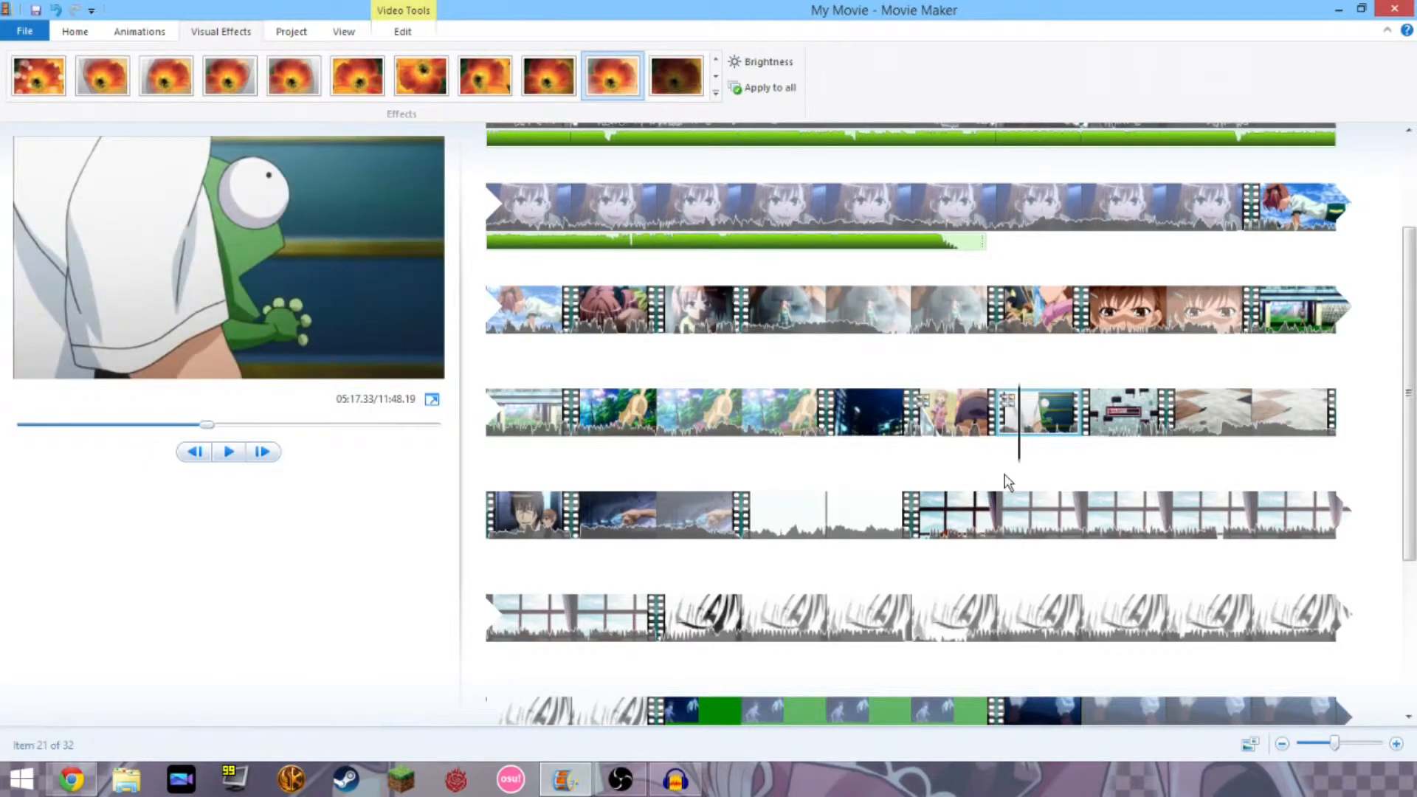
pyautogui.click(985, 431)
pyautogui.click(913, 428)
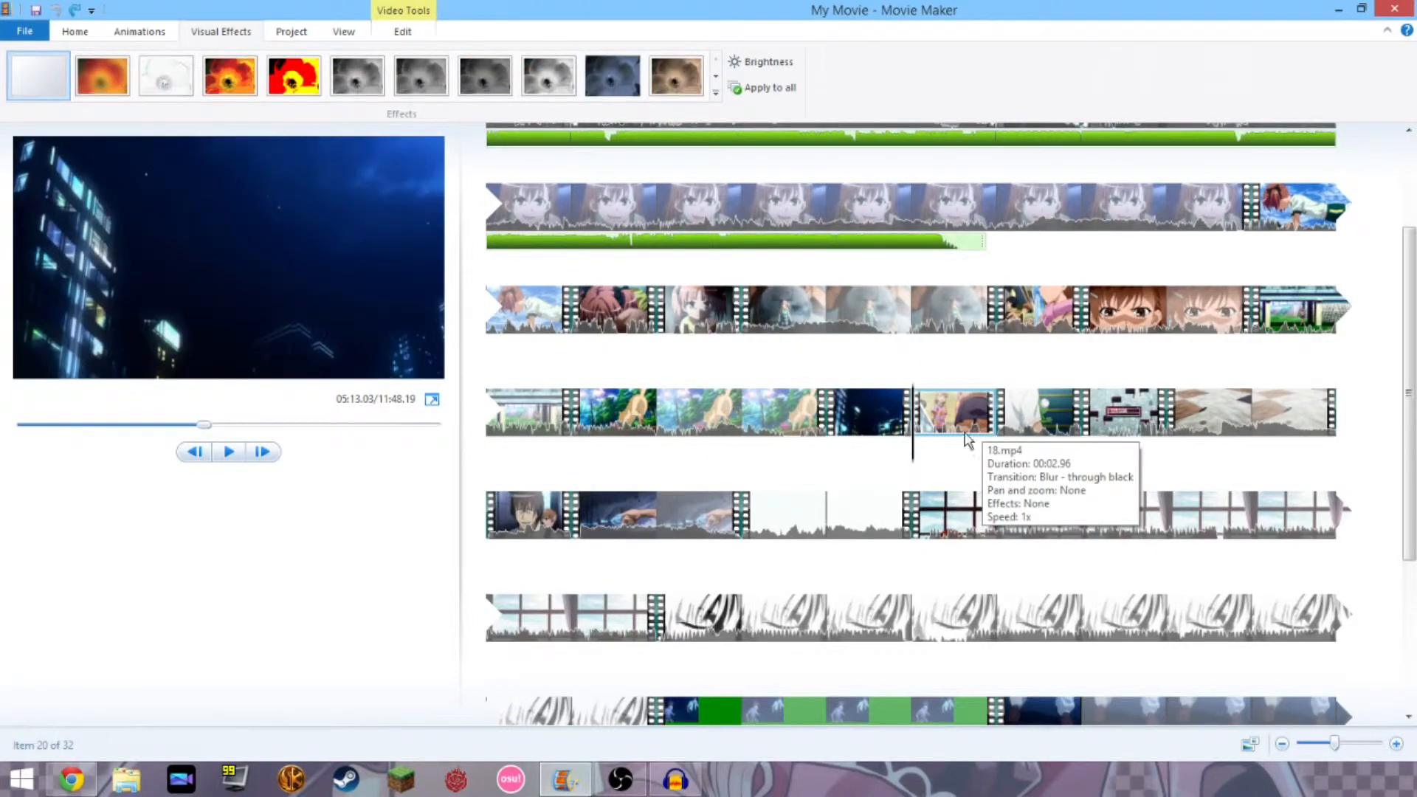
pyautogui.moveTo(914, 463); pyautogui.dragTo(990, 476)
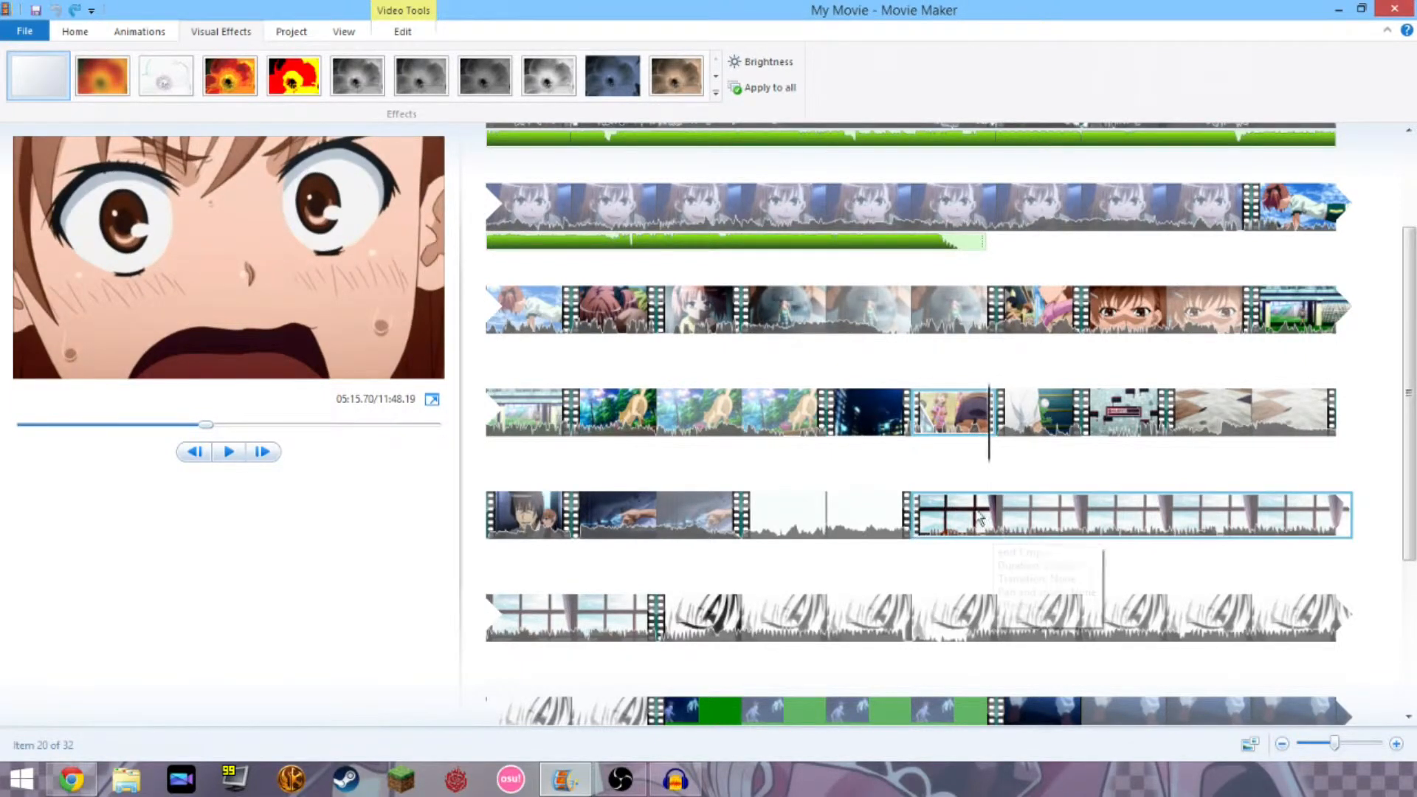
# Split the clip at the play position and apply the Fade out to white effect.
pyautogui.click(415, 33)
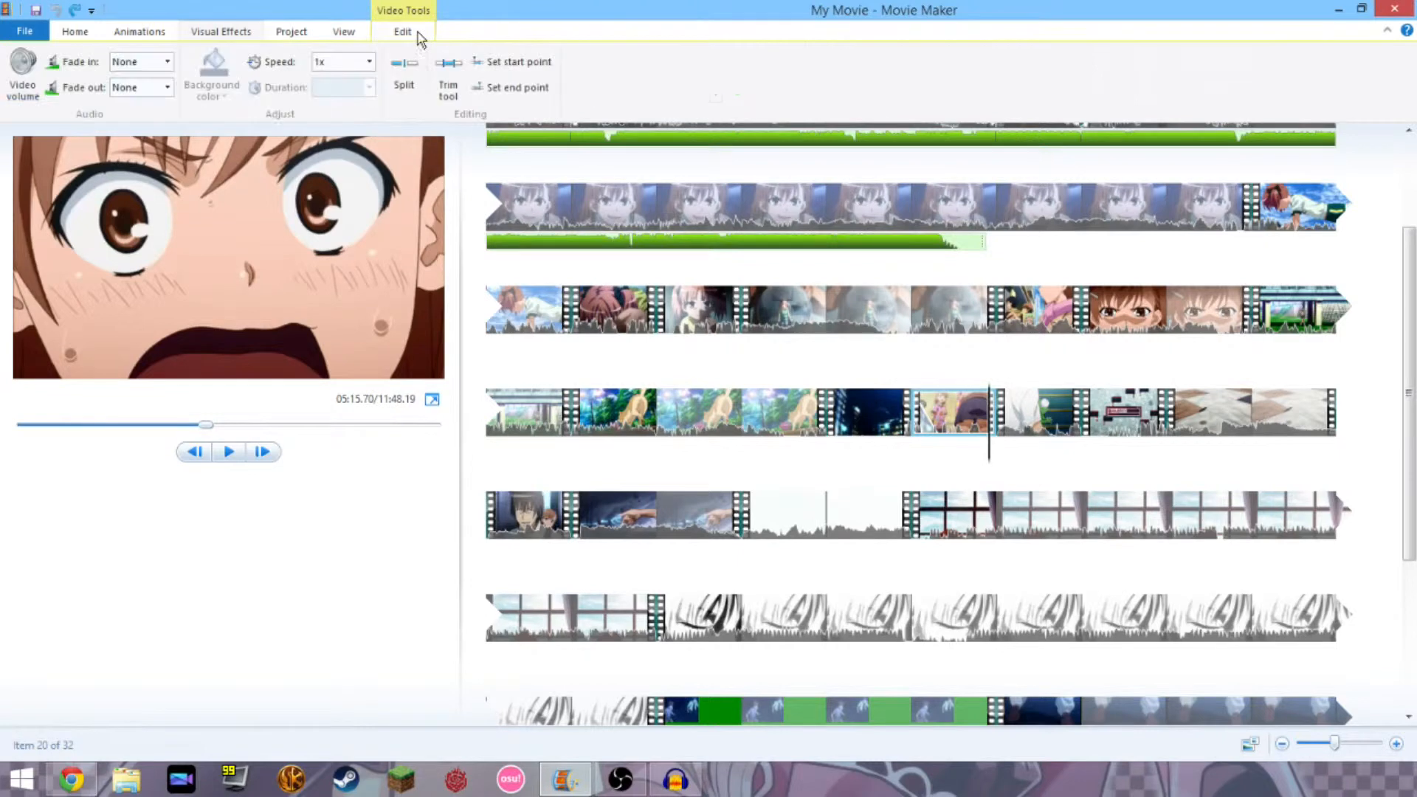
pyautogui.click(410, 80)
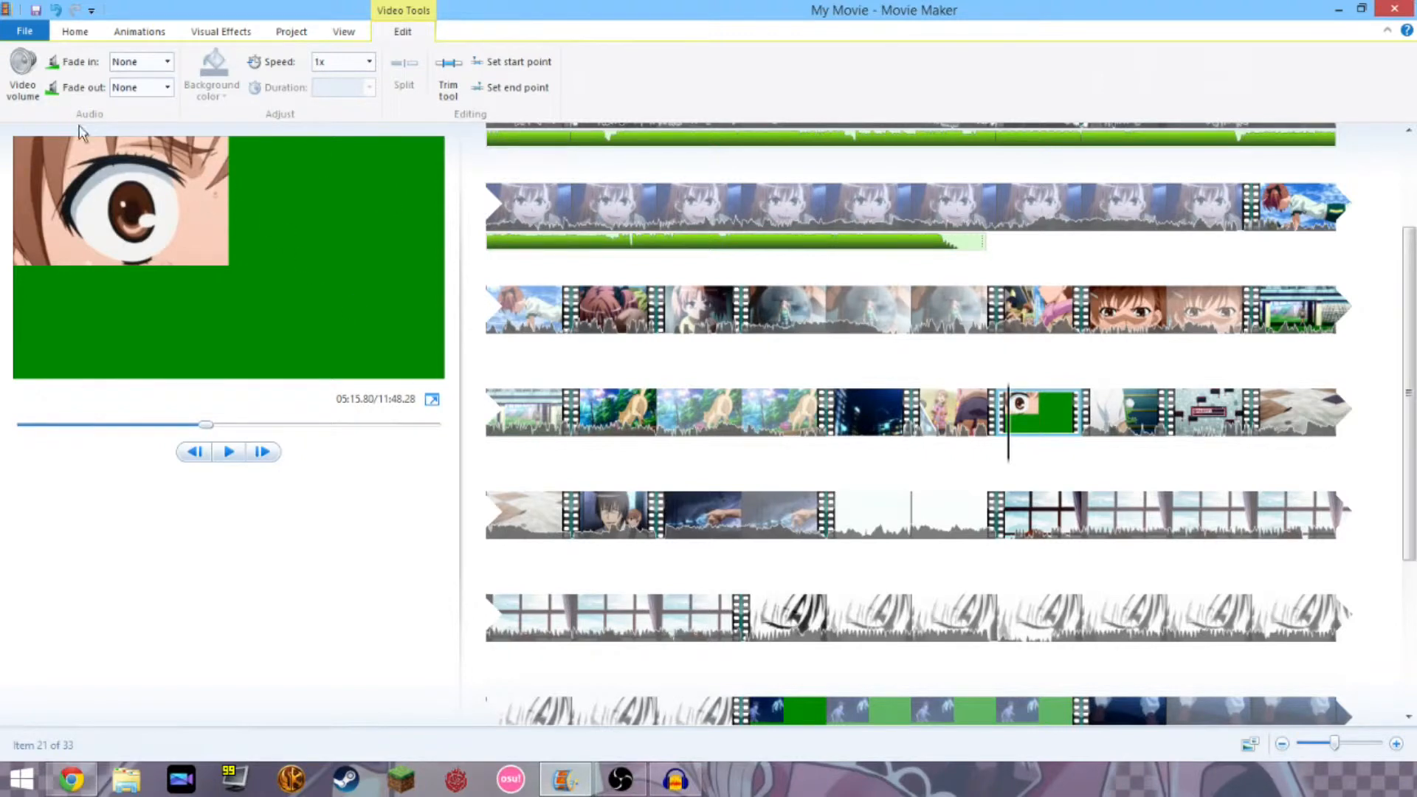
pyautogui.click(158, 37)
pyautogui.click(219, 34)
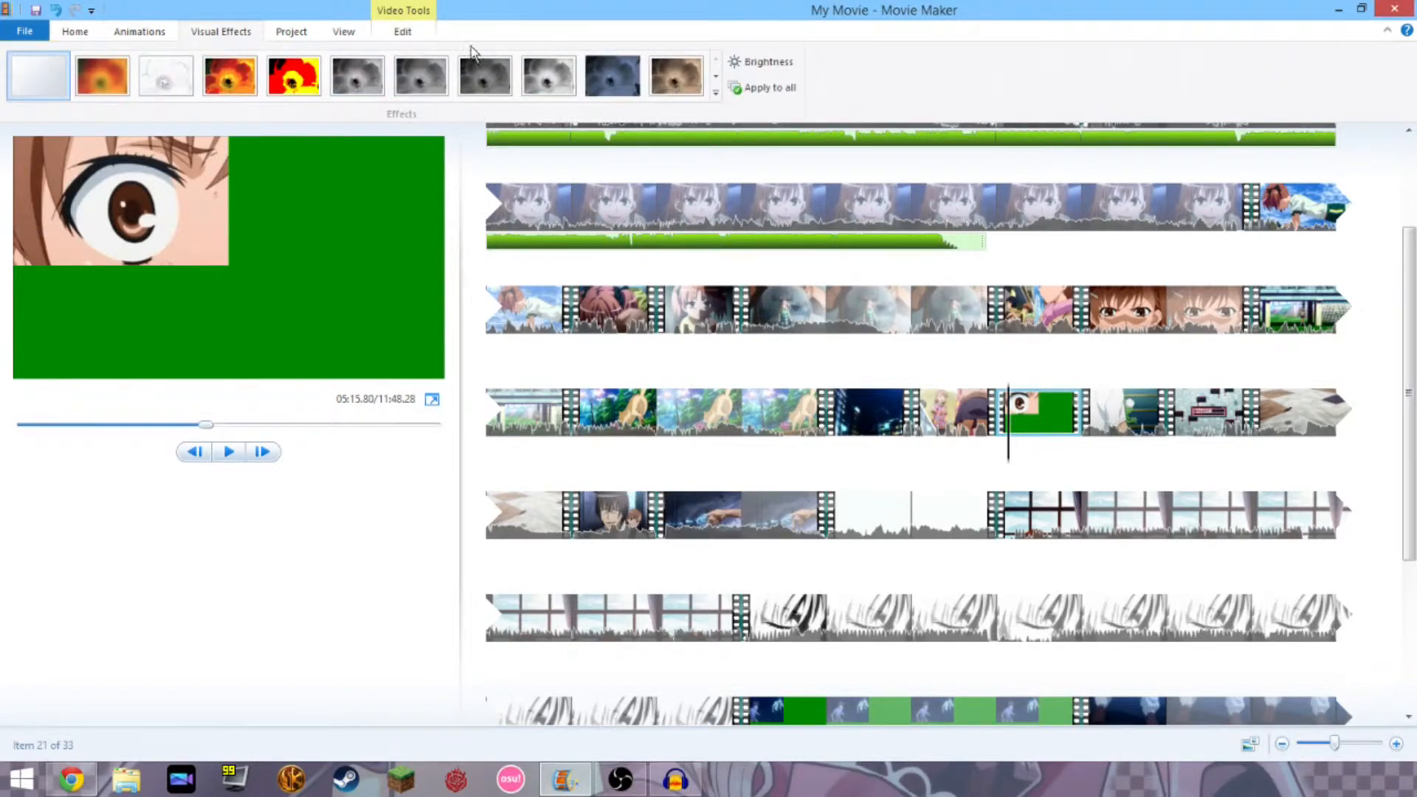
pyautogui.click(715, 77)
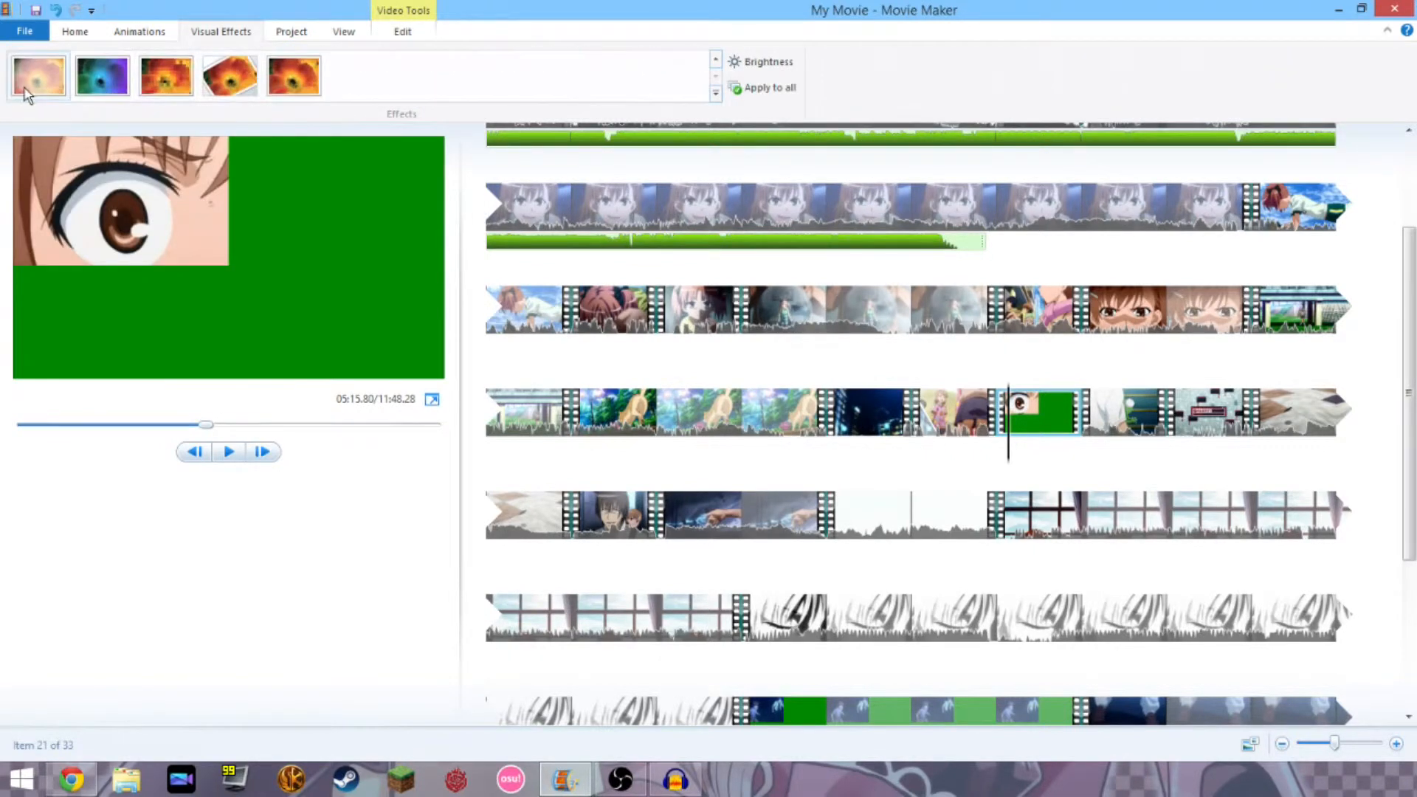
pyautogui.click(27, 95)
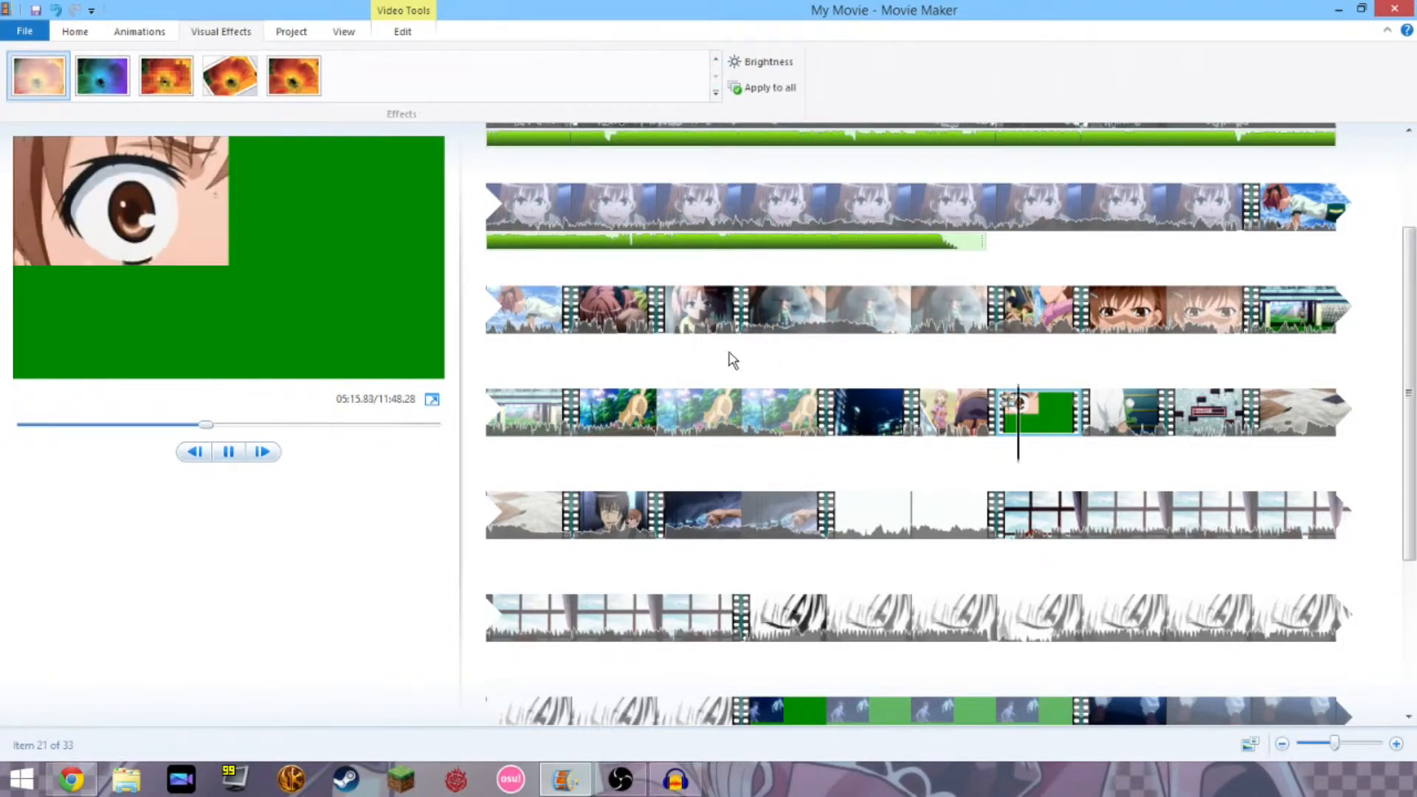
# Split the clip again slightly later and give the new clip a fade effect.
pyautogui.click(1091, 420)
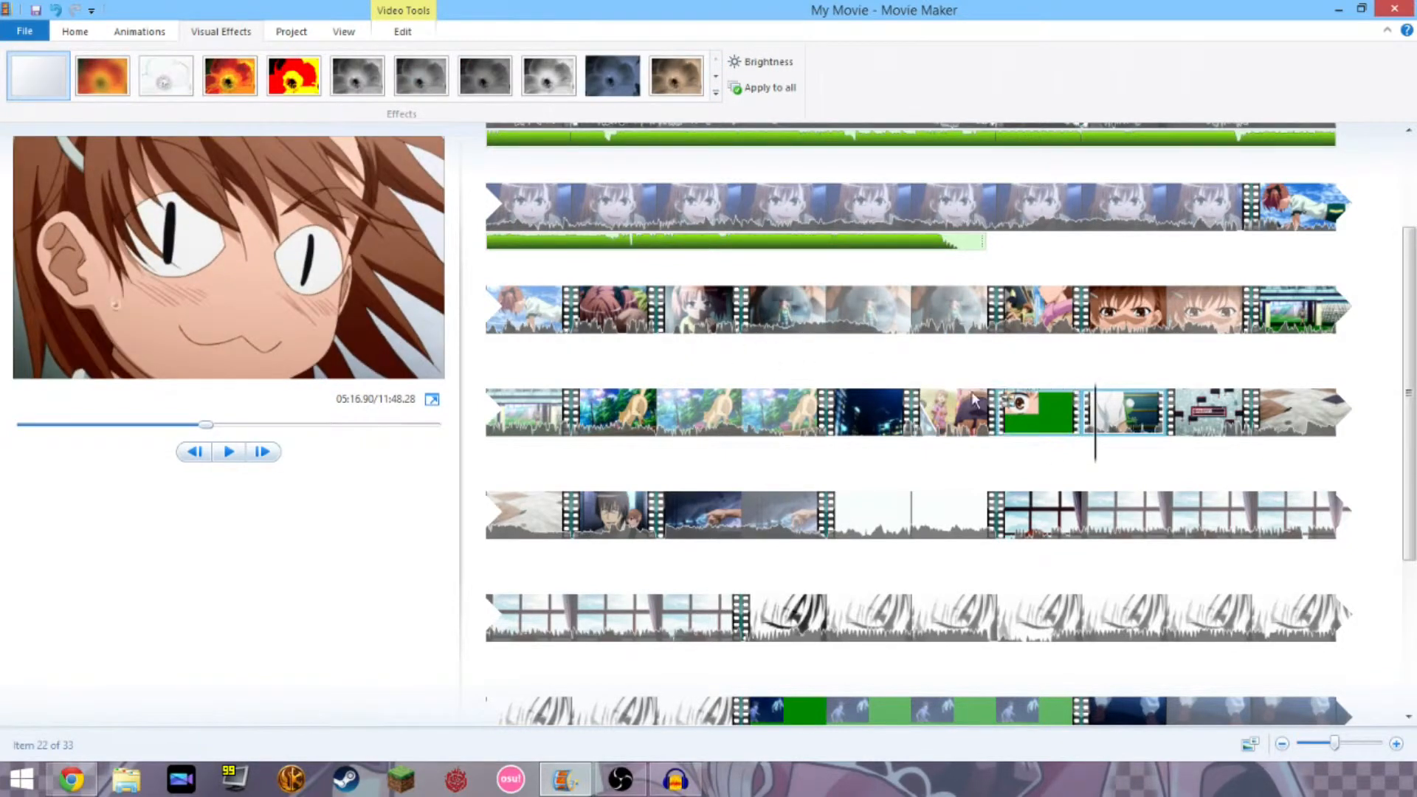
pyautogui.click(1099, 450)
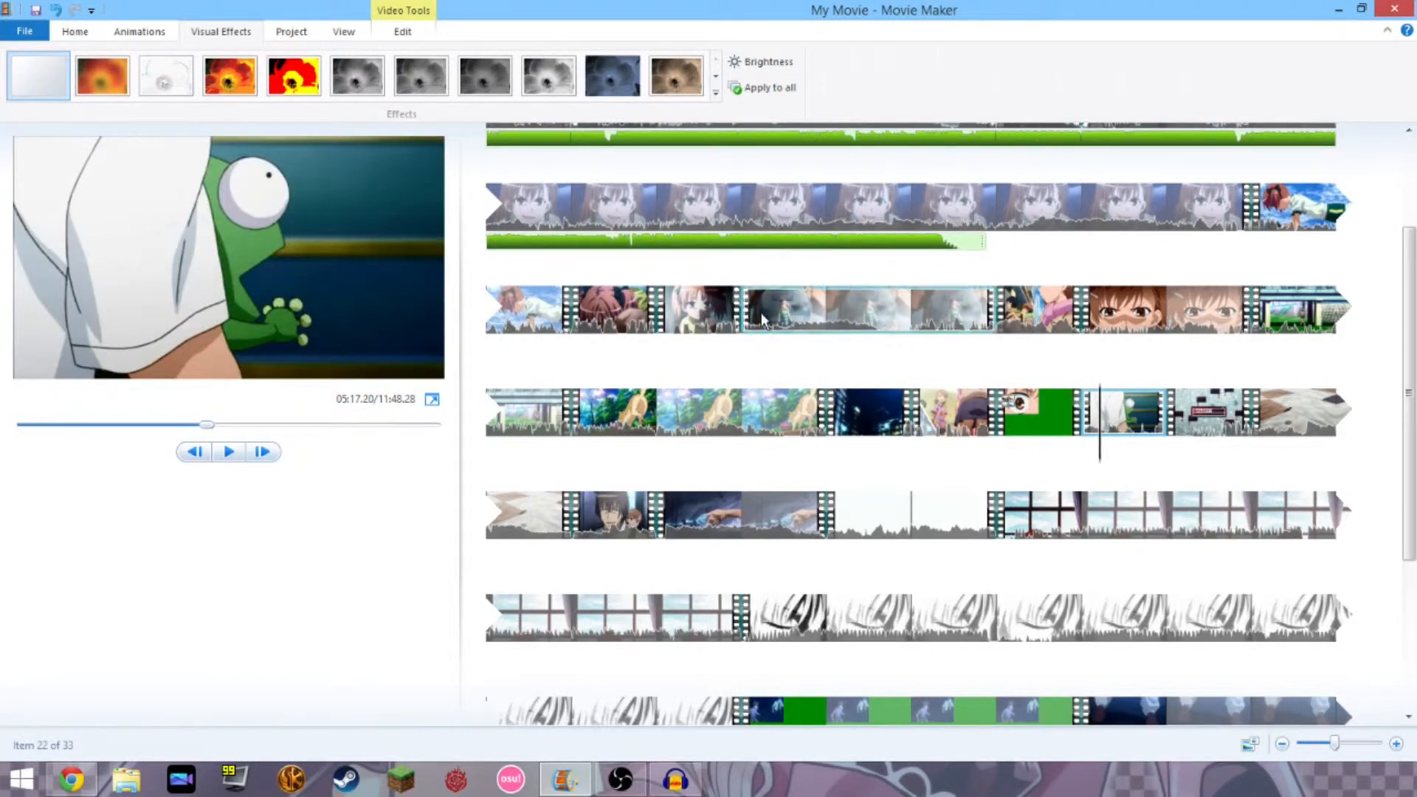
pyautogui.click(421, 33)
pyautogui.click(404, 74)
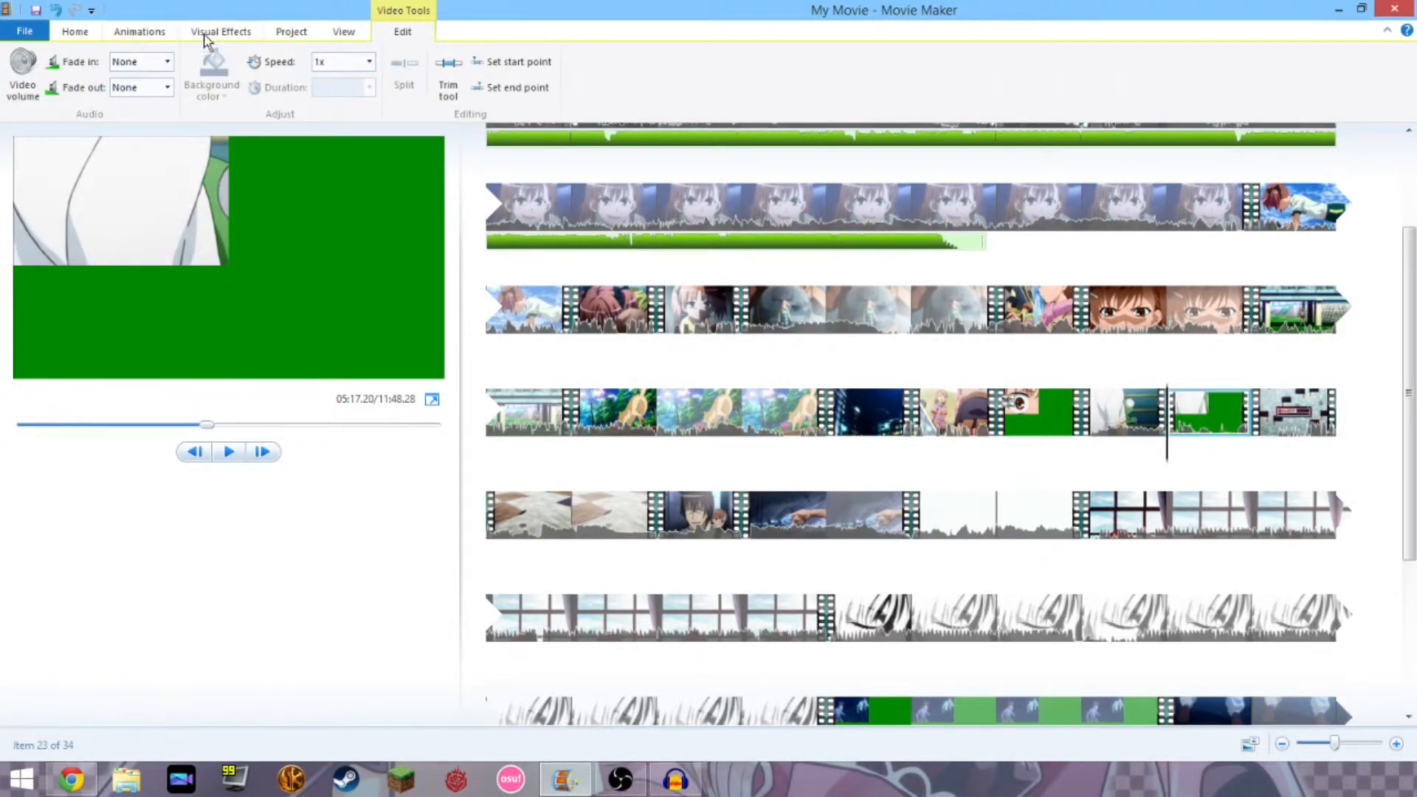
pyautogui.click(345, 33)
pyautogui.click(212, 33)
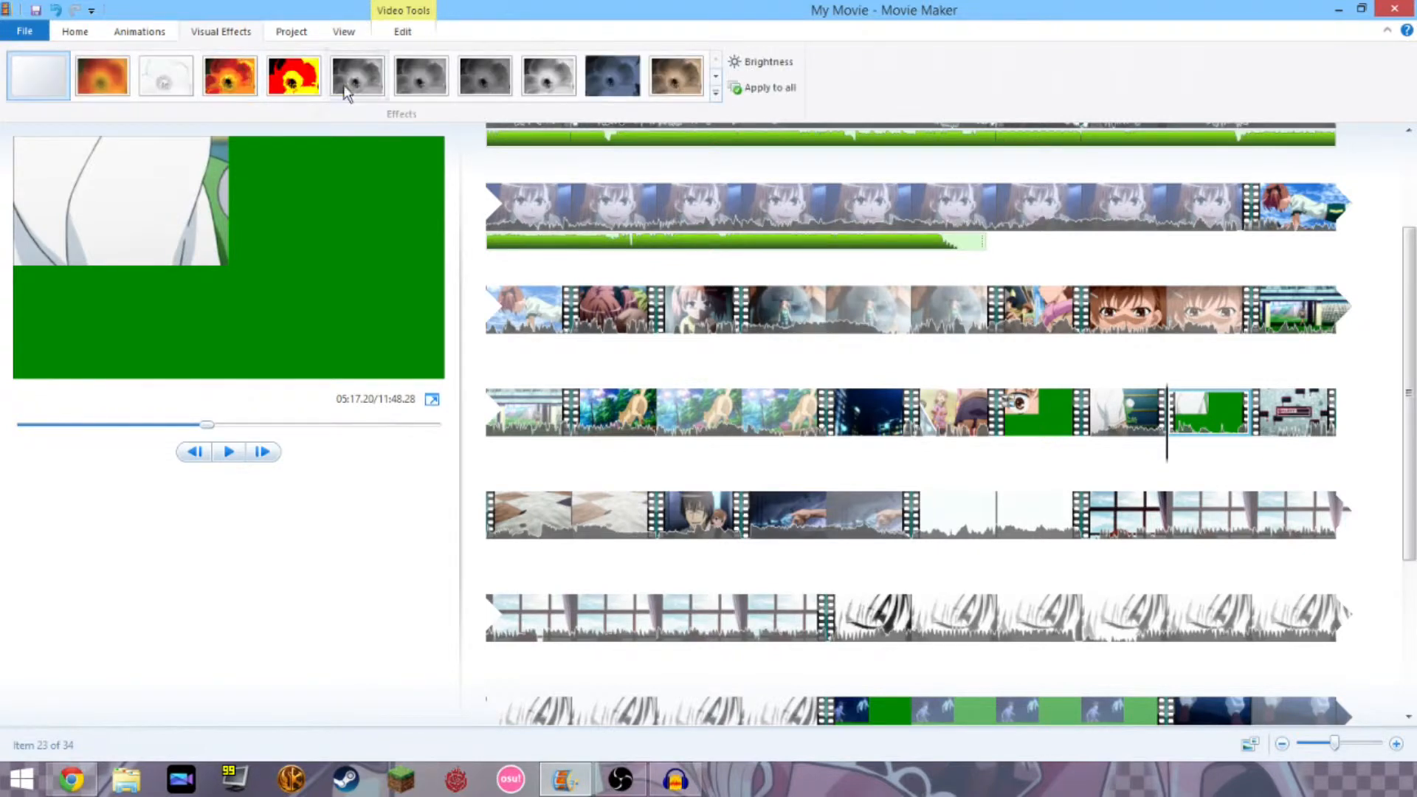
pyautogui.click(716, 76)
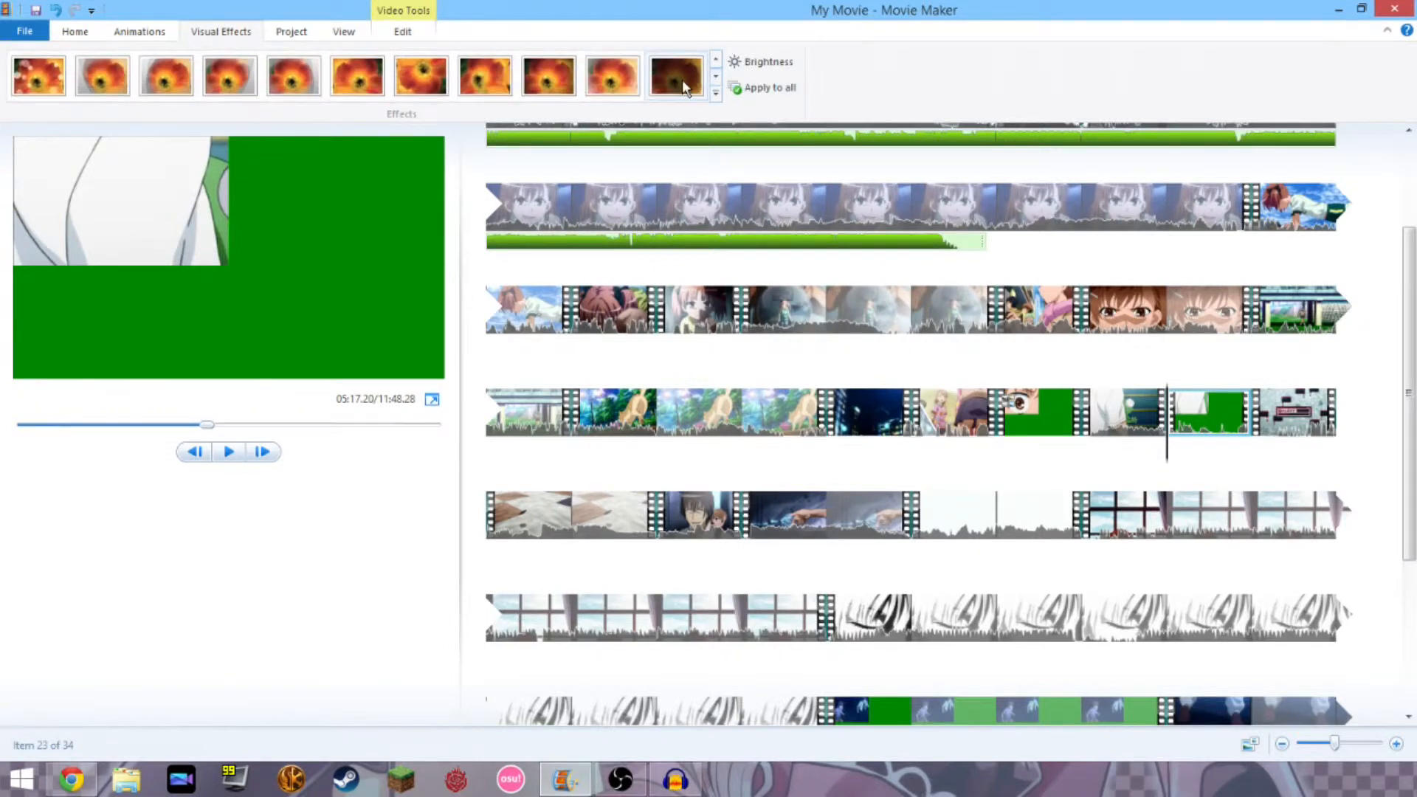
pyautogui.click(612, 75)
# Review clip 20, undo the splits and added effects, and move the play position to mid-clip.
pyautogui.click(924, 421)
pyautogui.press('space')
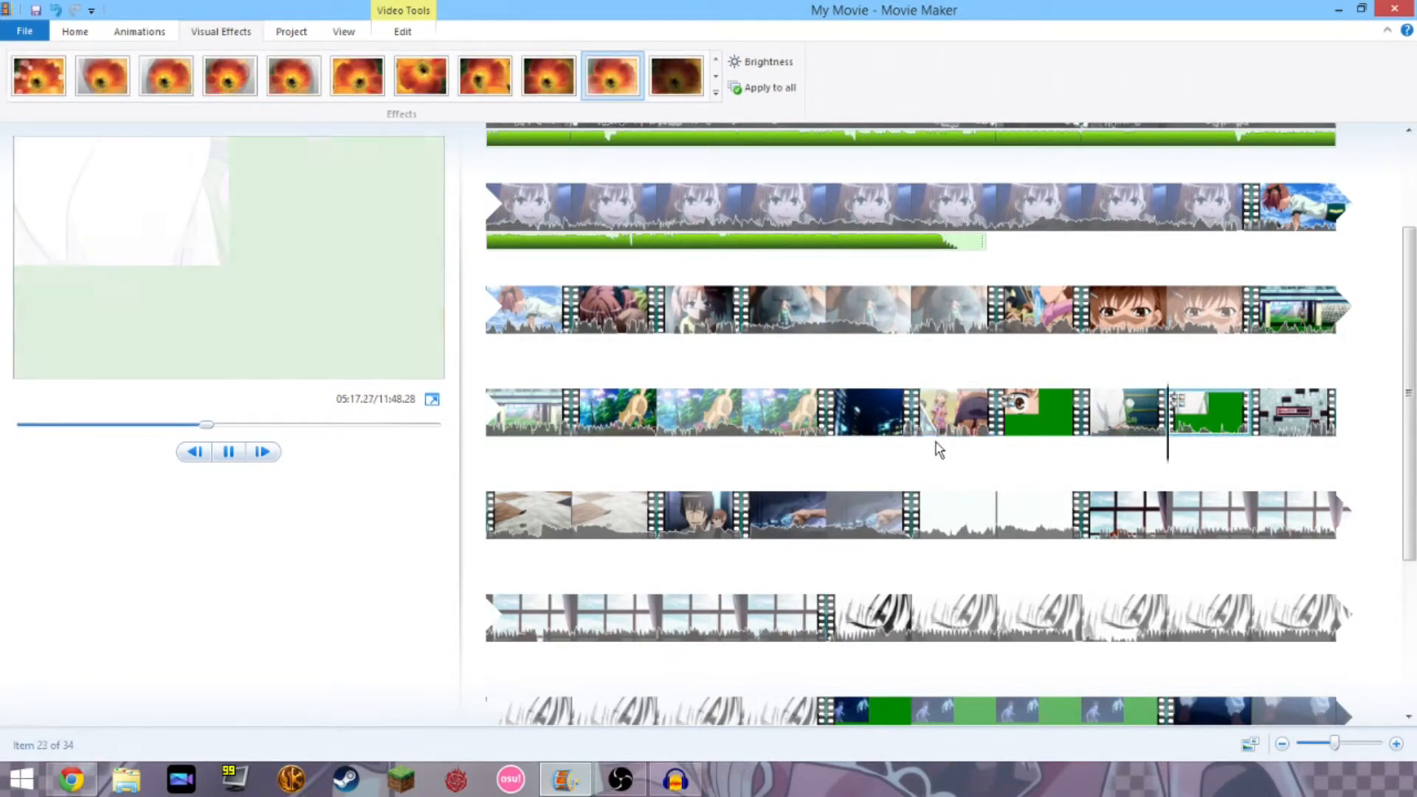
pyautogui.click(919, 421)
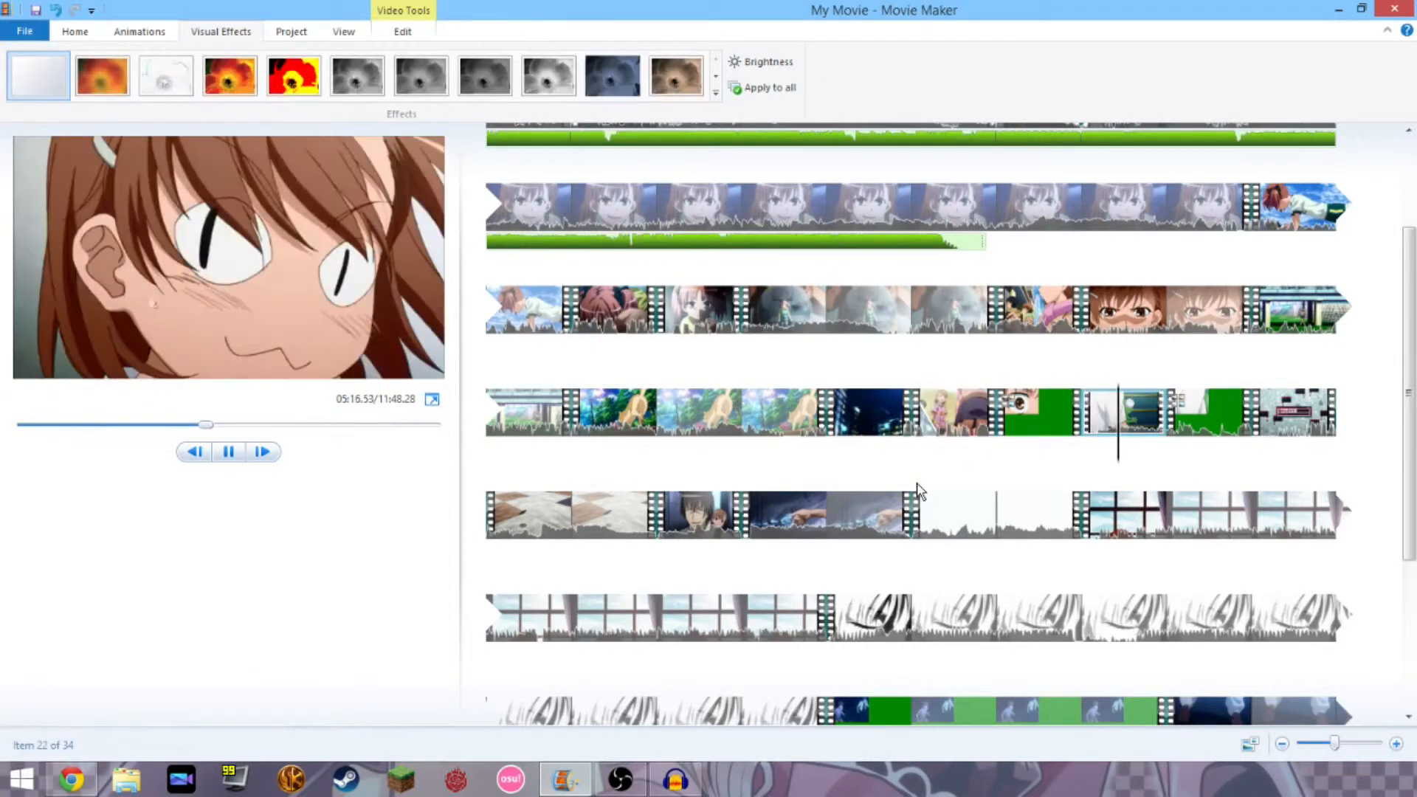
pyautogui.press('space')
pyautogui.press('Right')
pyautogui.hotkey('ctrl', 'z')
pyautogui.hotkey('ctrl', 'z')
pyautogui.hotkey('ctrl', 'z')
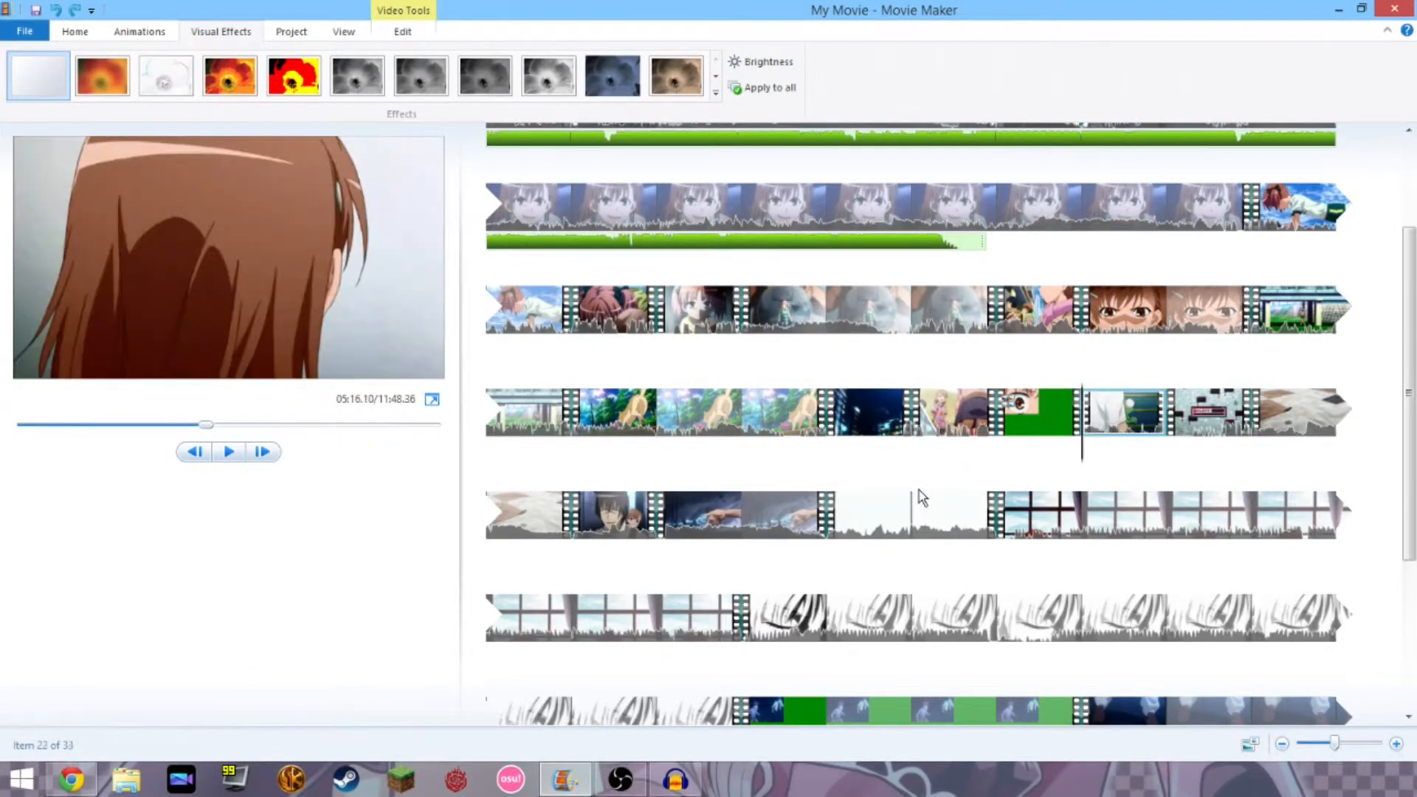
pyautogui.moveTo(910, 453); pyautogui.dragTo(971, 462)
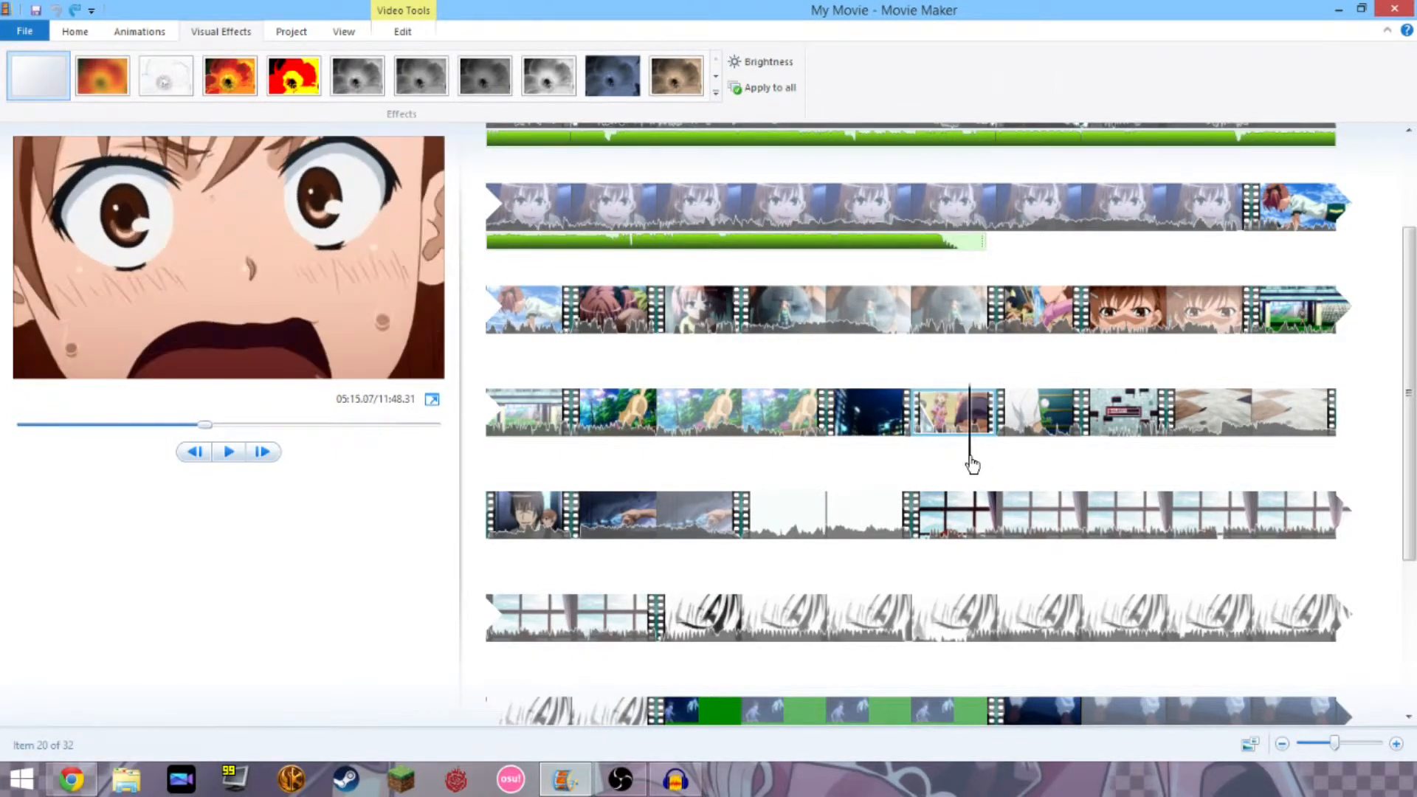
# Split the clip at mid-point and browse to the last row of visual effects.
pyautogui.click(402, 32)
pyautogui.click(403, 70)
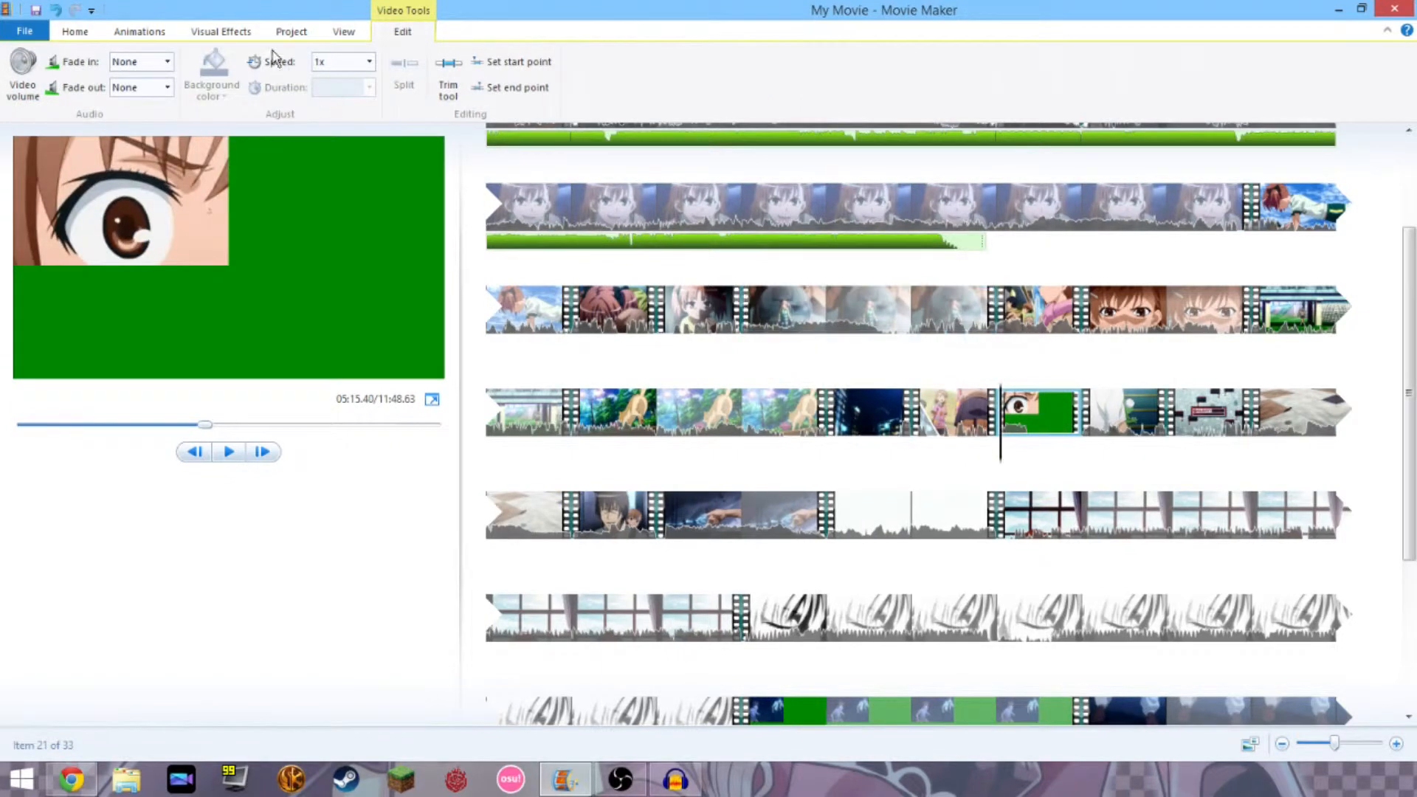
pyautogui.click(222, 32)
pyautogui.click(713, 76)
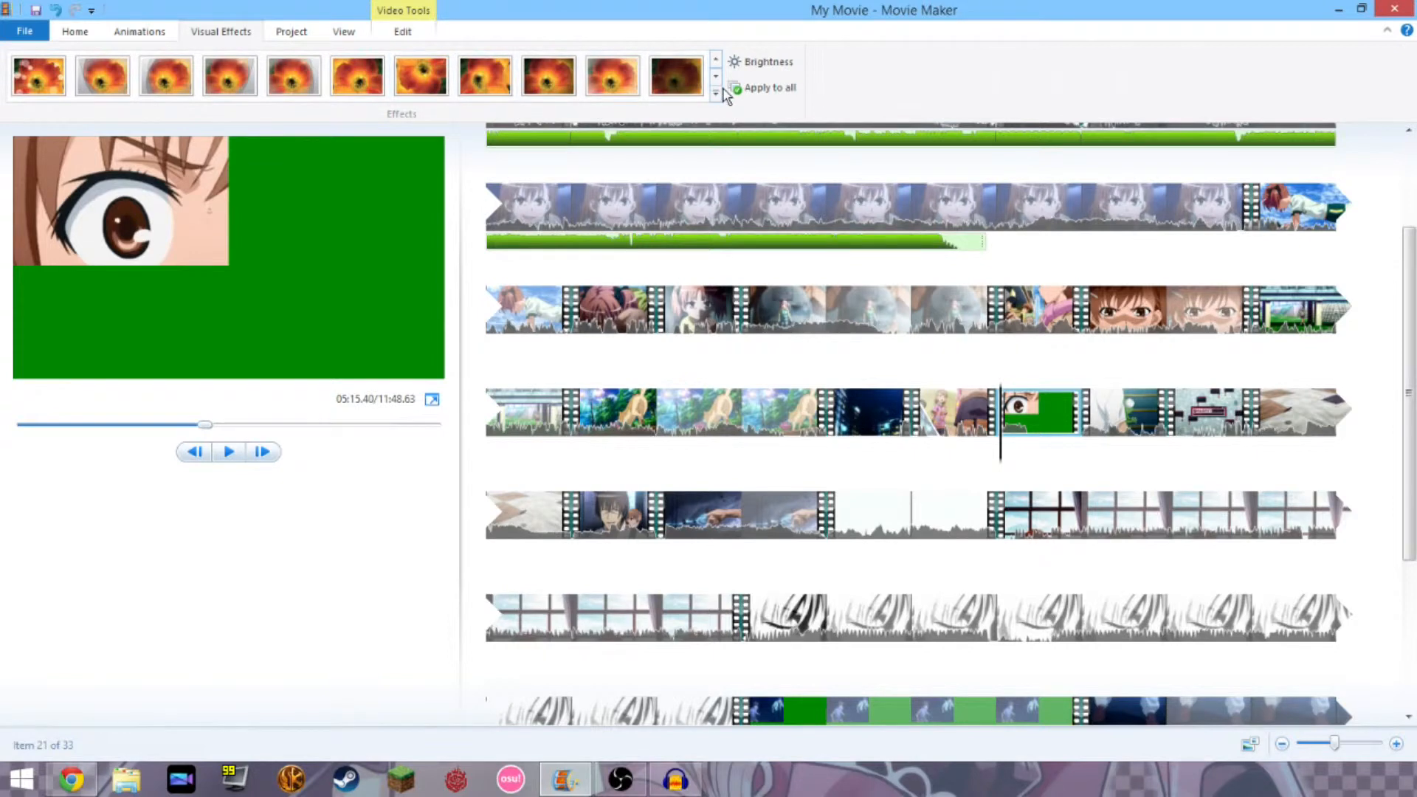
pyautogui.click(716, 78)
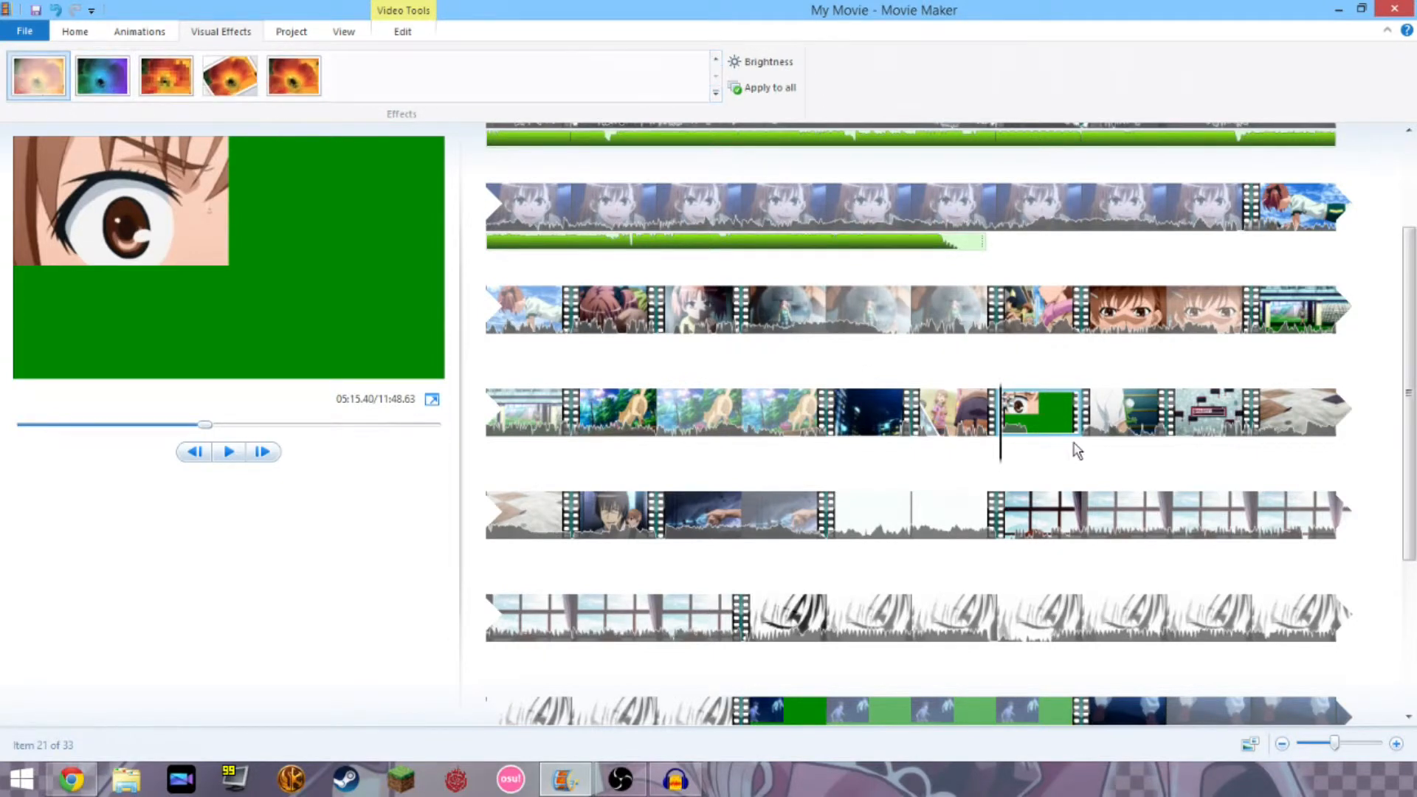
# Split the following clip slightly later, reselect the previous clip, and browse the last row of effects.
pyautogui.click(1148, 413)
pyautogui.click(1095, 444)
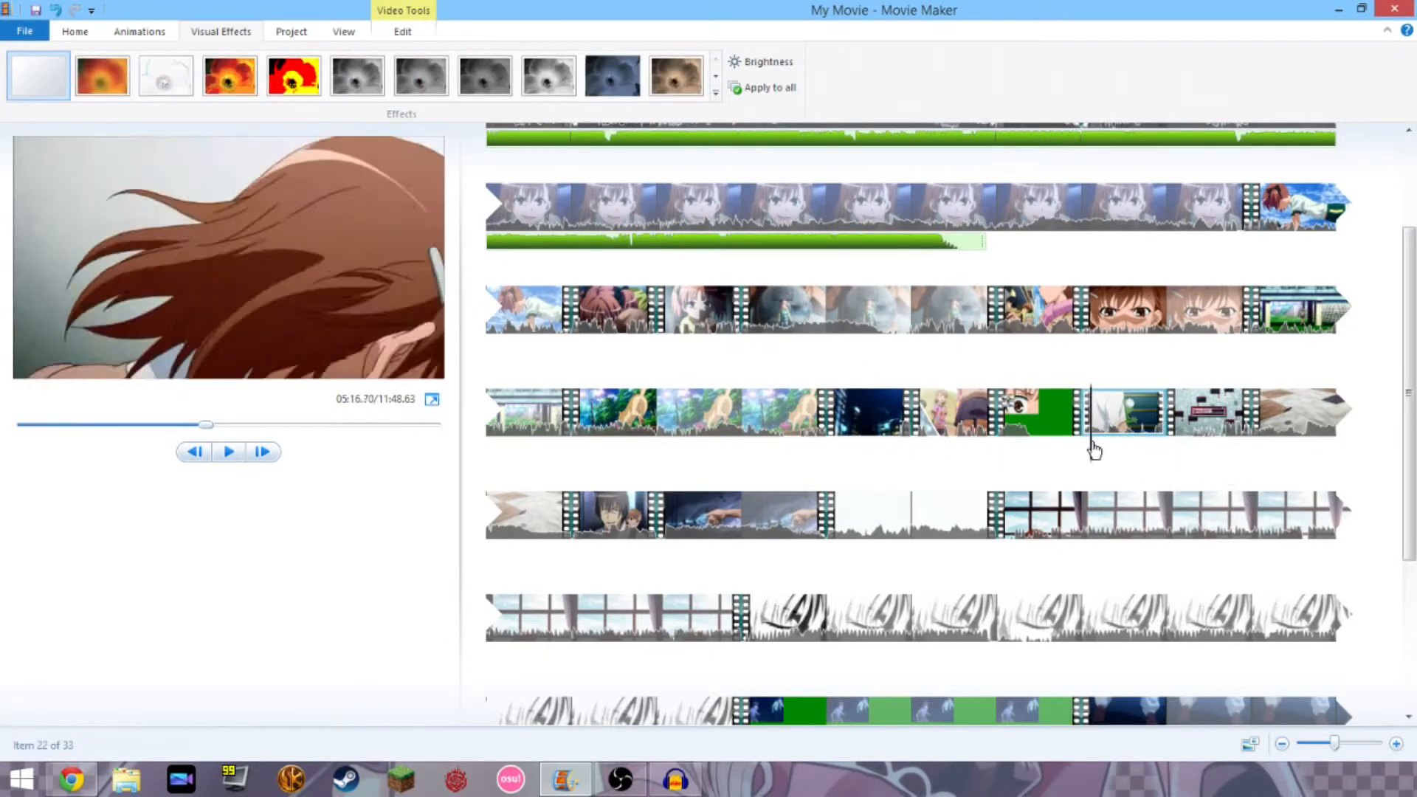
pyautogui.click(1102, 452)
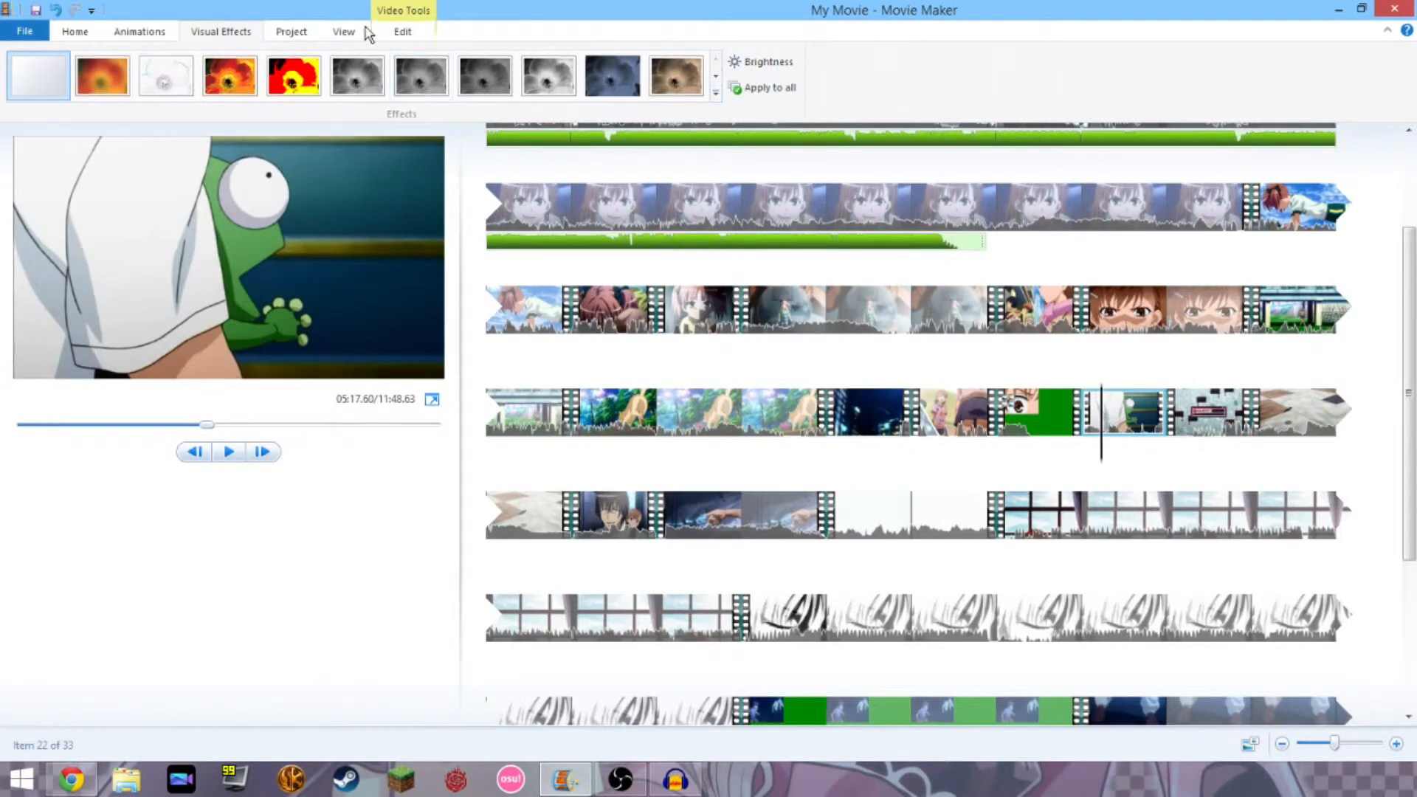
pyautogui.click(391, 31)
pyautogui.click(405, 74)
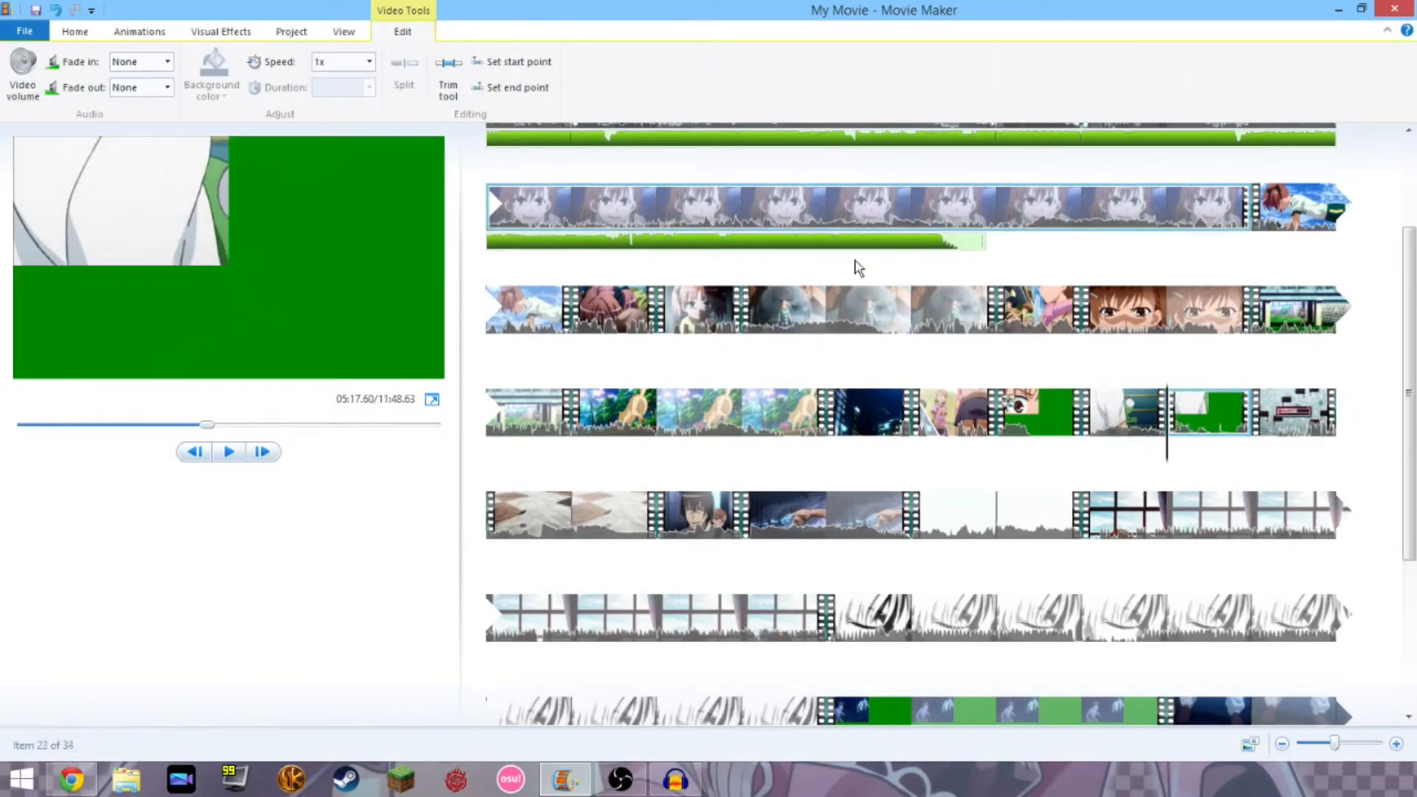
pyautogui.click(1096, 432)
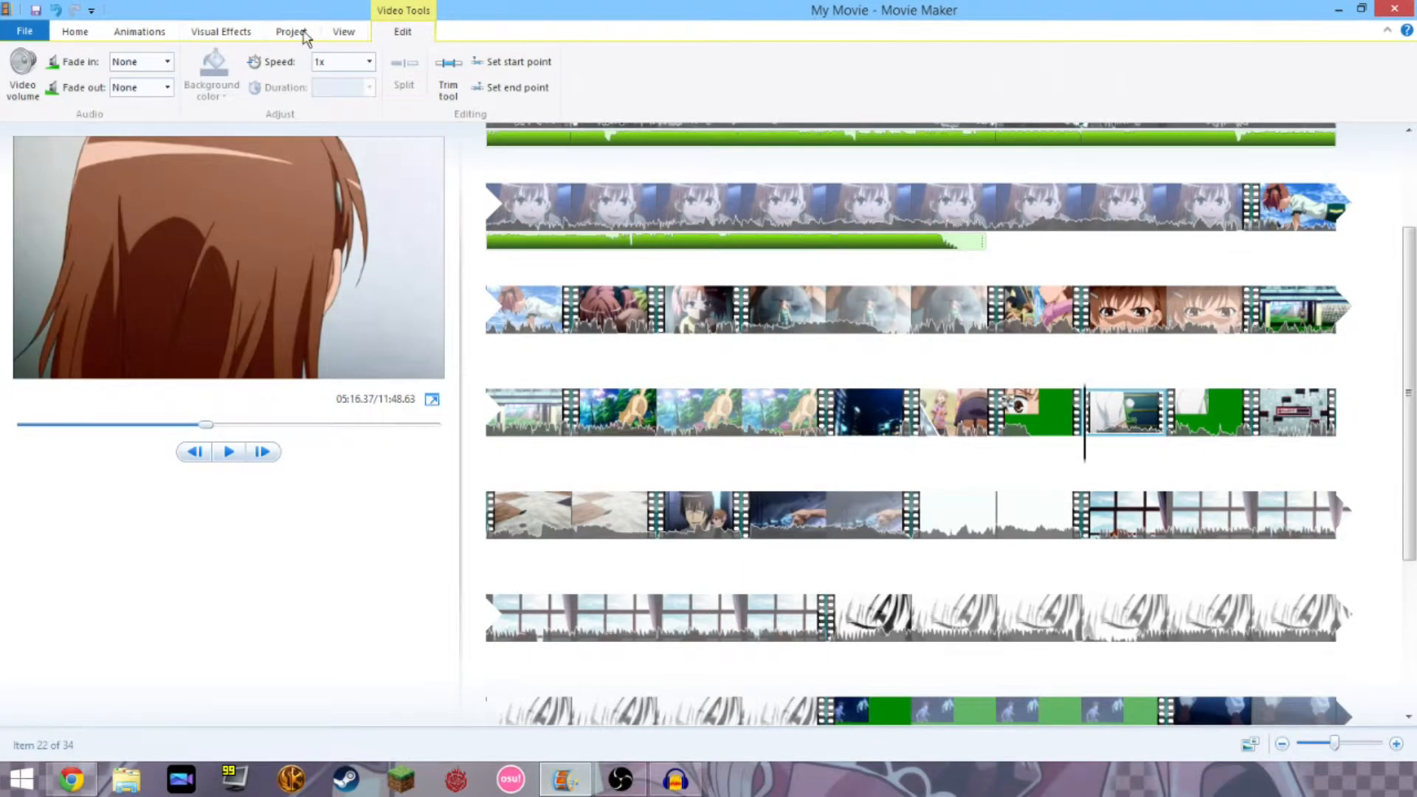
pyautogui.click(226, 33)
pyautogui.click(716, 76)
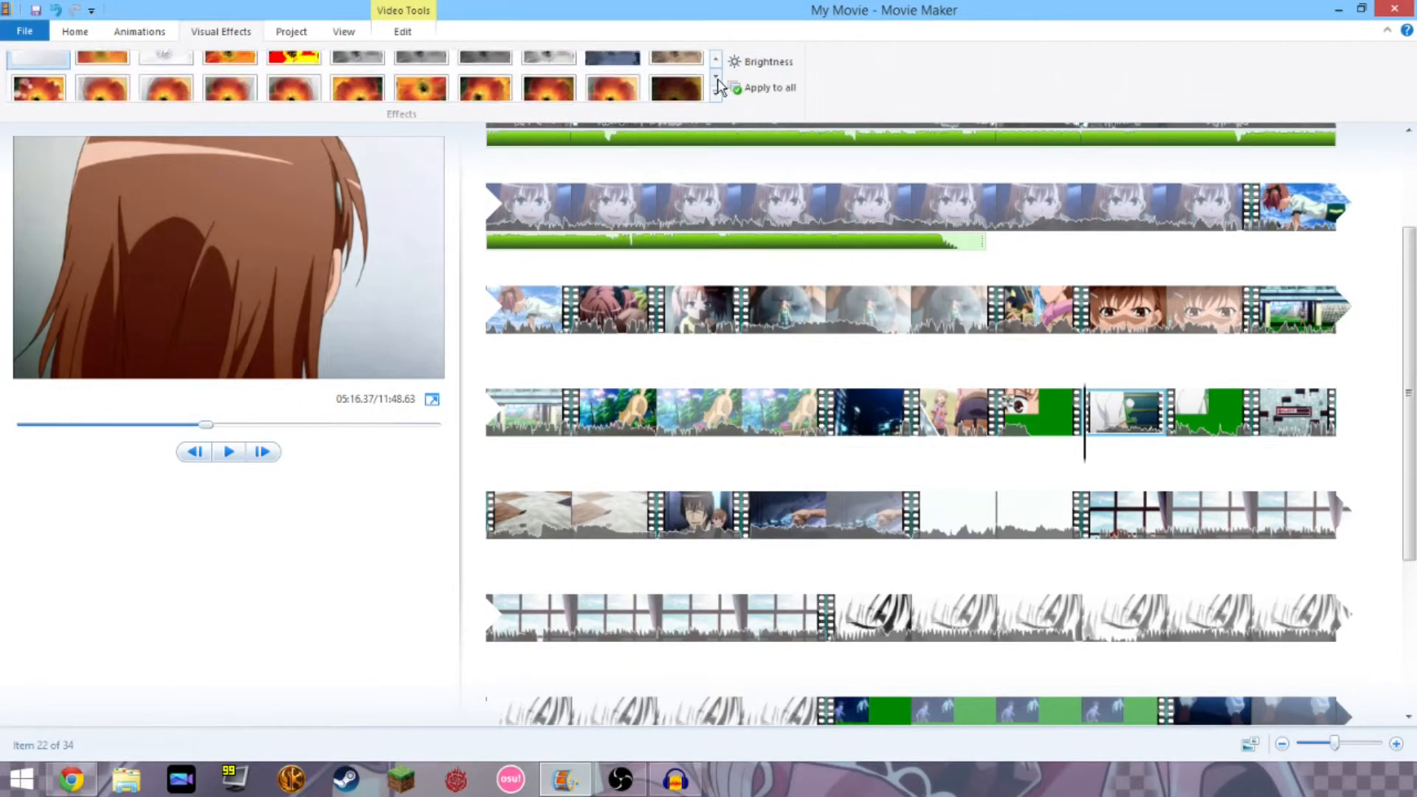
pyautogui.click(716, 76)
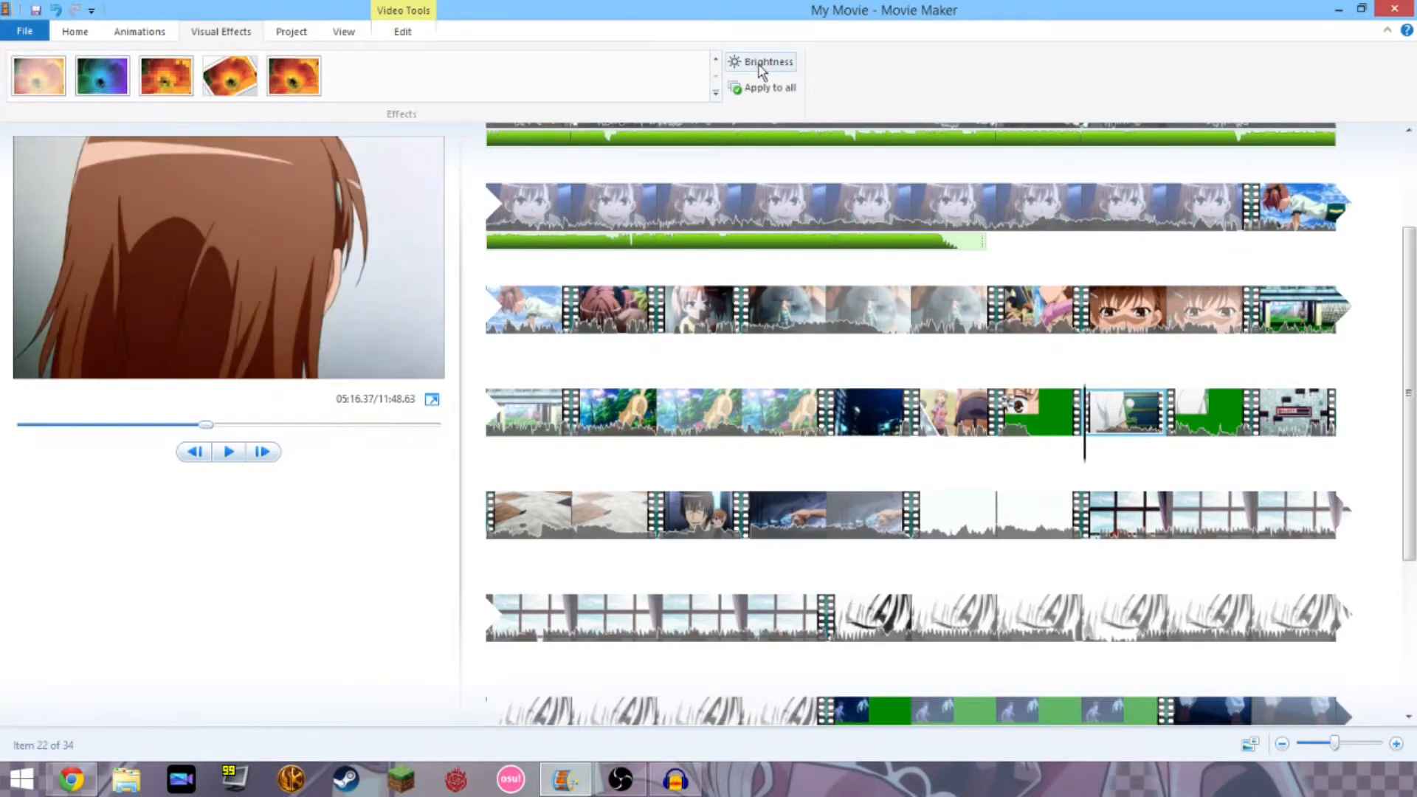
# Select the forest clip, fourth in the first row, then launch Paint from the Start menu.
pyautogui.click(715, 58)
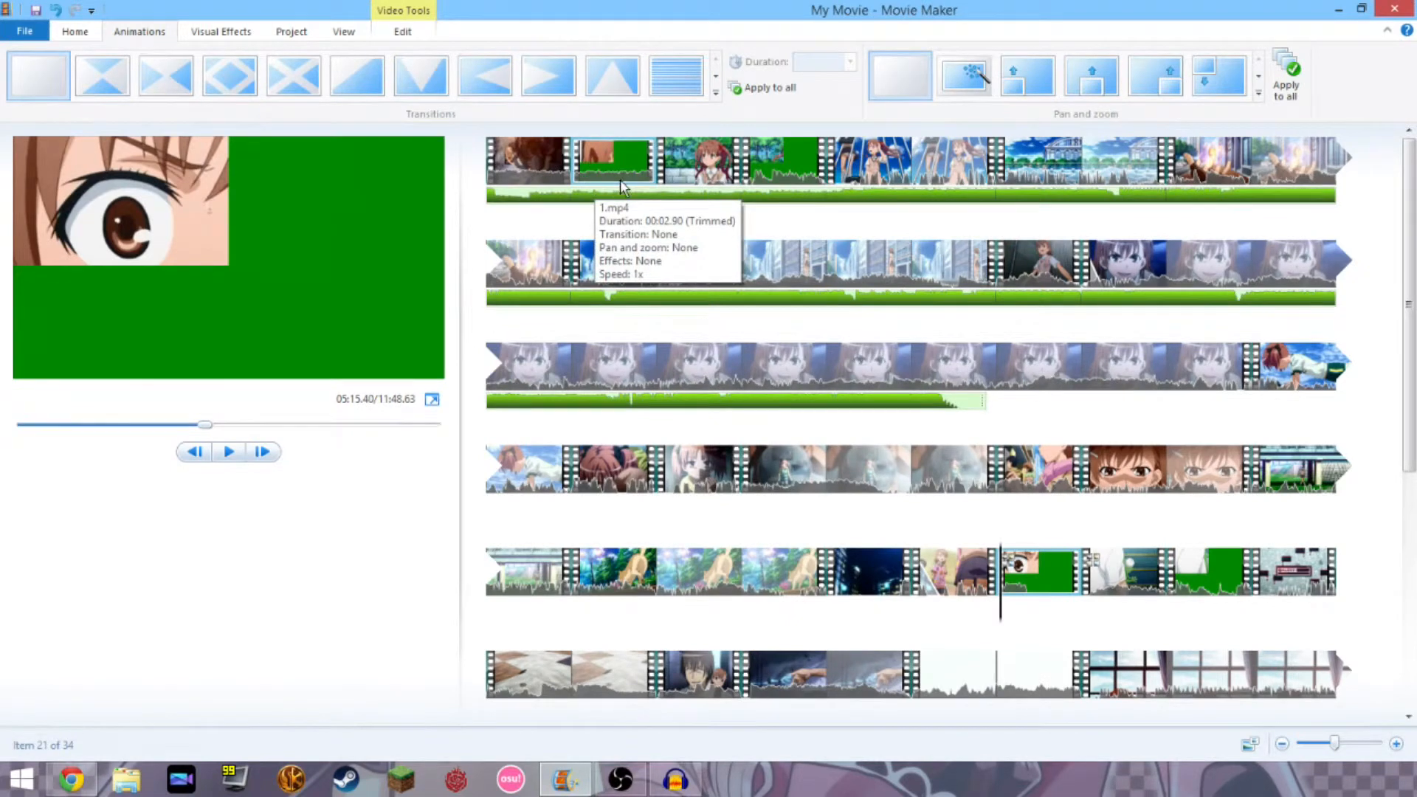
pyautogui.click(620, 187)
pyautogui.click(808, 181)
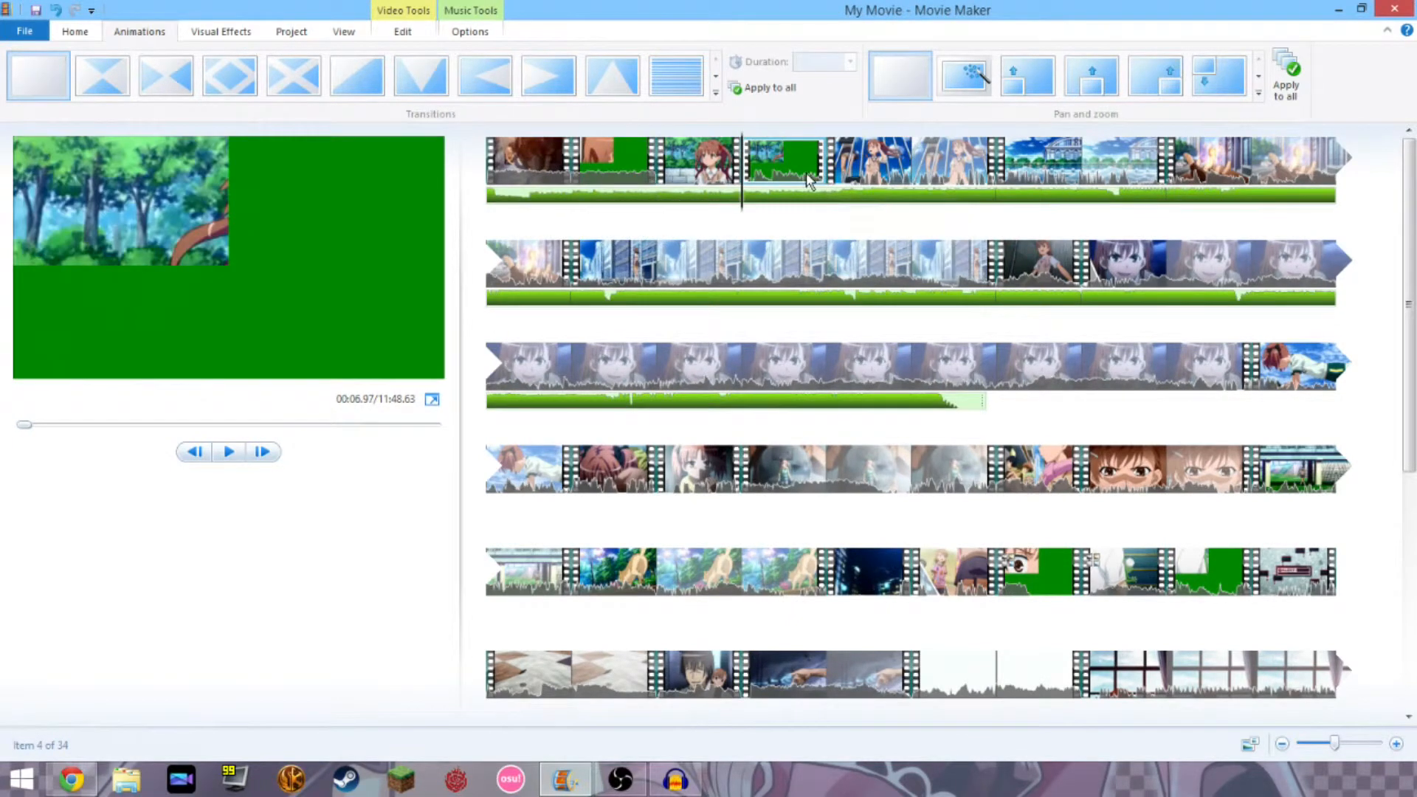
pyautogui.click(730, 183)
pyautogui.click(754, 184)
pyautogui.click(75, 31)
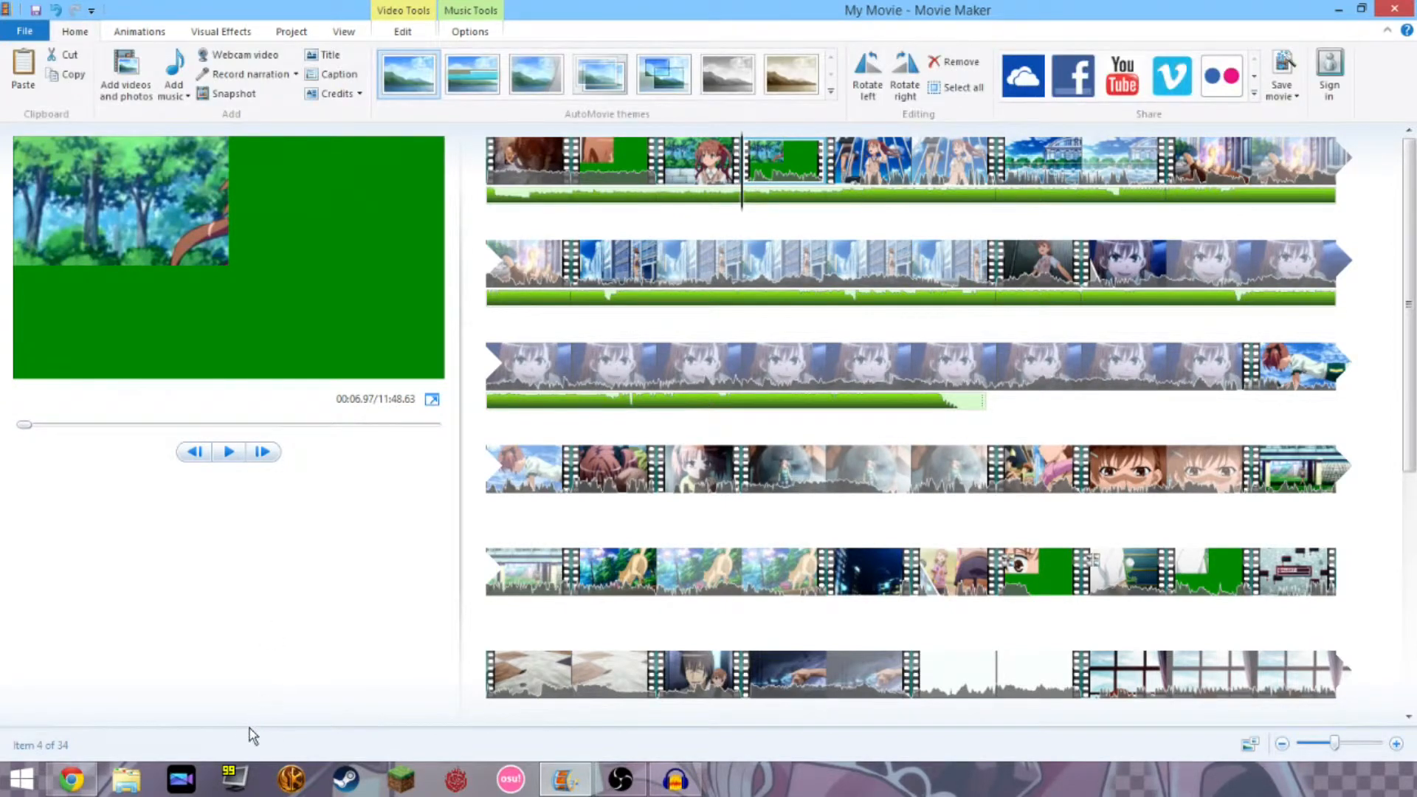
pyautogui.click(21, 779)
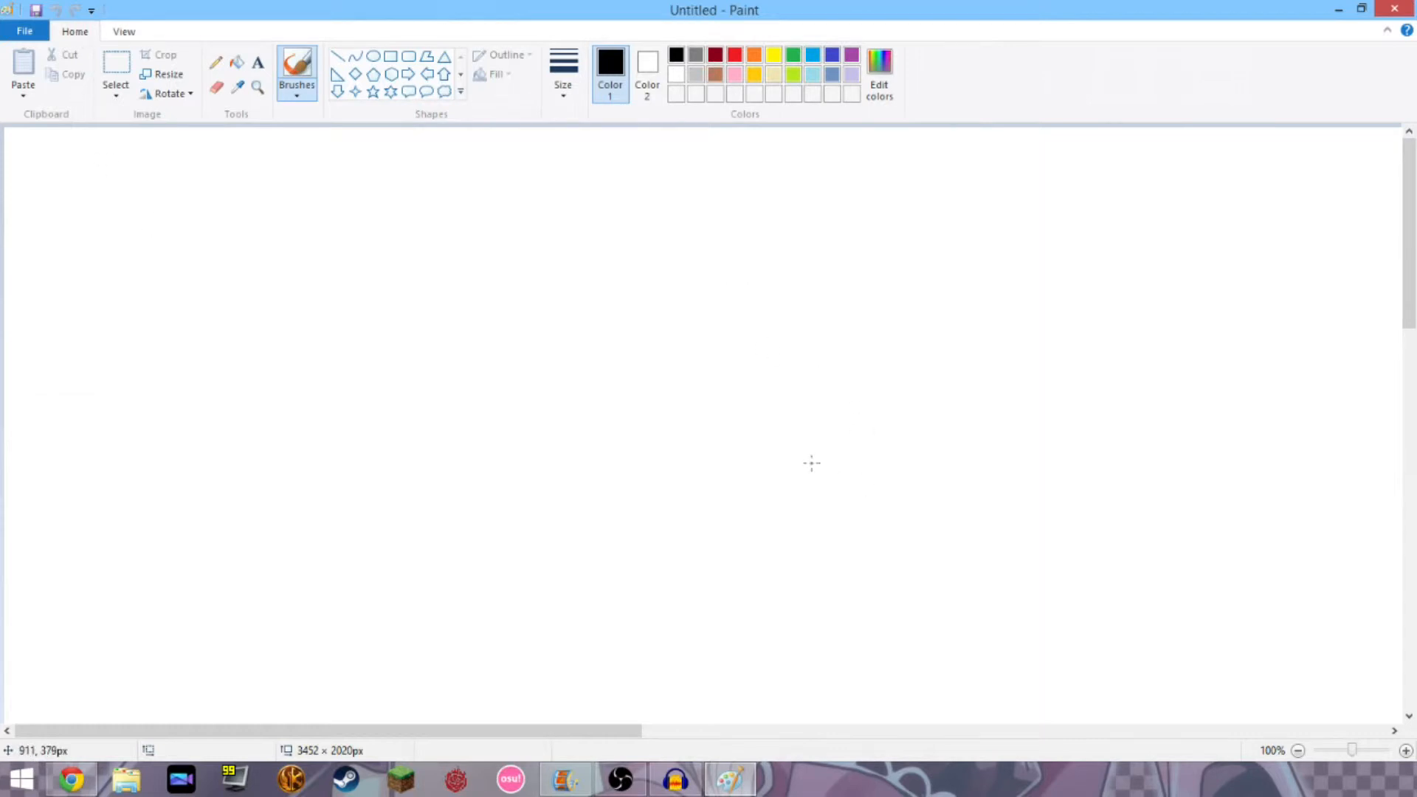
# Zoom out, fill the 3452 × 2020 canvas black with the Fill bucket, and minimize Paint.
pyautogui.scroll(-2, 812, 463)
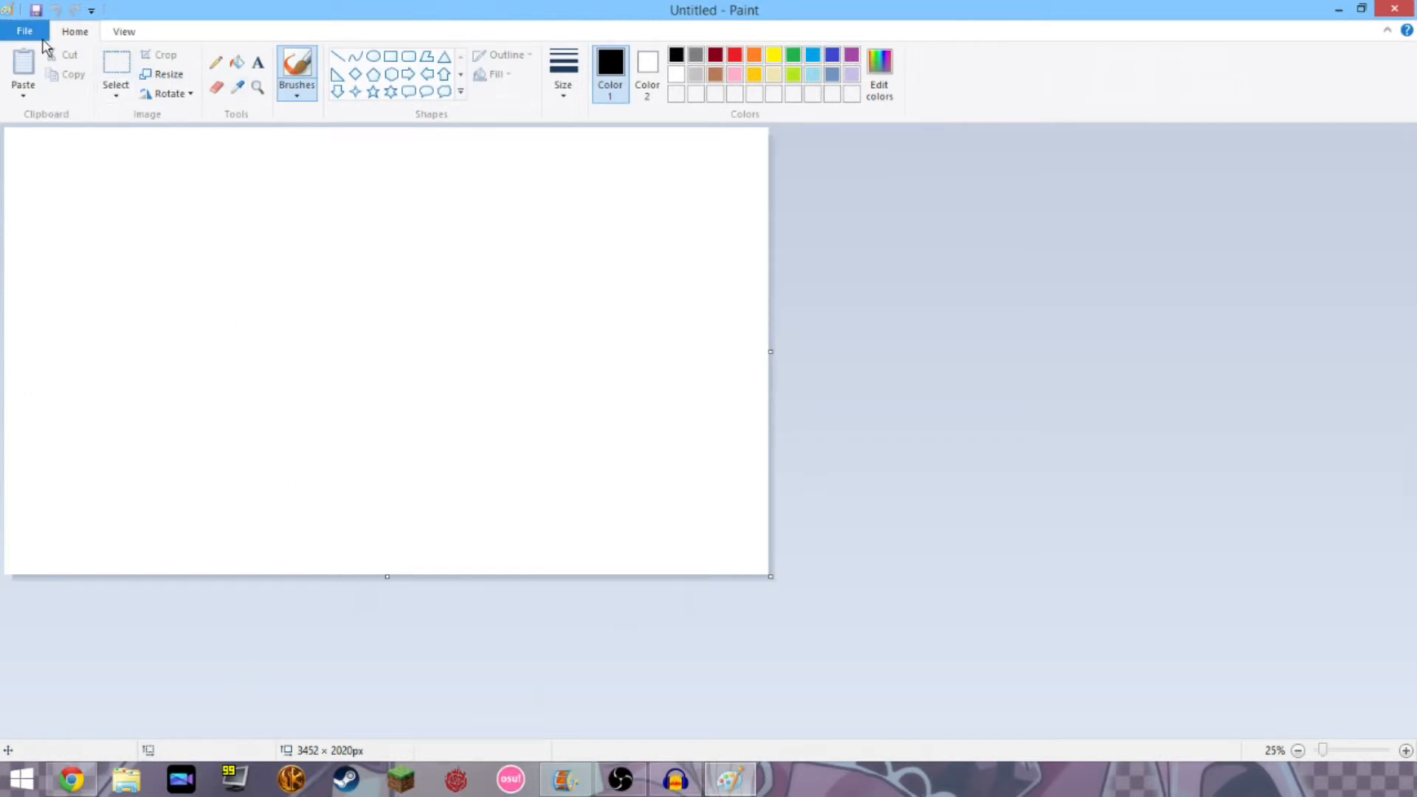
pyautogui.click(236, 62)
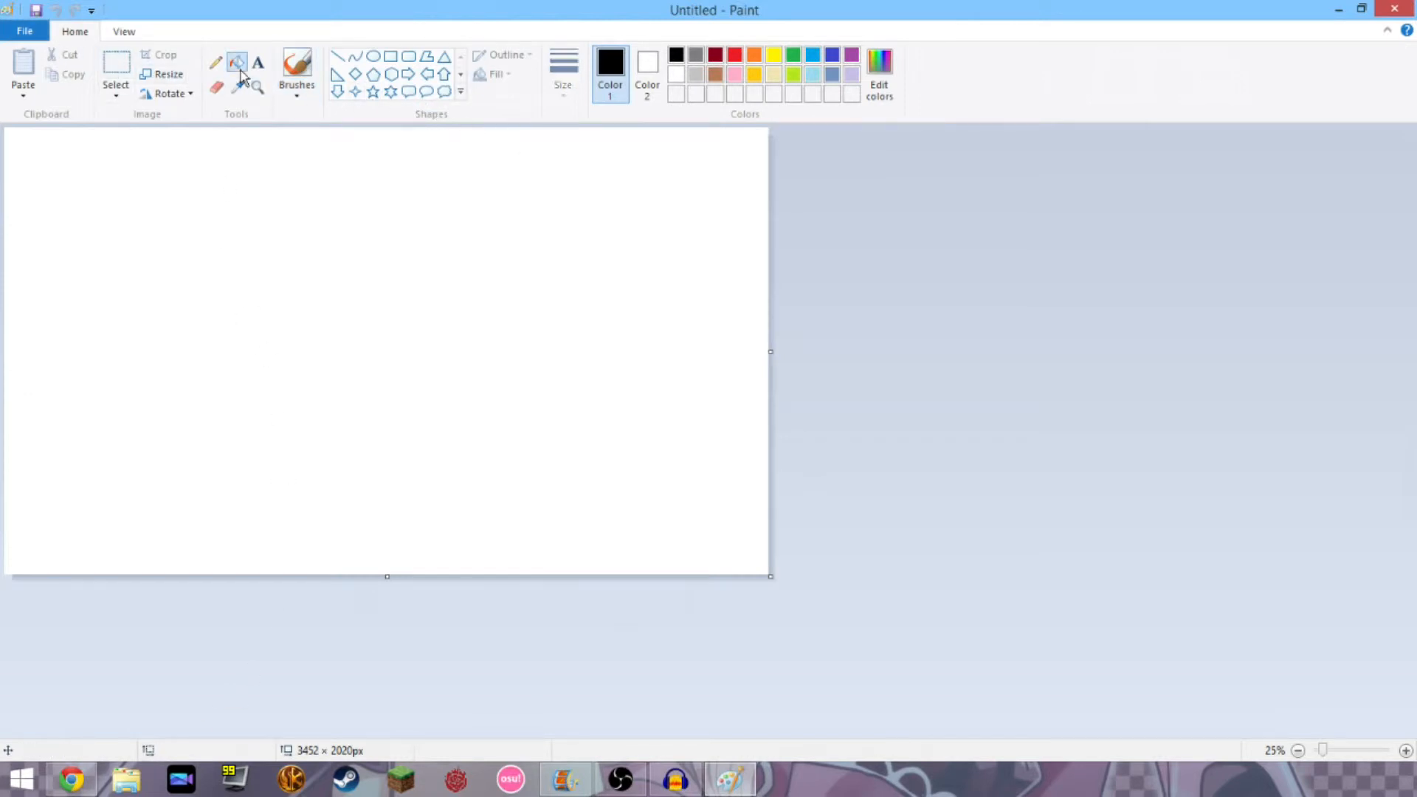
pyautogui.click(287, 176)
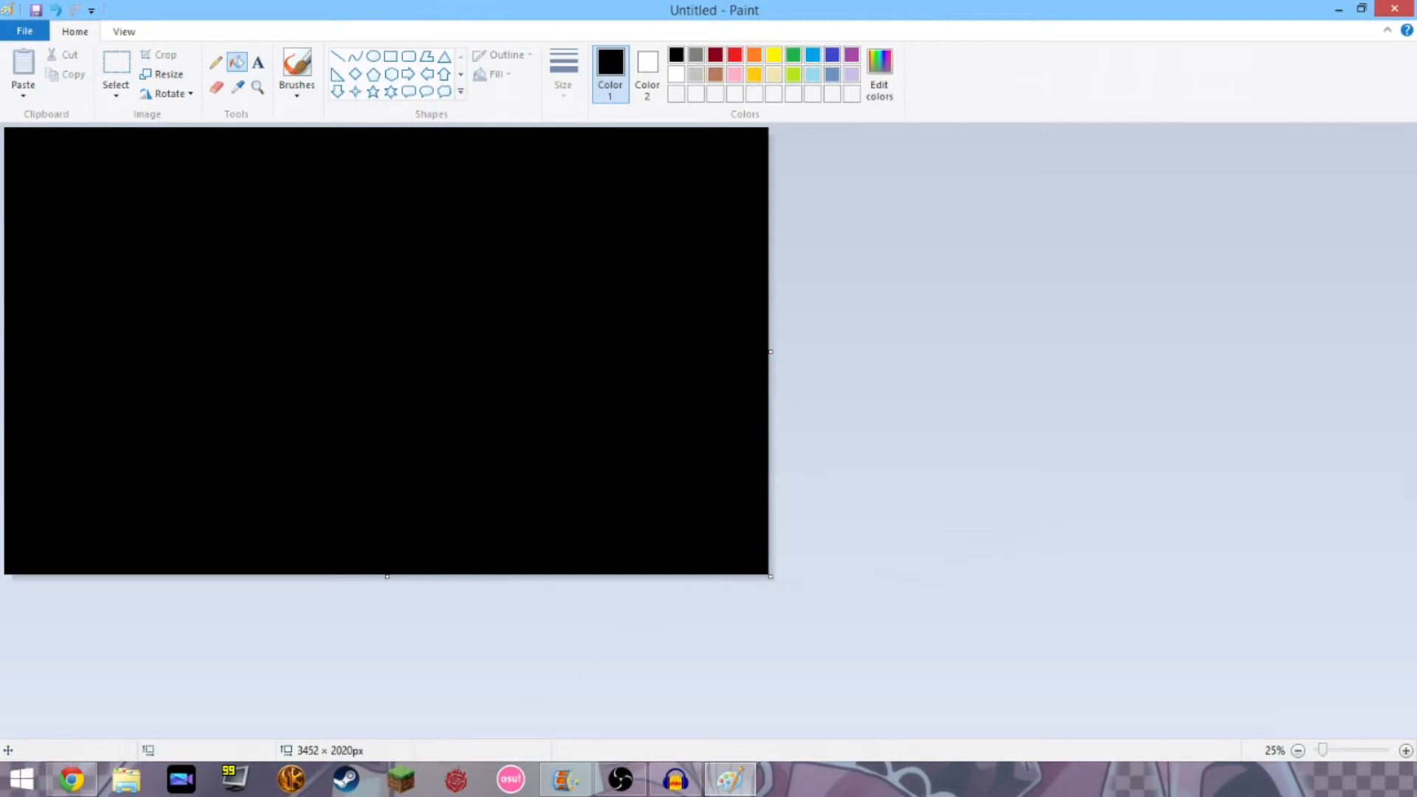
pyautogui.click(1337, 9)
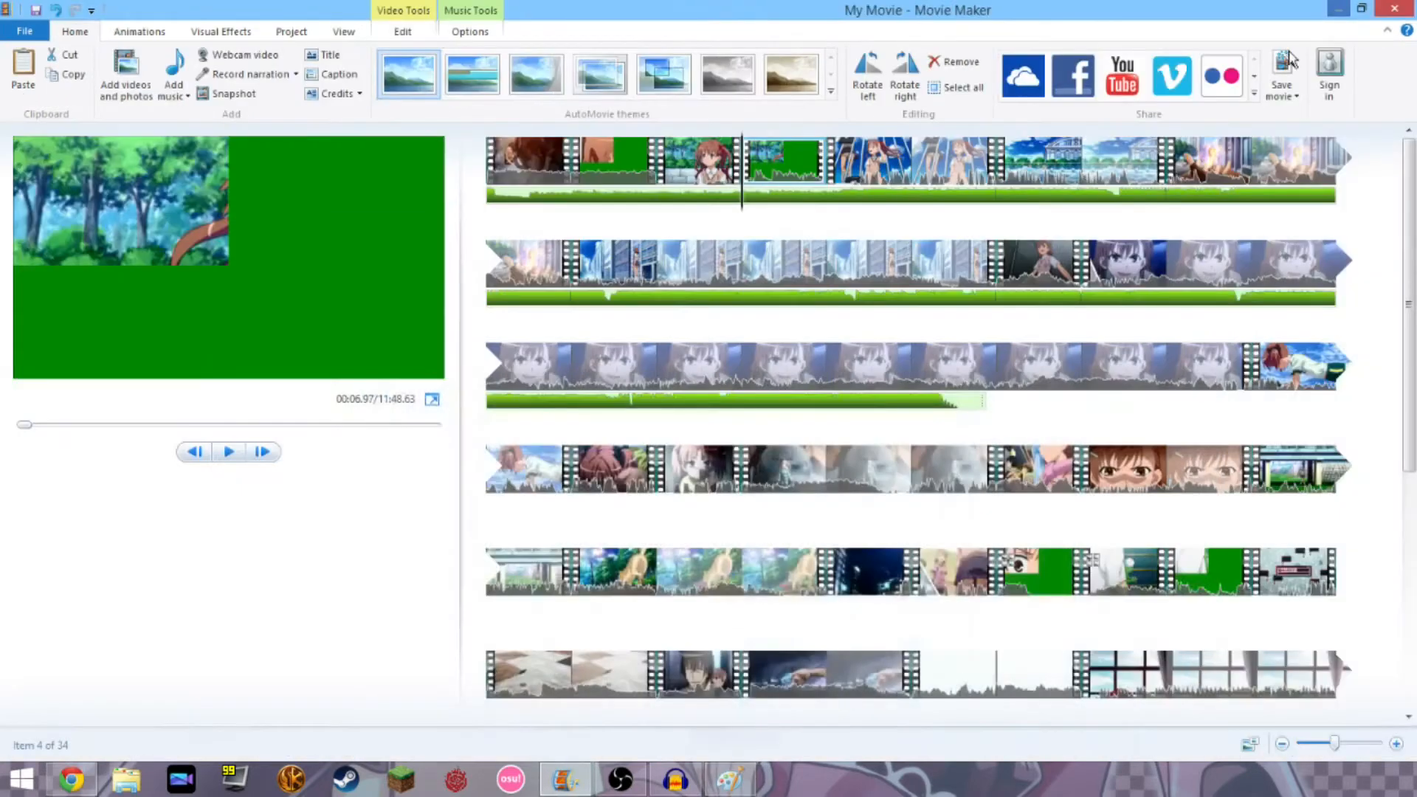
# With the forest clip selected, add black.png from Desktop > Current Edit.
pyautogui.click(1097, 279)
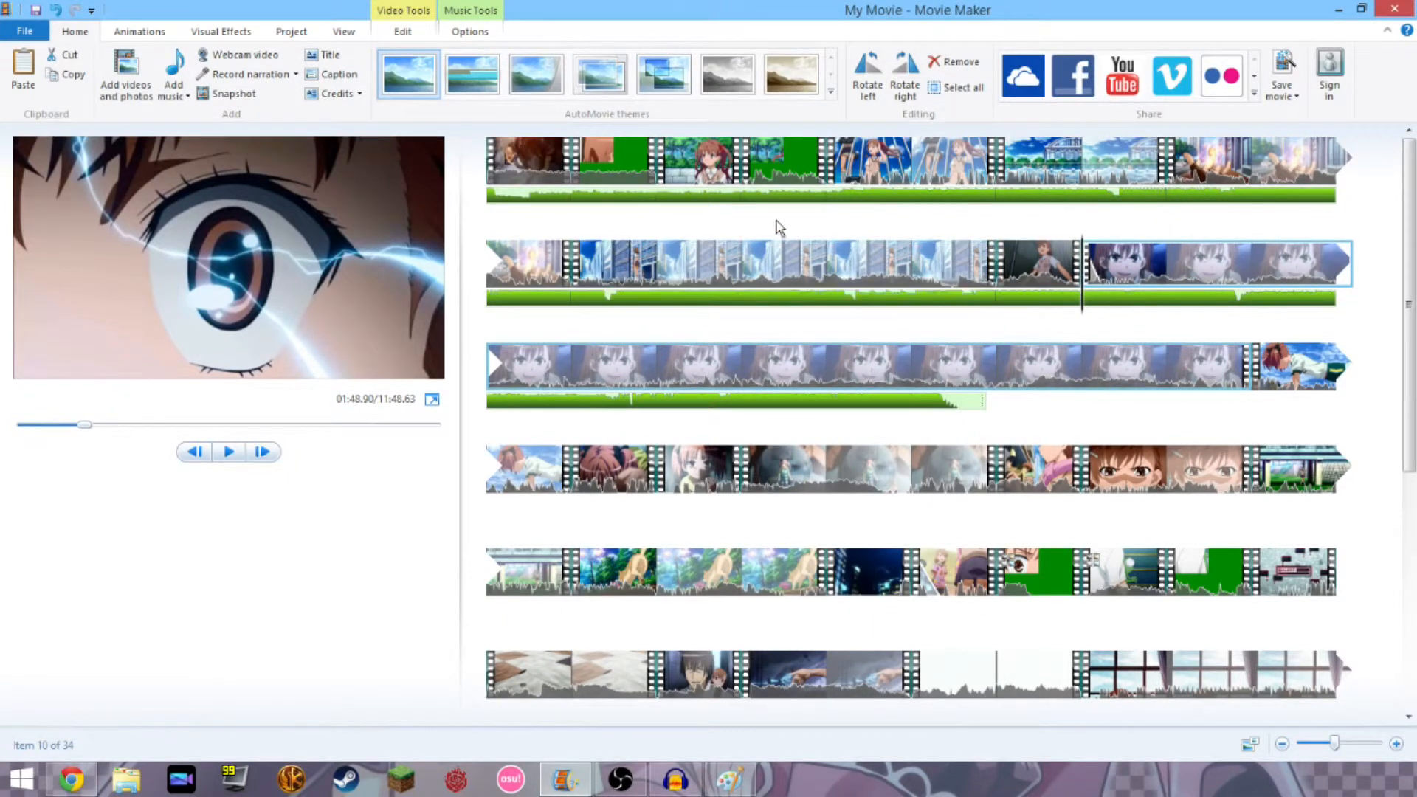
pyautogui.click(751, 169)
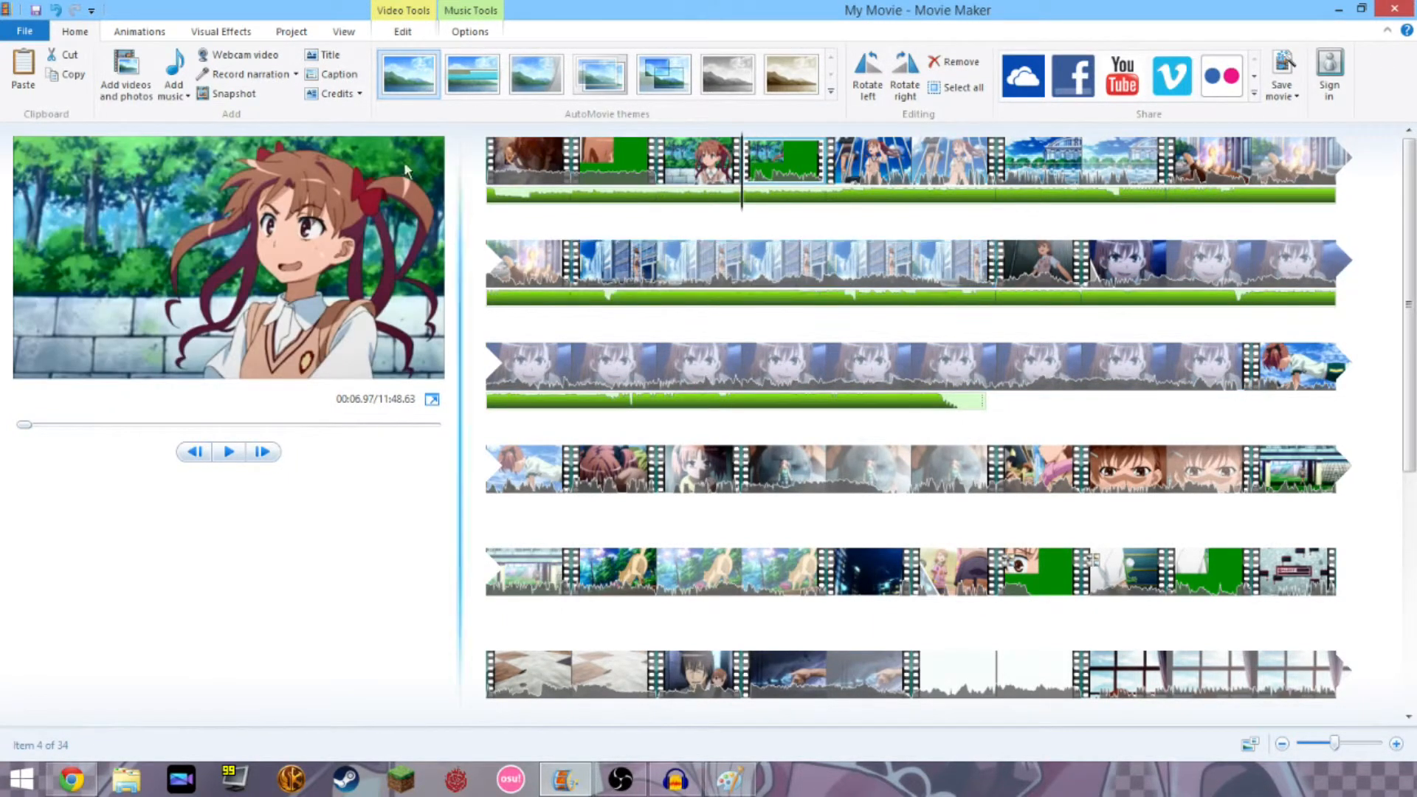
pyautogui.click(107, 71)
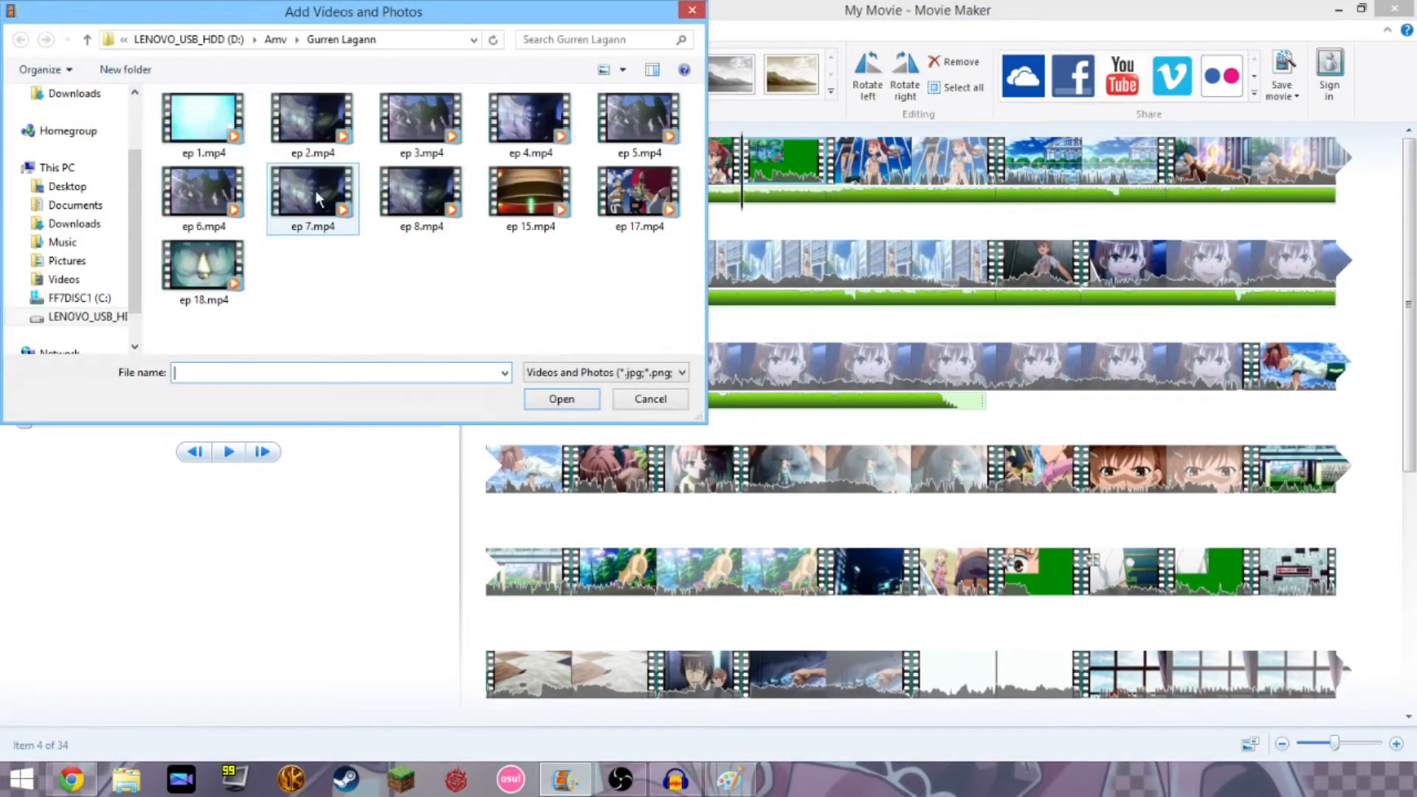
pyautogui.click(122, 188)
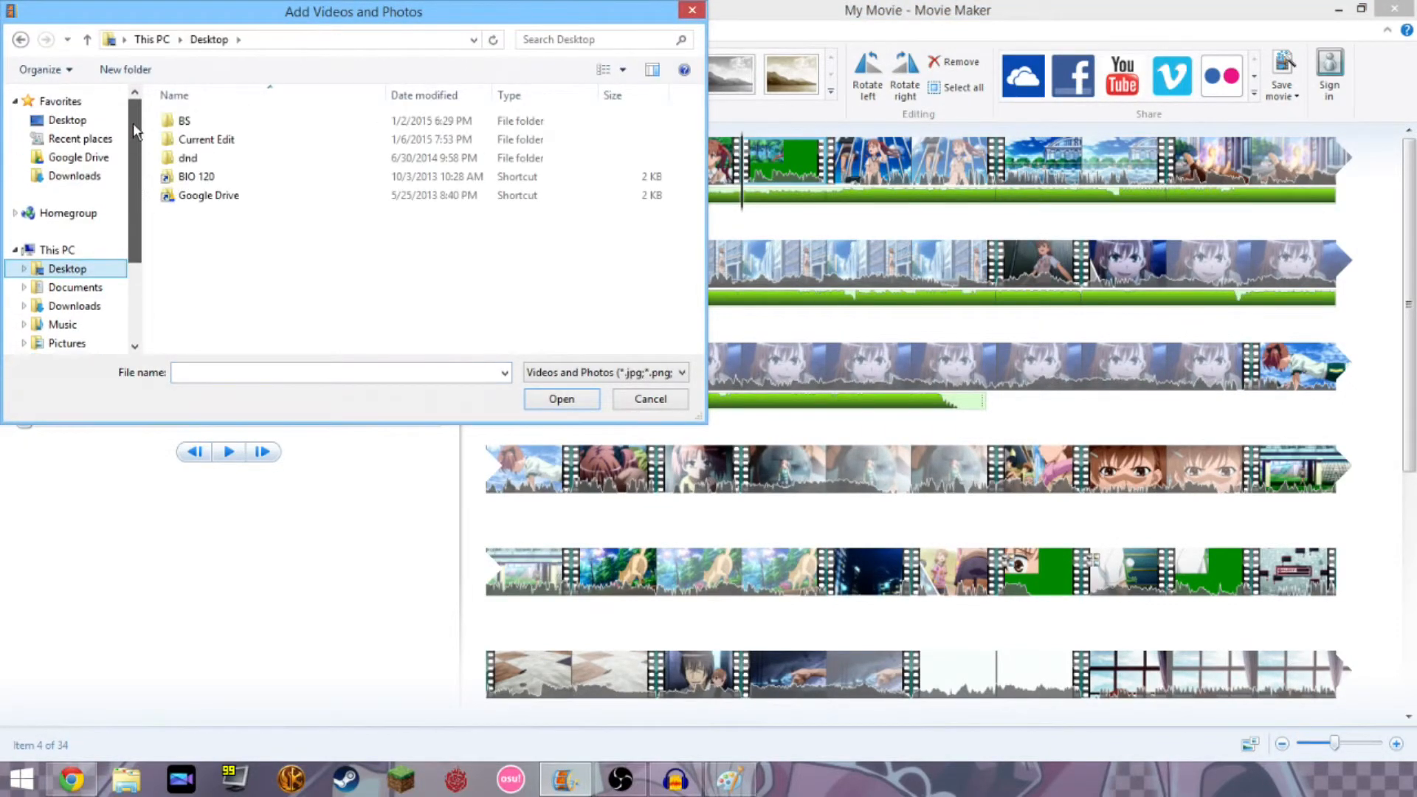
pyautogui.doubleClick(184, 139)
pyautogui.doubleClick(611, 254)
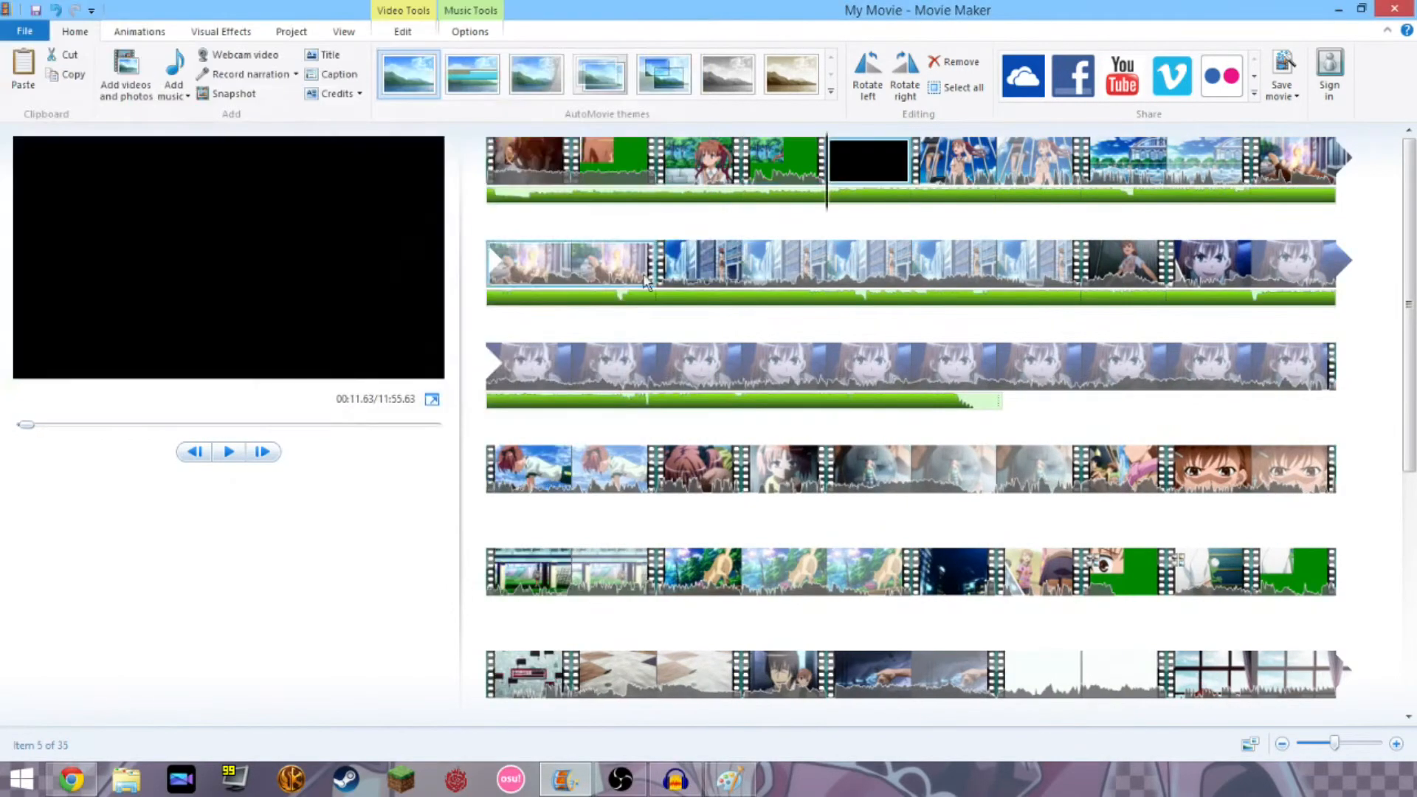
# Drag the black clip one slot earlier so it follows the third clip.
pyautogui.click(753, 166)
pyautogui.press('space')
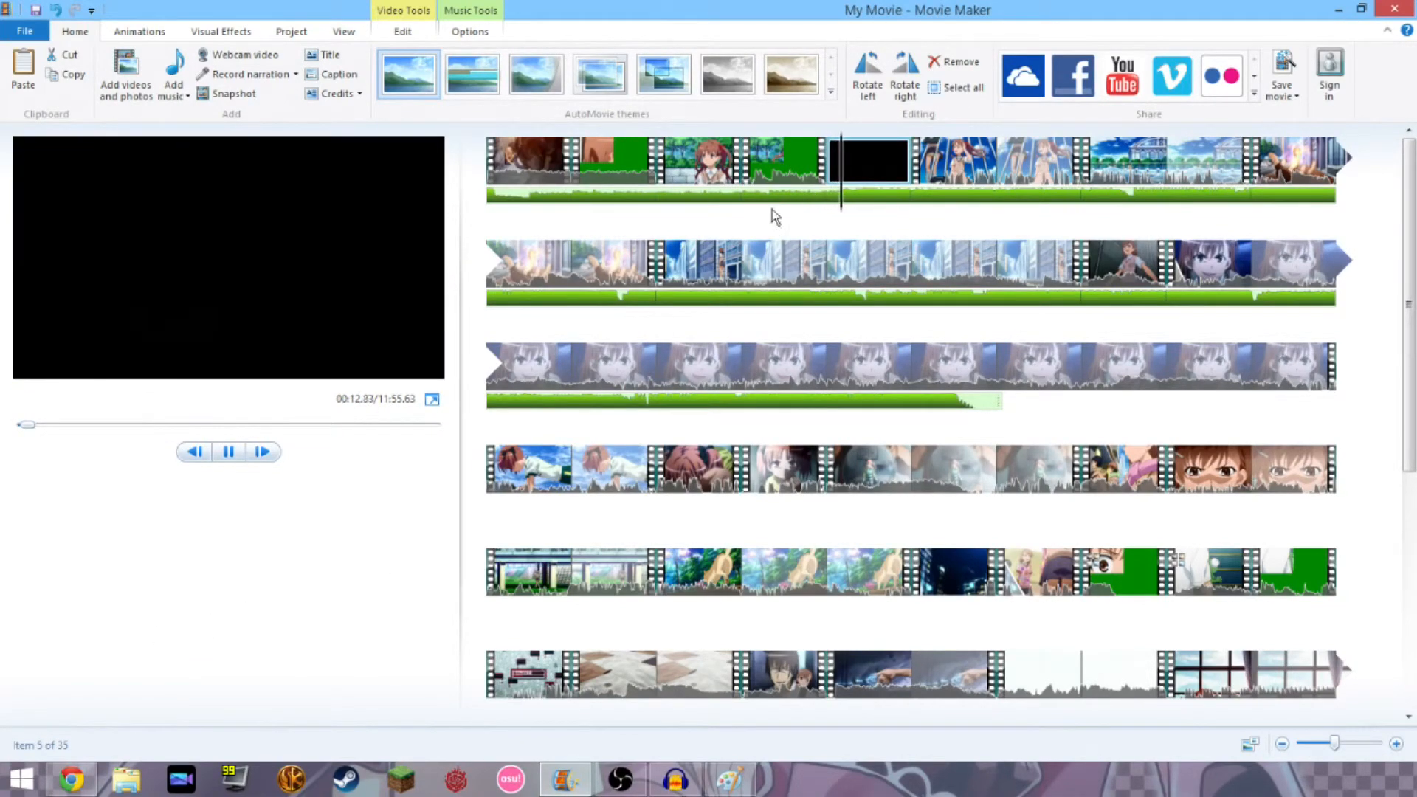
pyautogui.moveTo(892, 176); pyautogui.dragTo(748, 188)
pyautogui.click(719, 188)
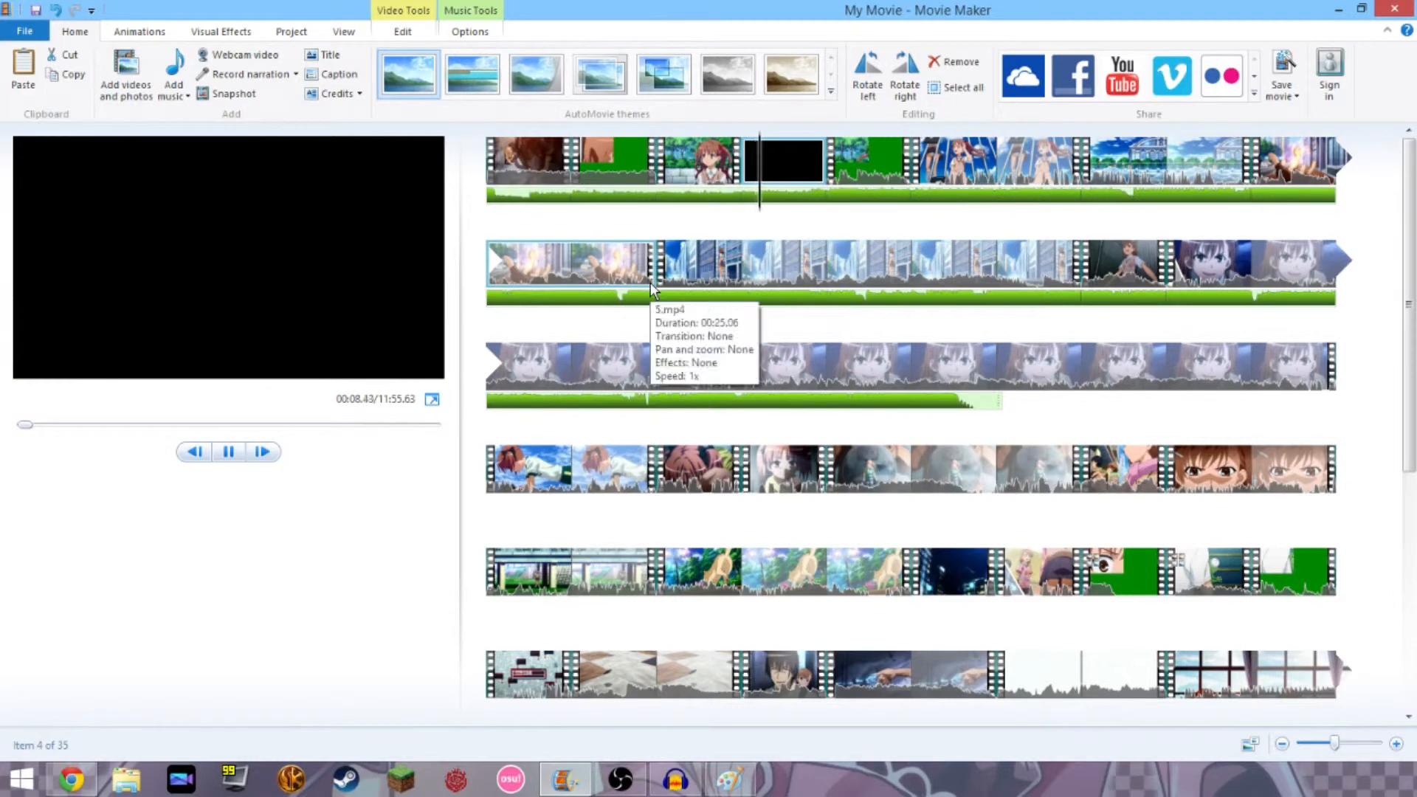
pyautogui.press('space')
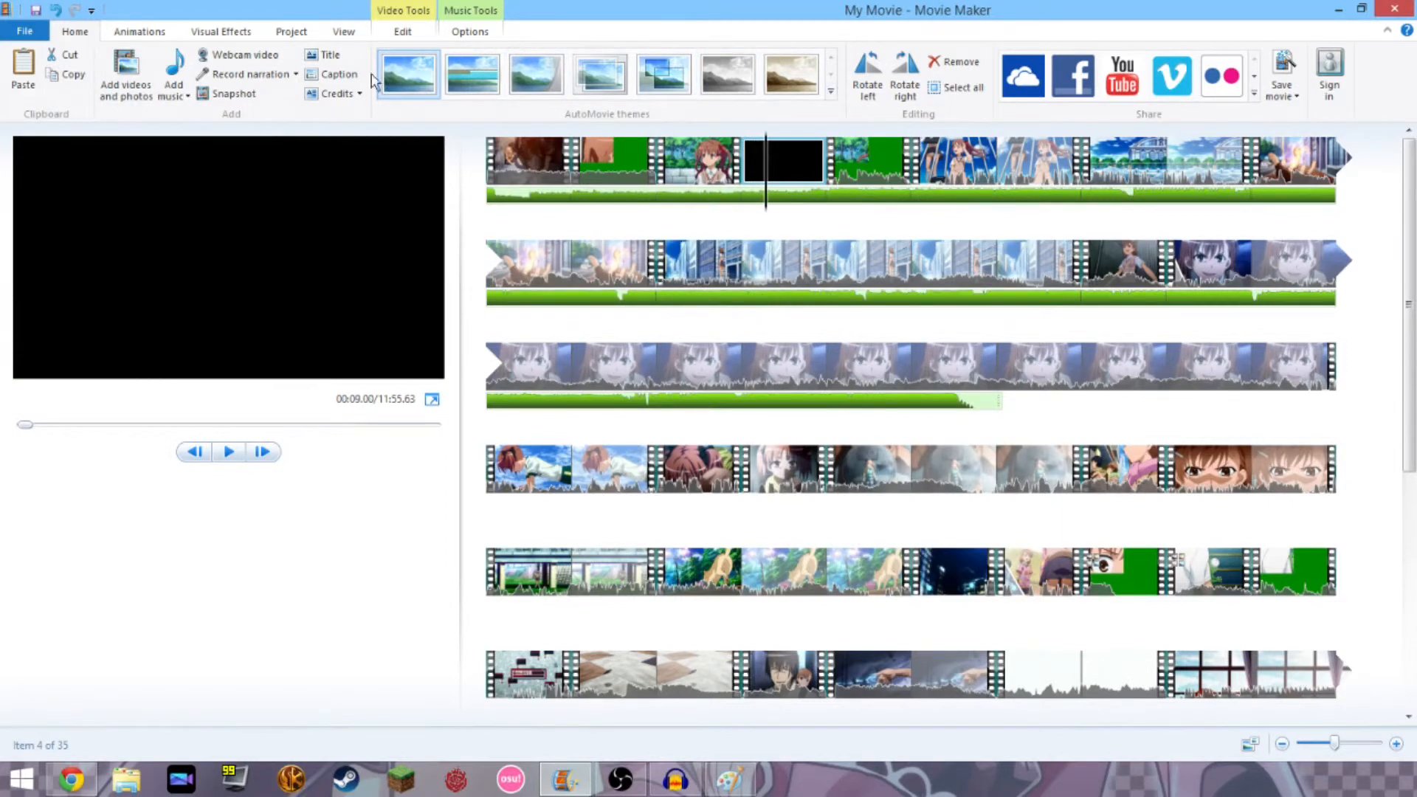
# Set the black clip's duration to 1.36 seconds and play the movie to check it.
pyautogui.click(402, 32)
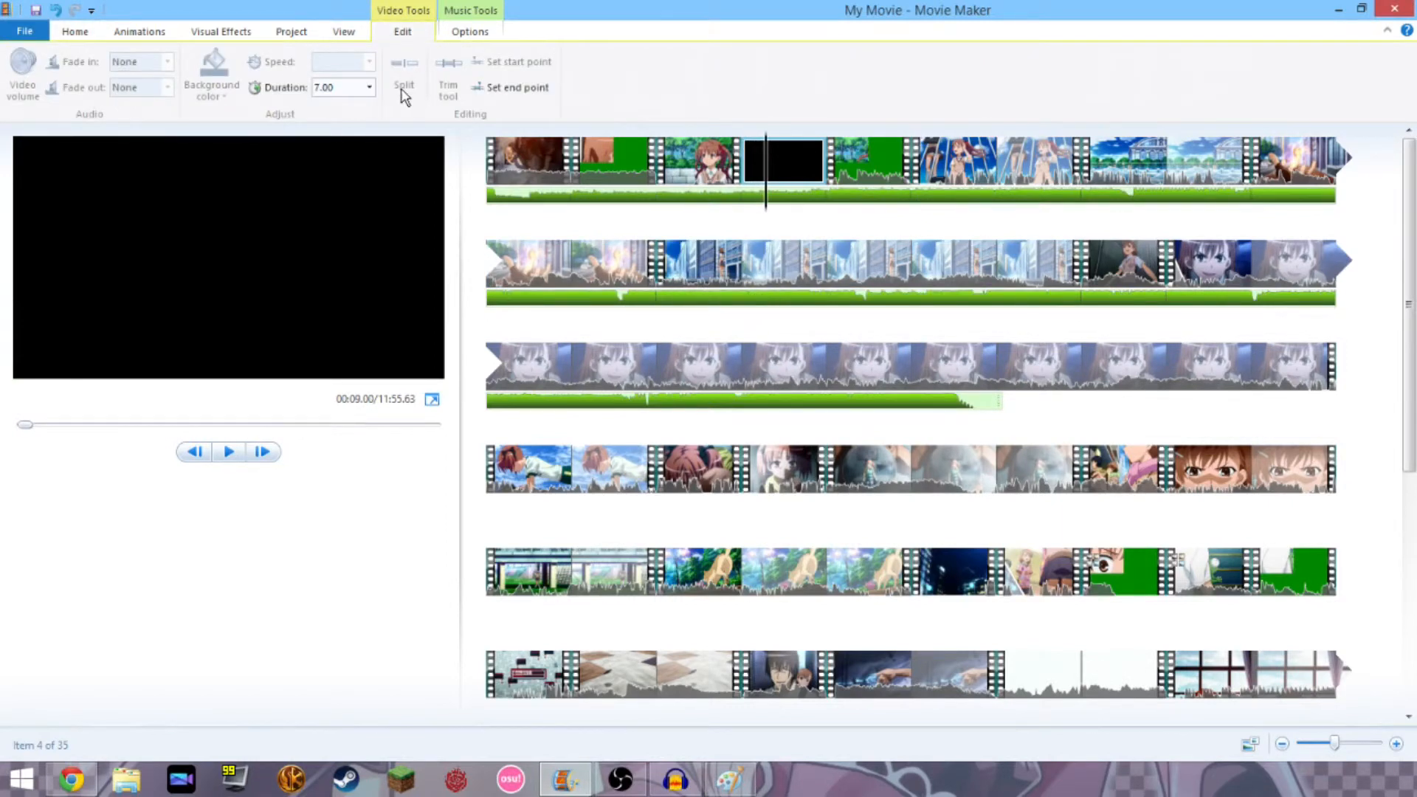
pyautogui.click(369, 87)
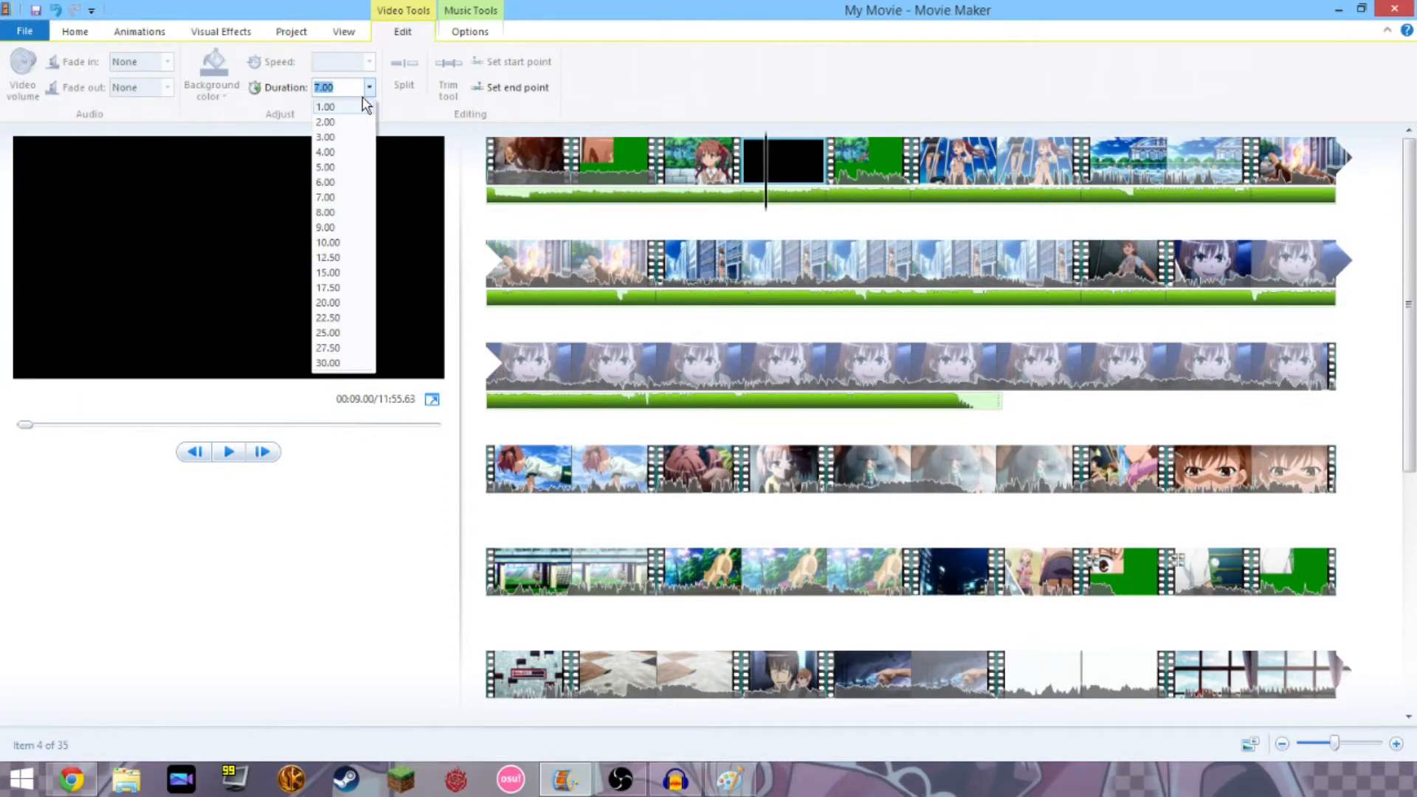
pyautogui.click(324, 197)
pyautogui.moveTo(766, 214)
pyautogui.mouseDown()
pyautogui.moveTo(694, 209)
pyautogui.moveTo(741, 209)
pyautogui.mouseUp()
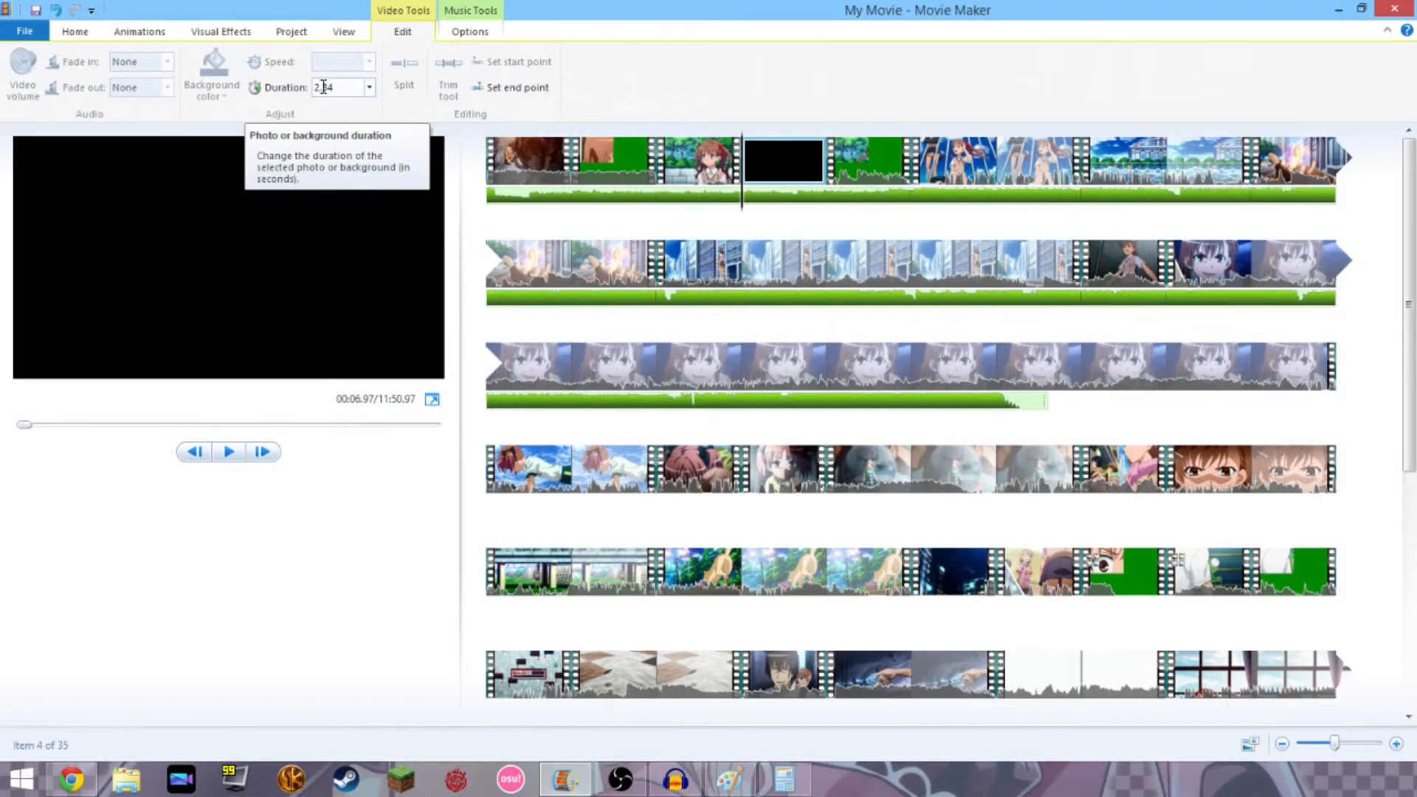
pyautogui.click(357, 87)
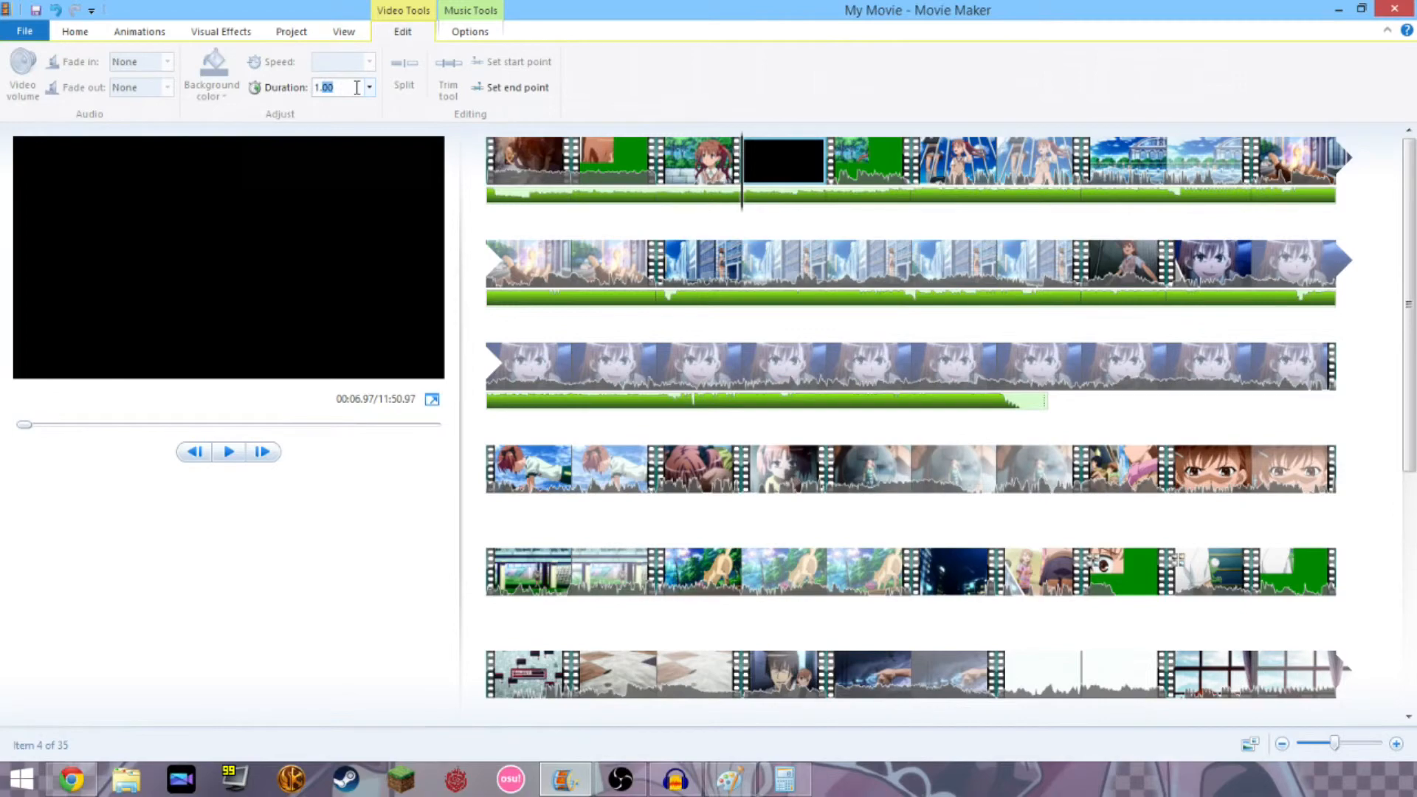
pyautogui.write('1.36')
pyautogui.press('Return')
pyautogui.click(229, 452)
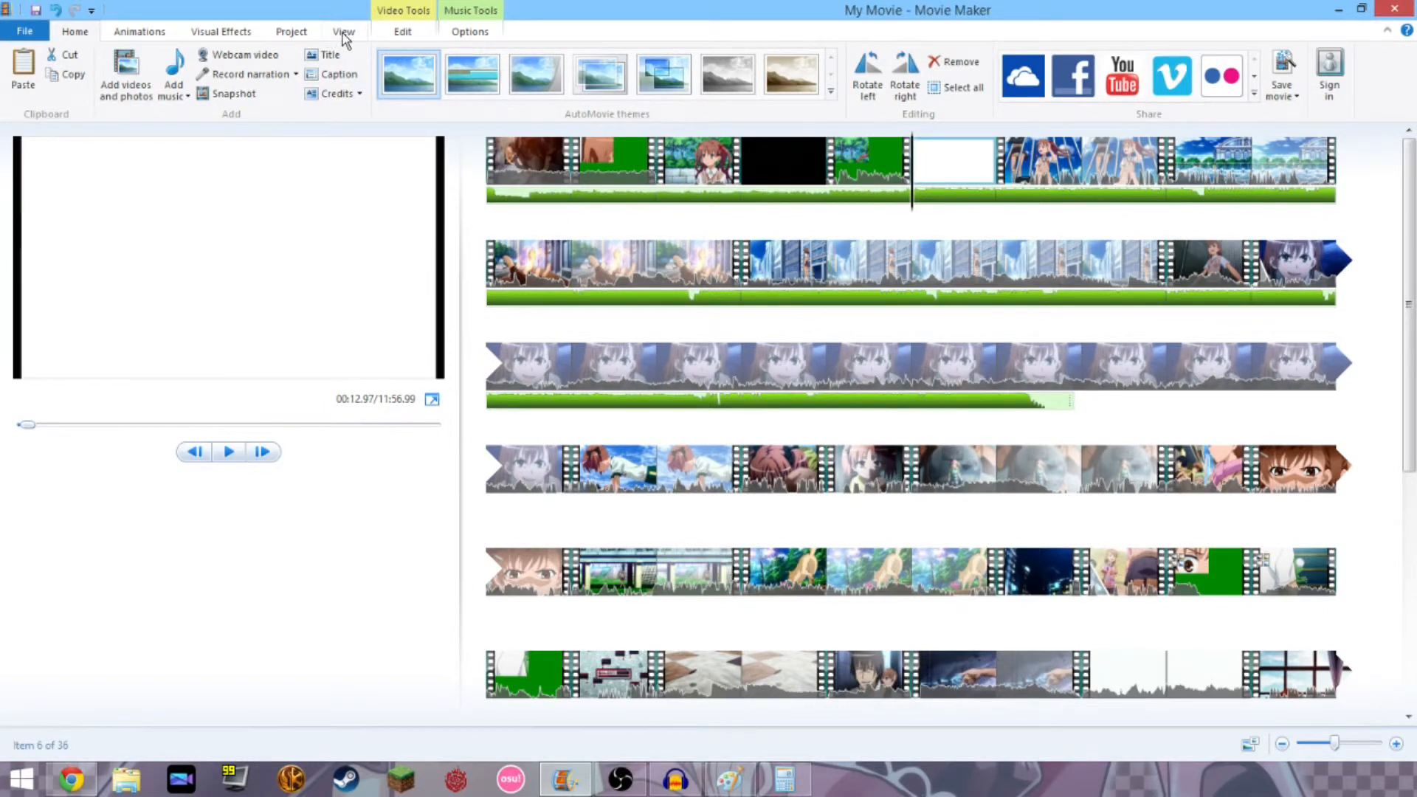
pyautogui.click(32, 29)
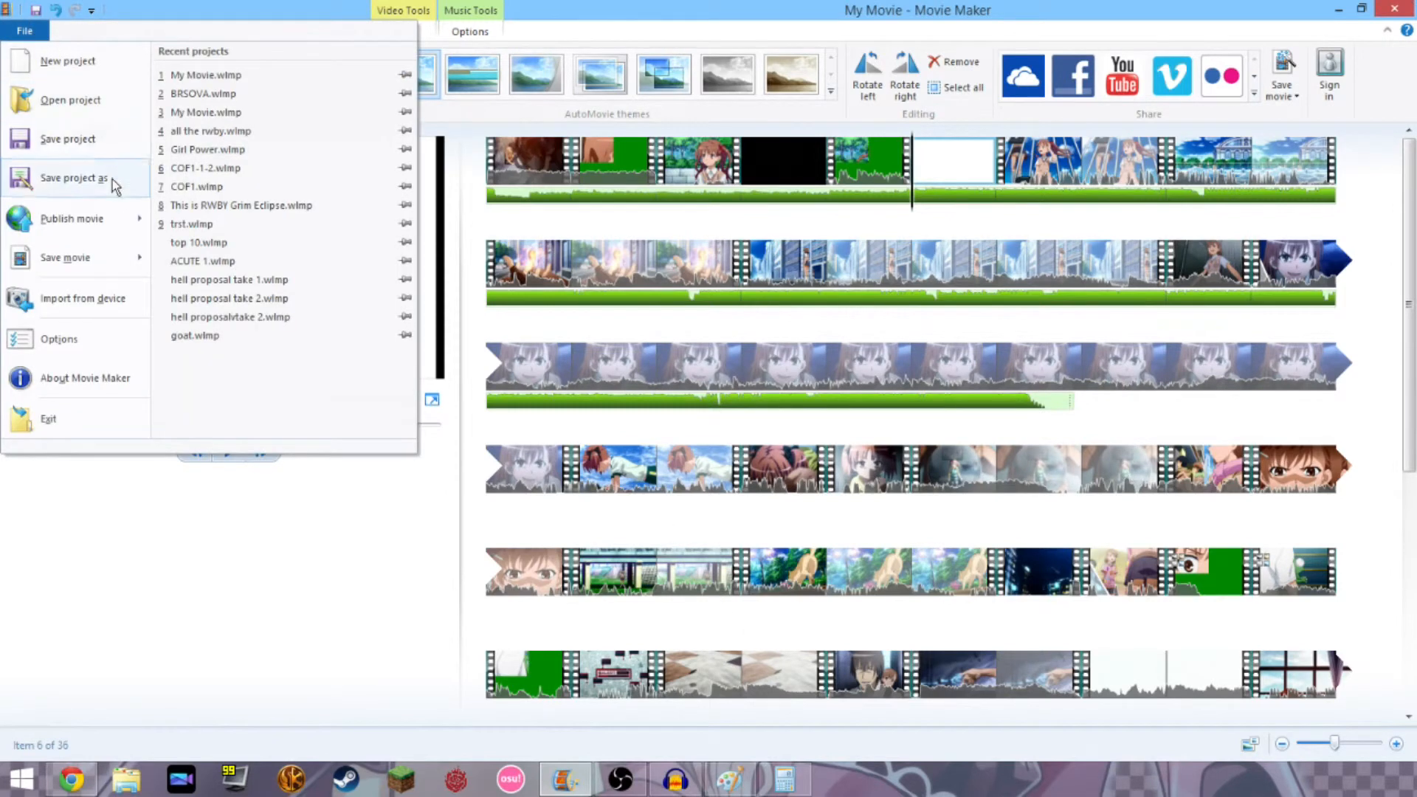
pyautogui.moveTo(106, 256)
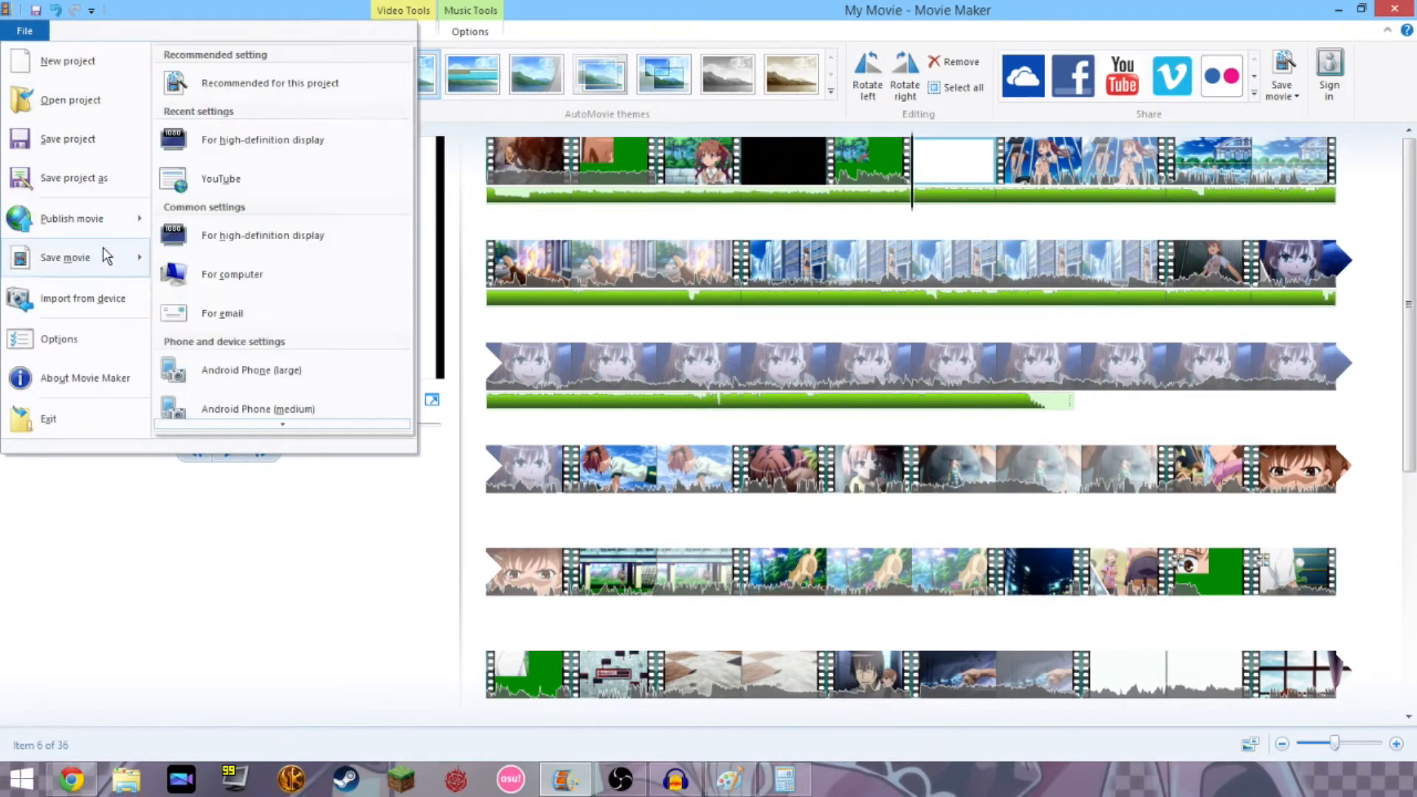
pyautogui.click(269, 154)
pyautogui.click(255, 362)
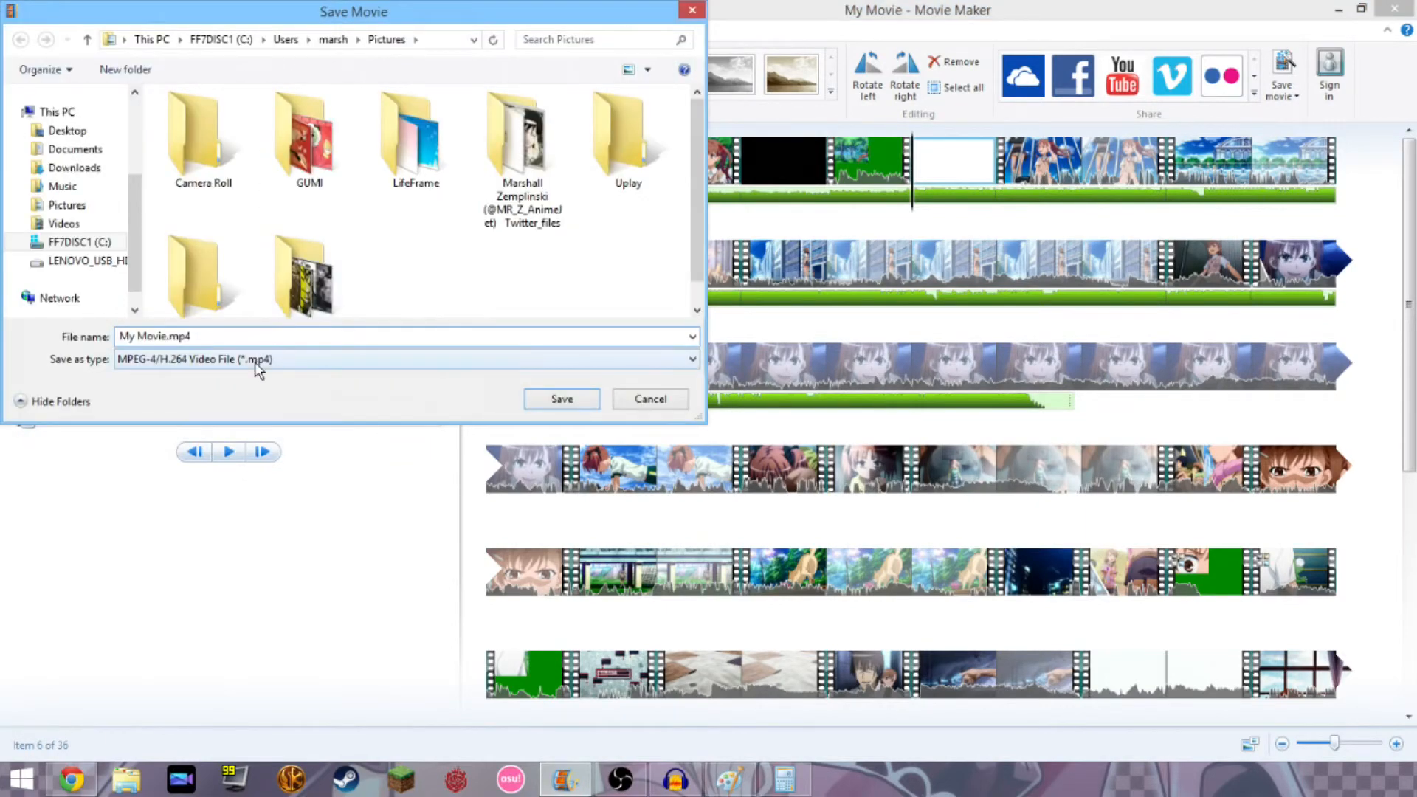
pyautogui.click(502, 418)
pyautogui.click(636, 405)
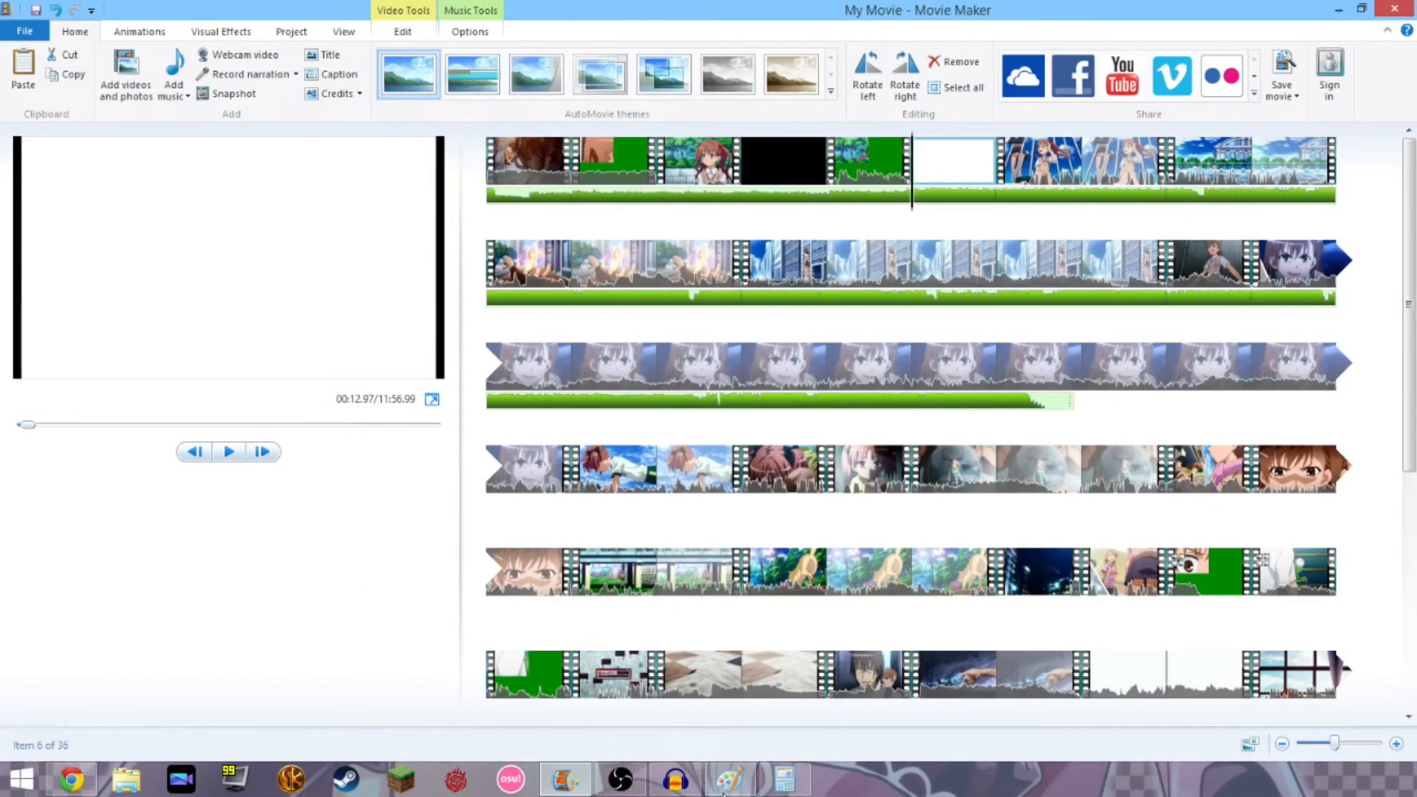
pyautogui.moveTo(739, 793)
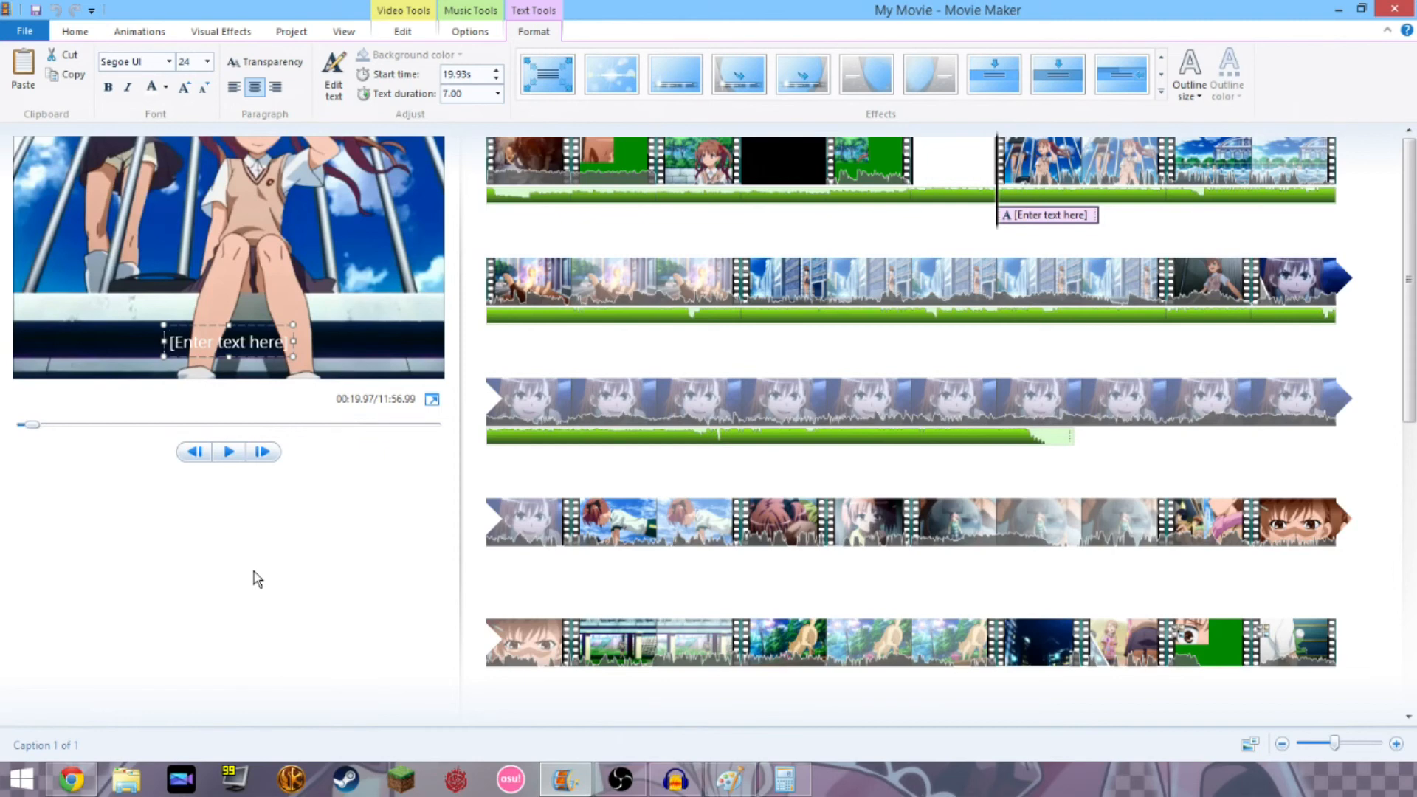
# Play the movie to preview the 7-second caption starting at 19.93 s.
pyautogui.click(229, 452)
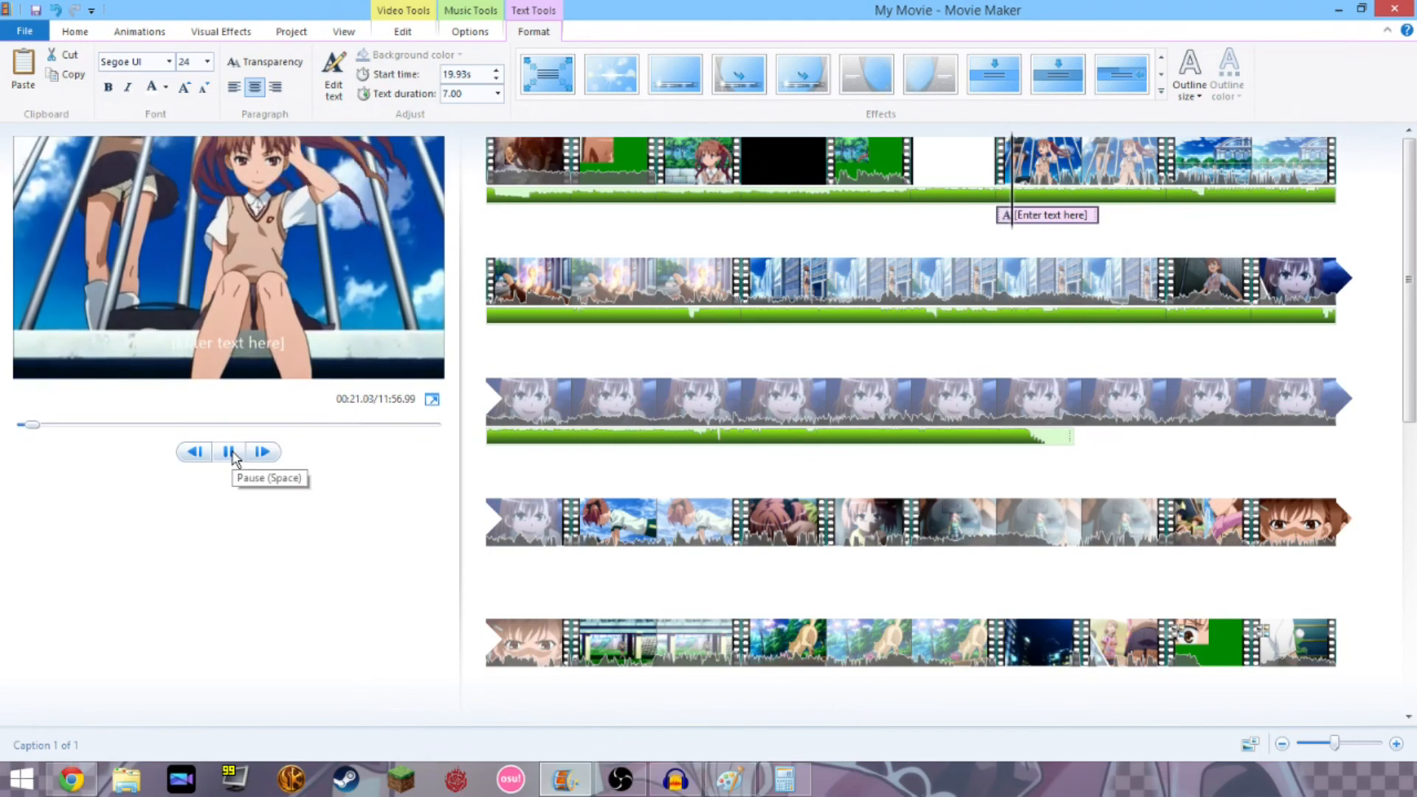